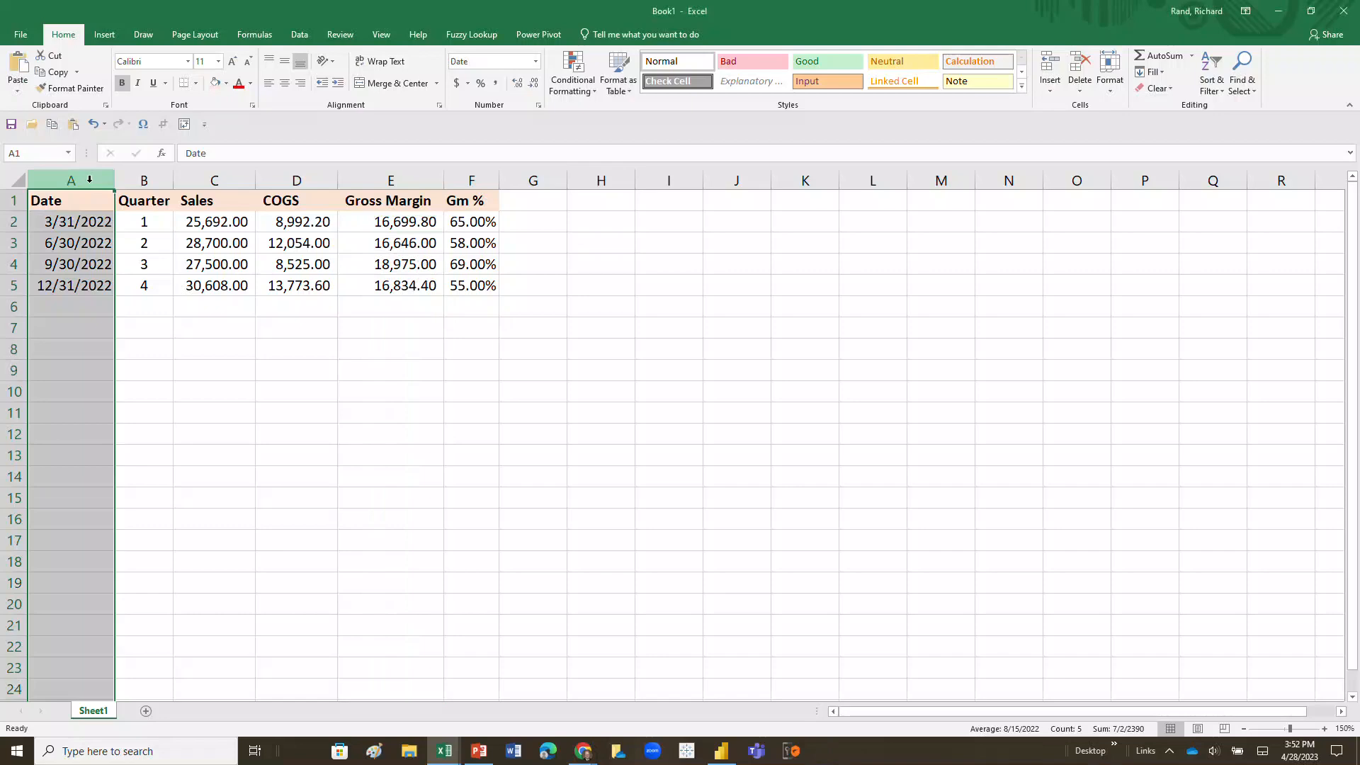
# Step: Examine the number formats of the Date column and the Quarter column under screen magnification
pyautogui.press('super+plus')
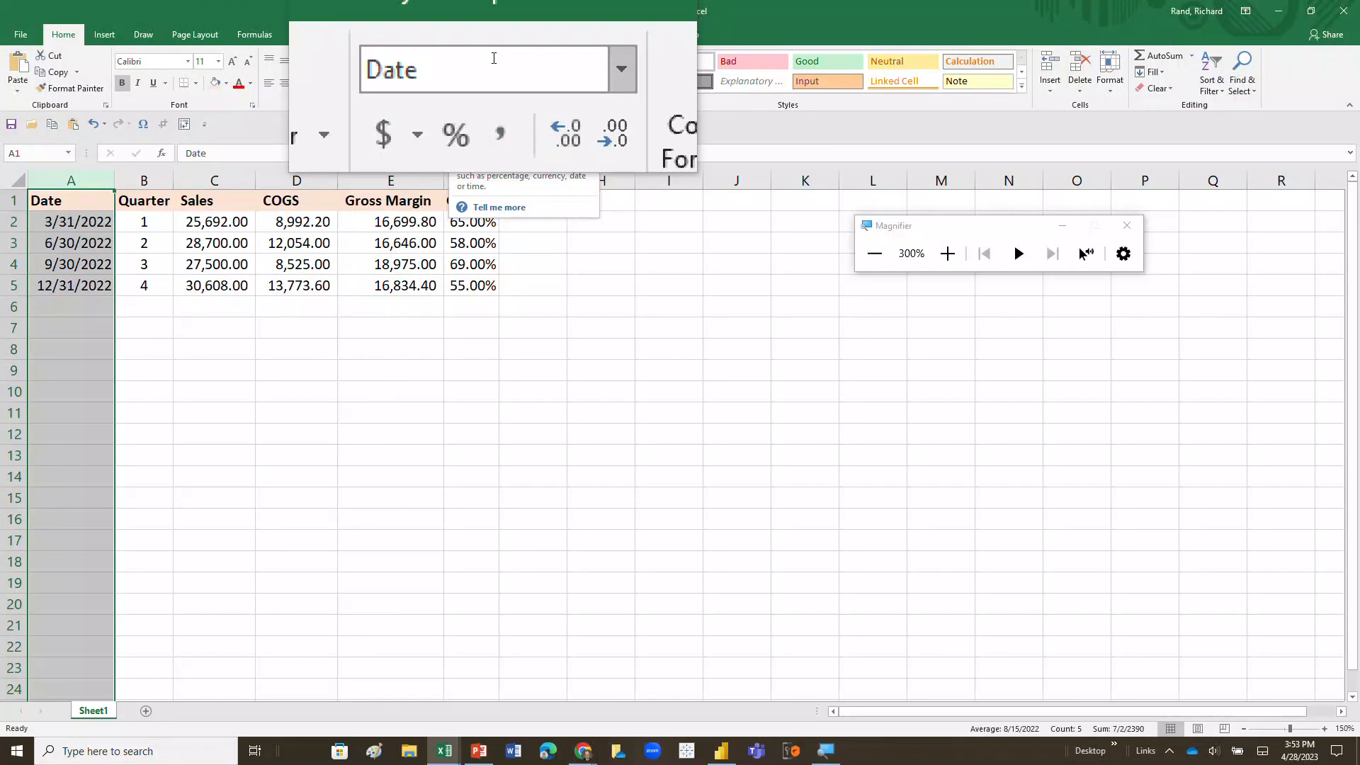
pyautogui.press('super+Escape')
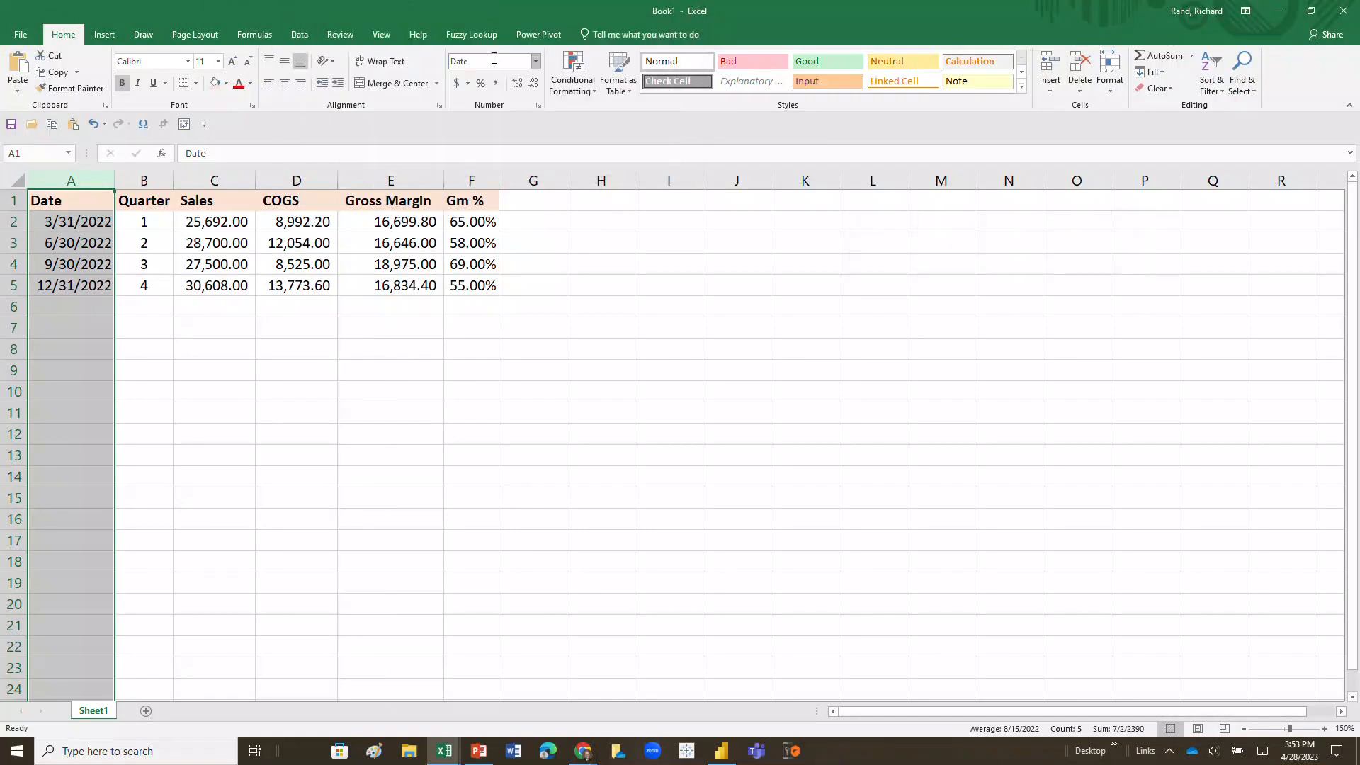
pyautogui.click(150, 179)
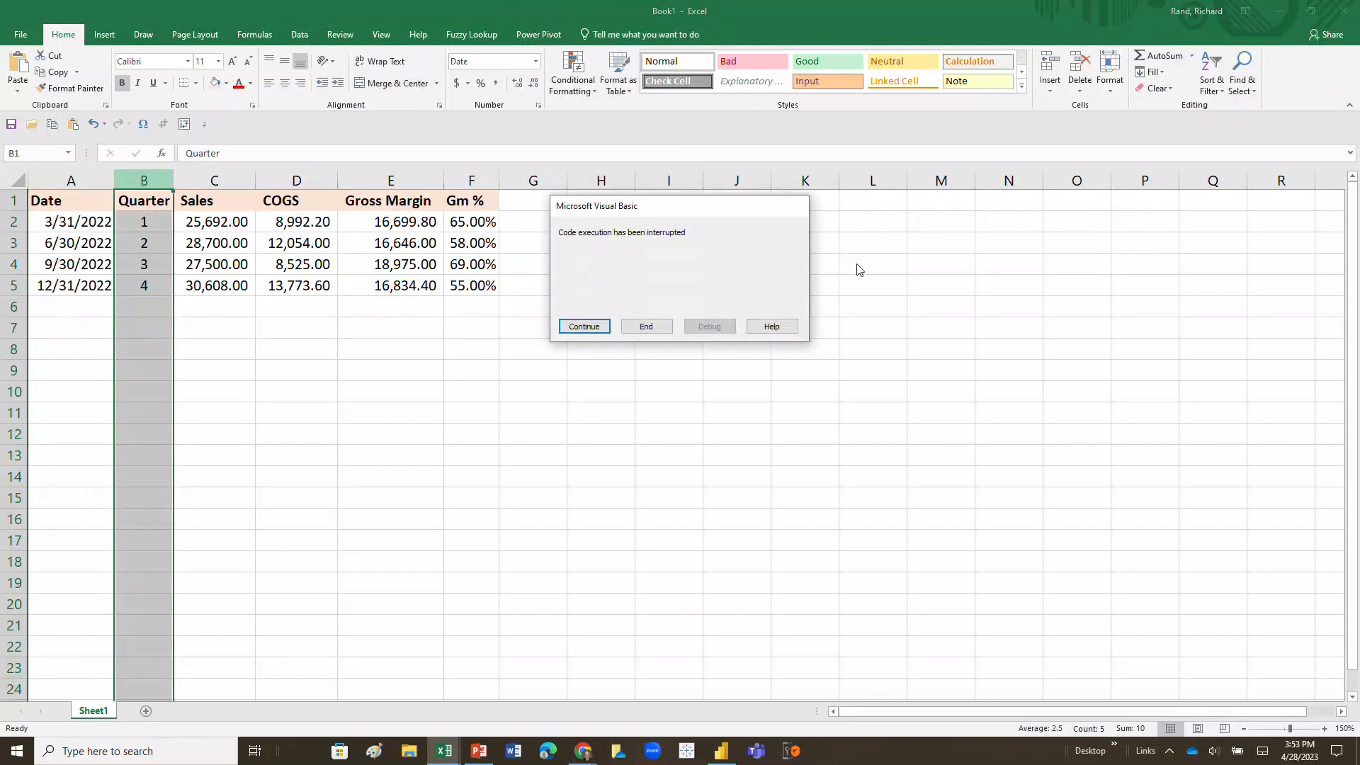
pyautogui.click(646, 326)
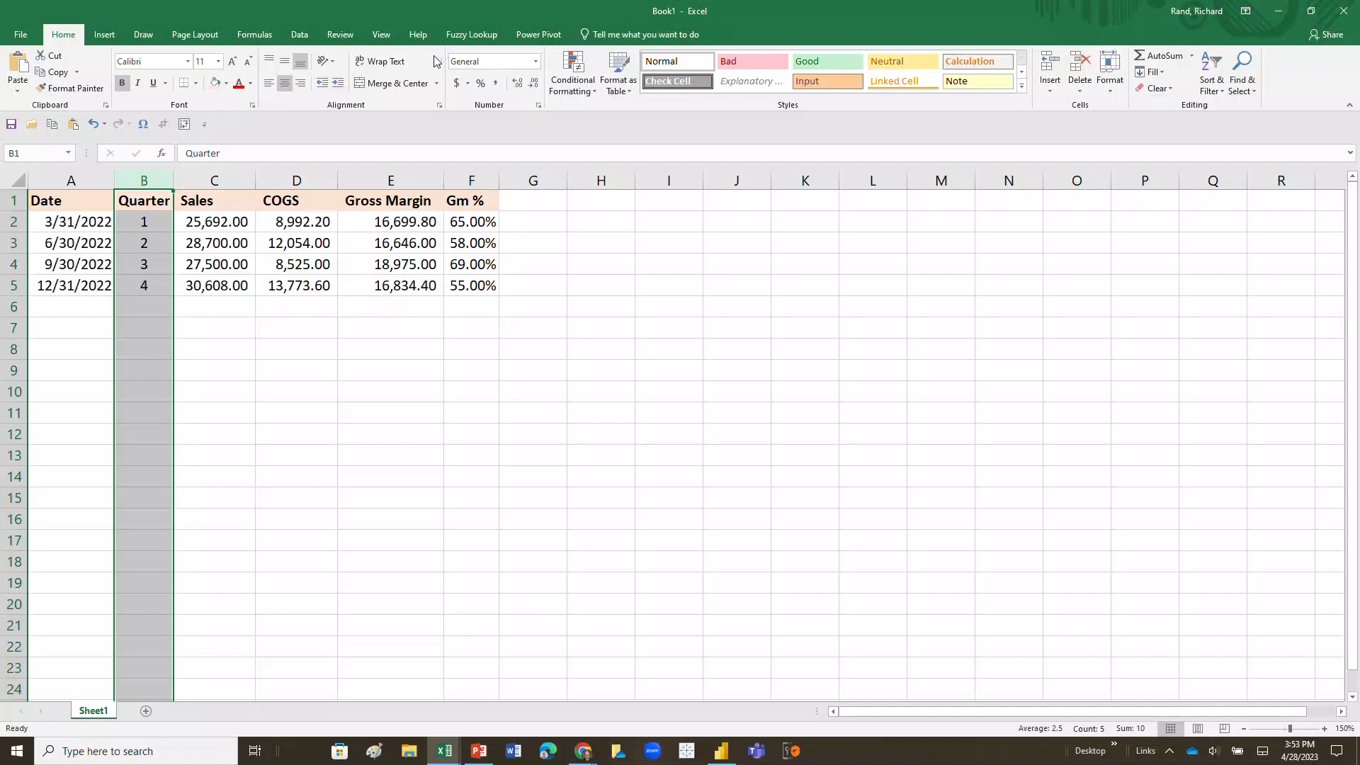
pyautogui.press('super+plus')
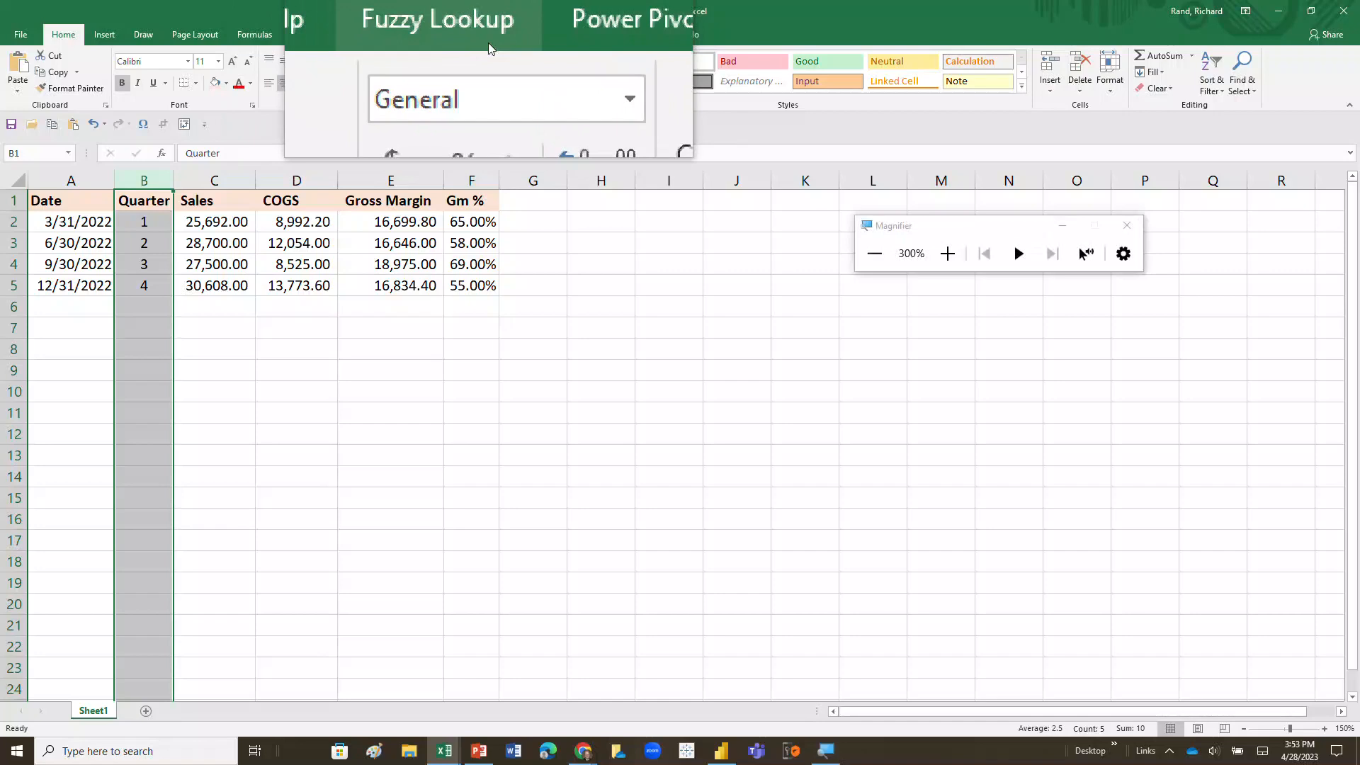
pyautogui.press('super+Escape')
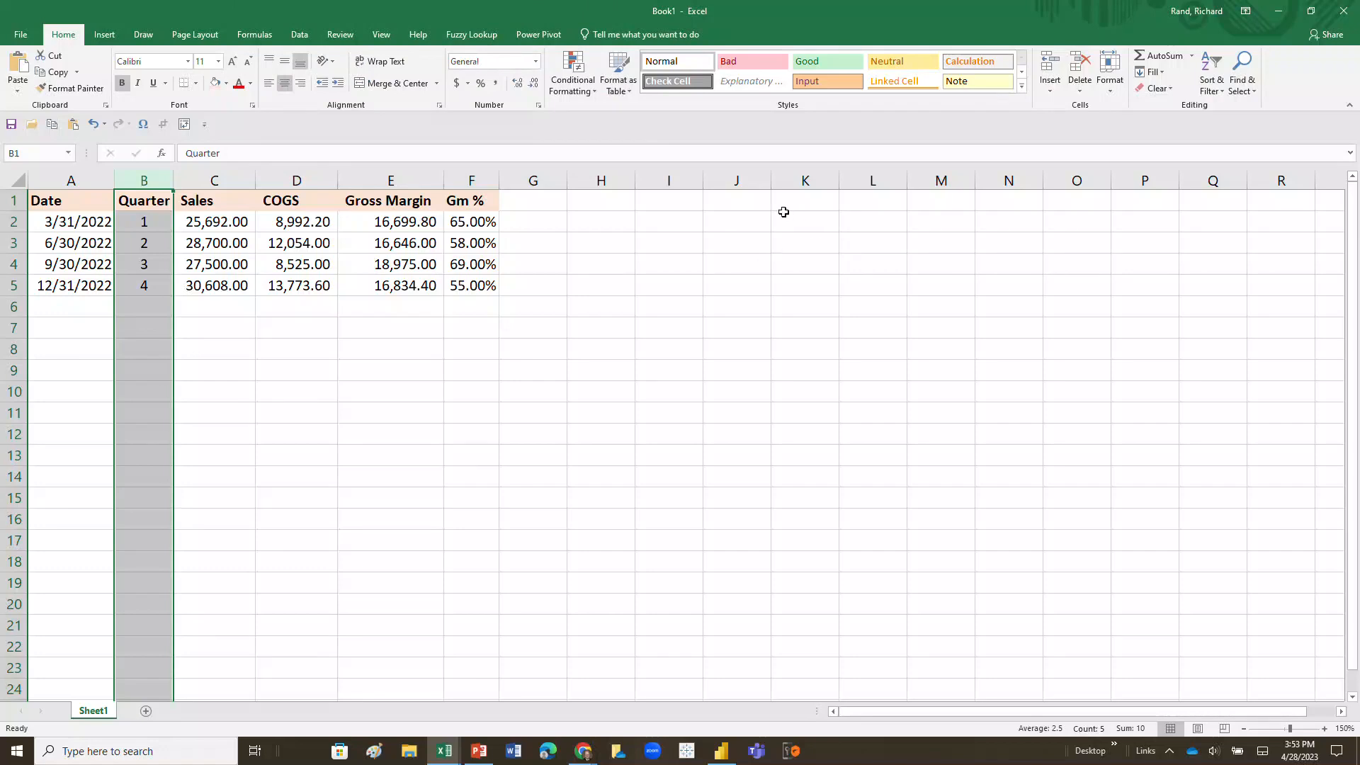
# Step: Insert two blank columns between the Date and Quarter columns
pyautogui.click(155, 181)
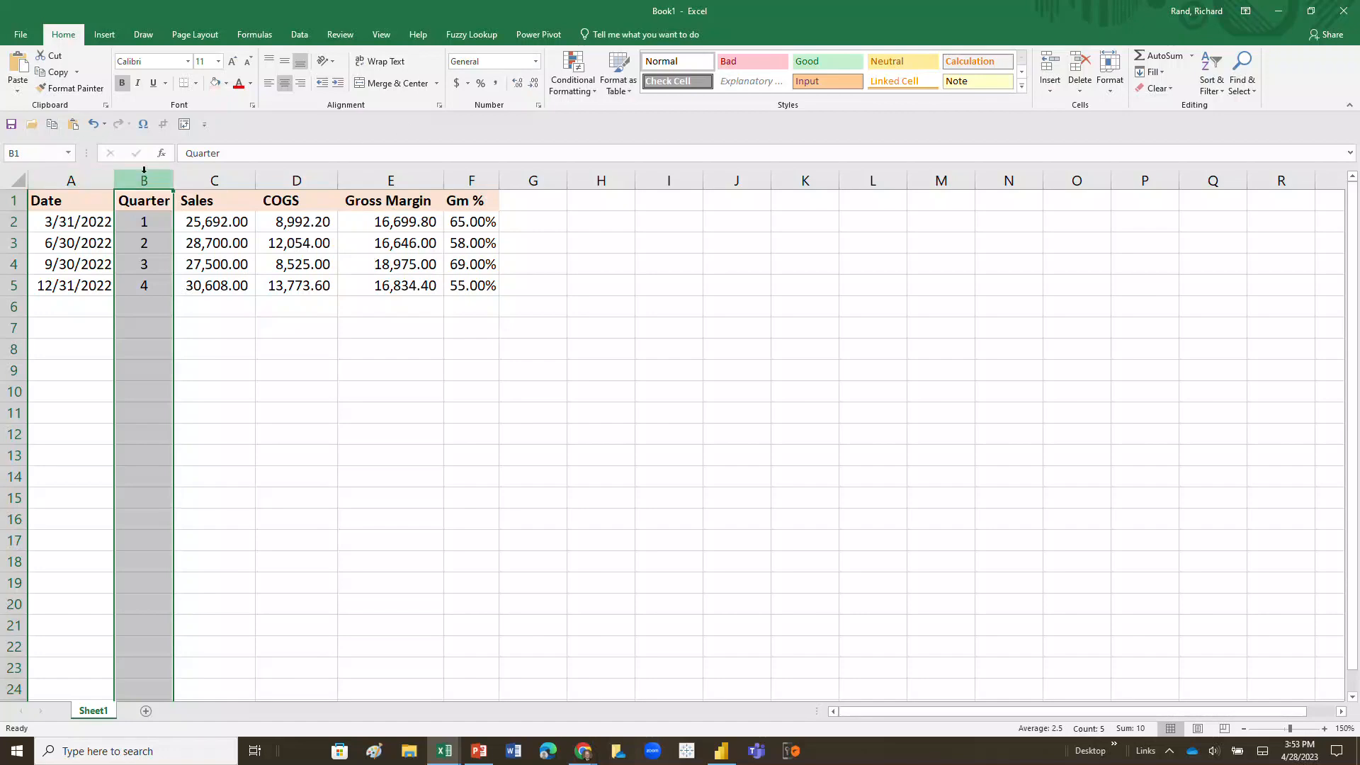
pyautogui.rightClick(151, 172)
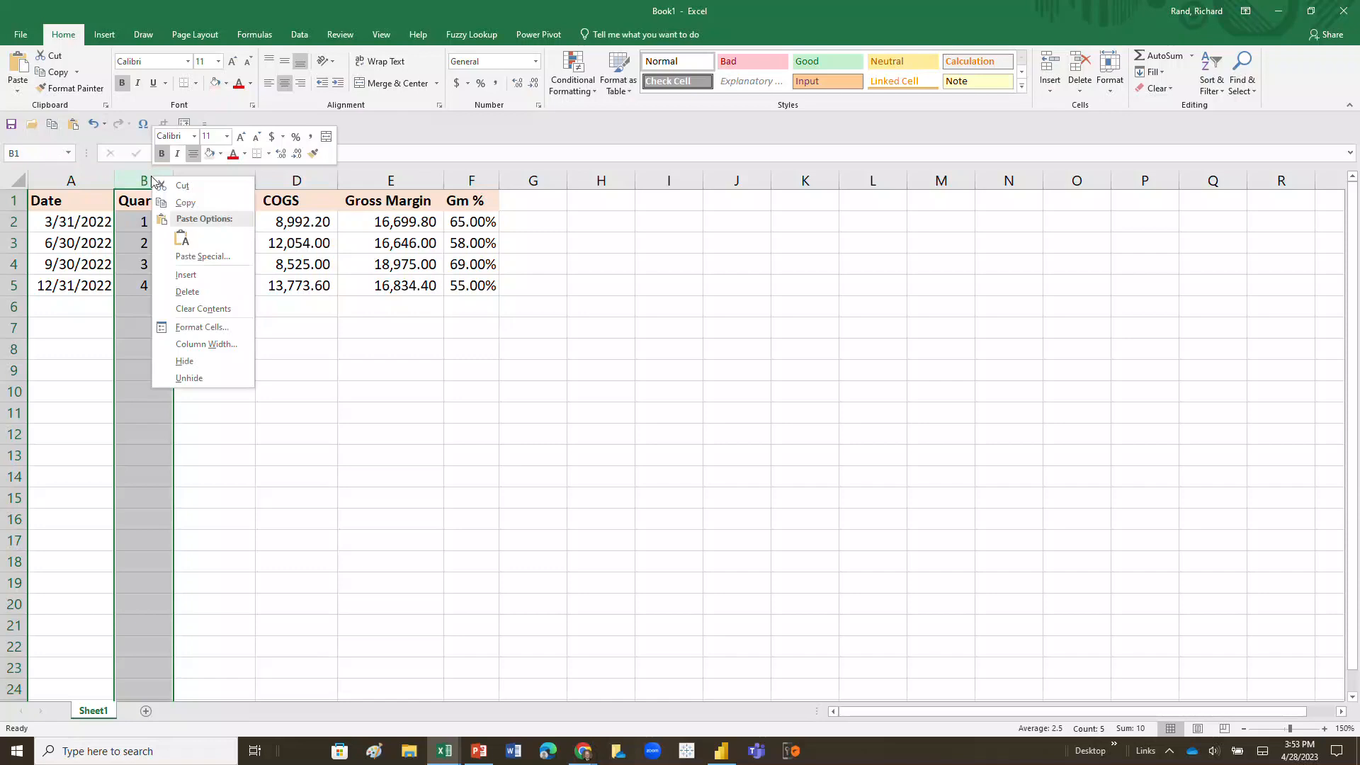
pyautogui.click(177, 276)
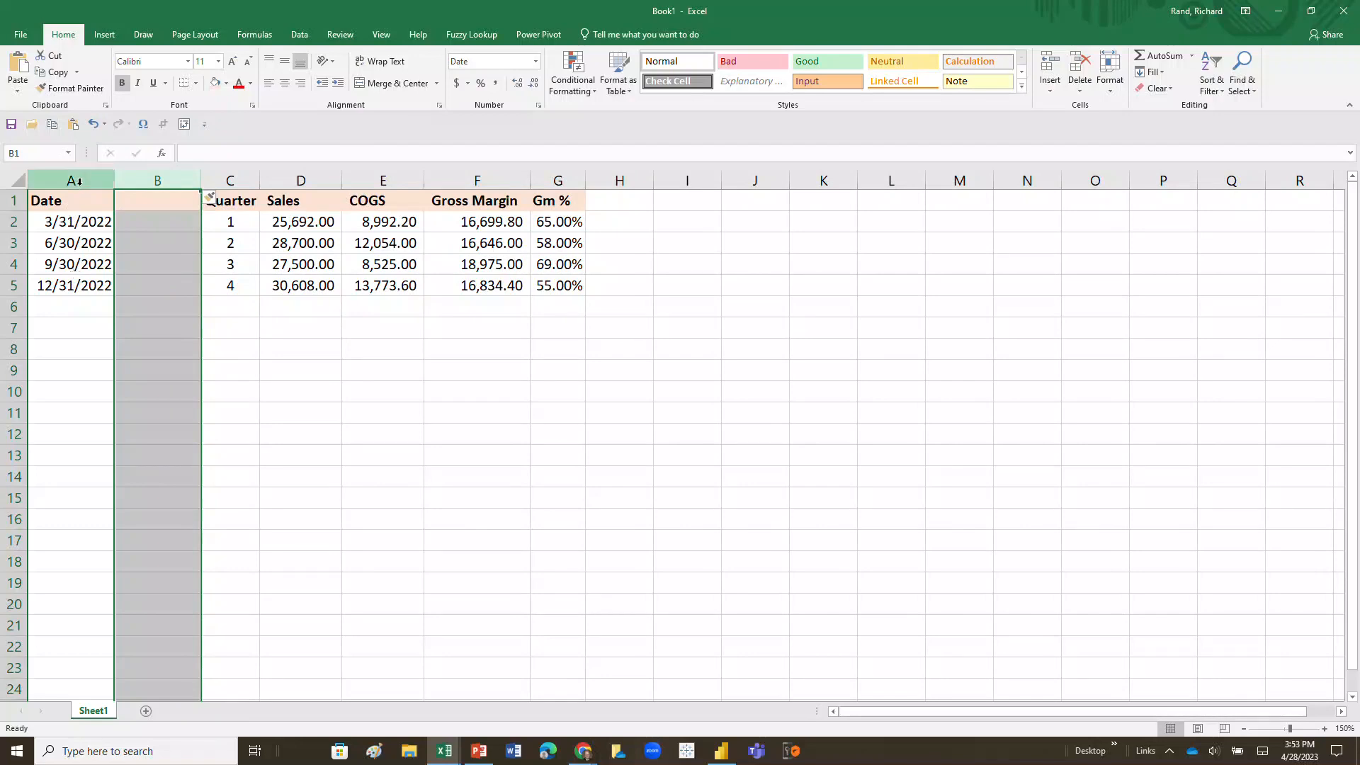
pyautogui.click(233, 180)
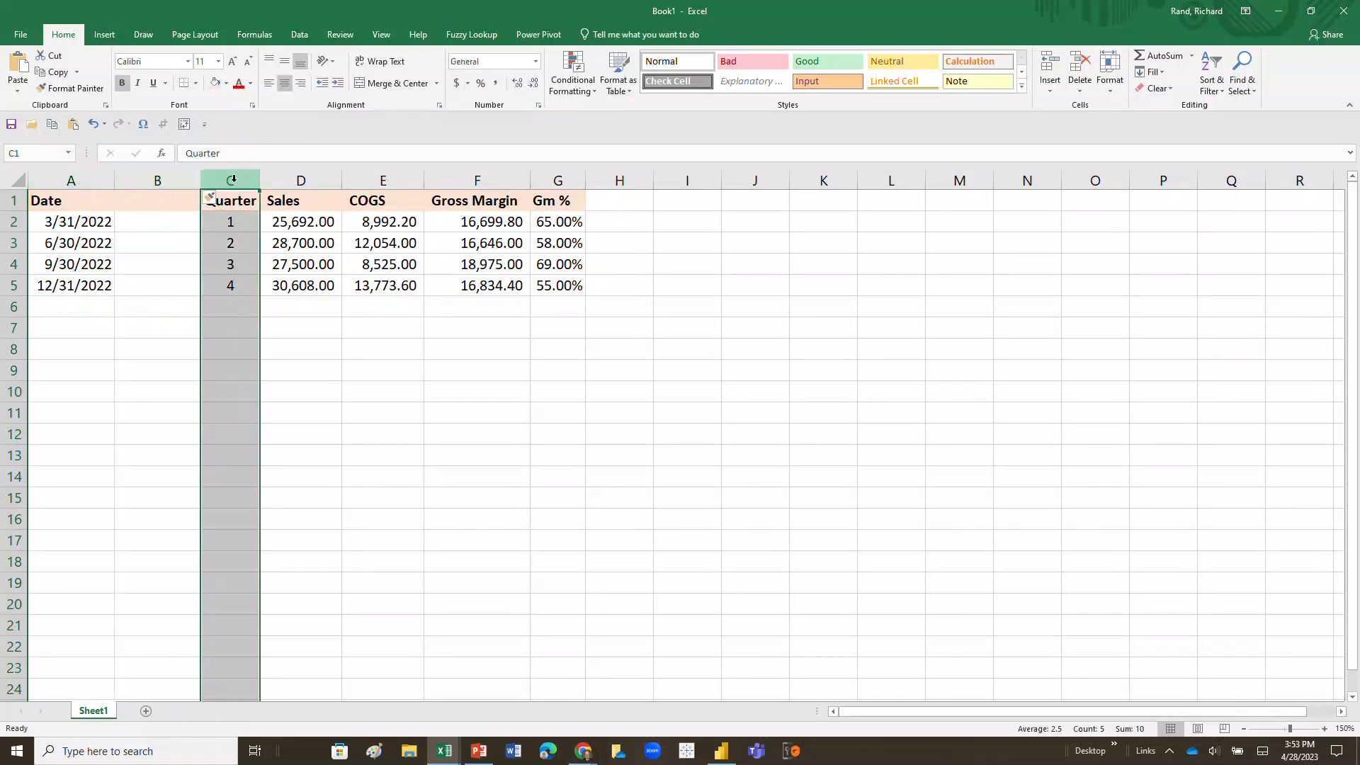
pyautogui.rightClick(234, 183)
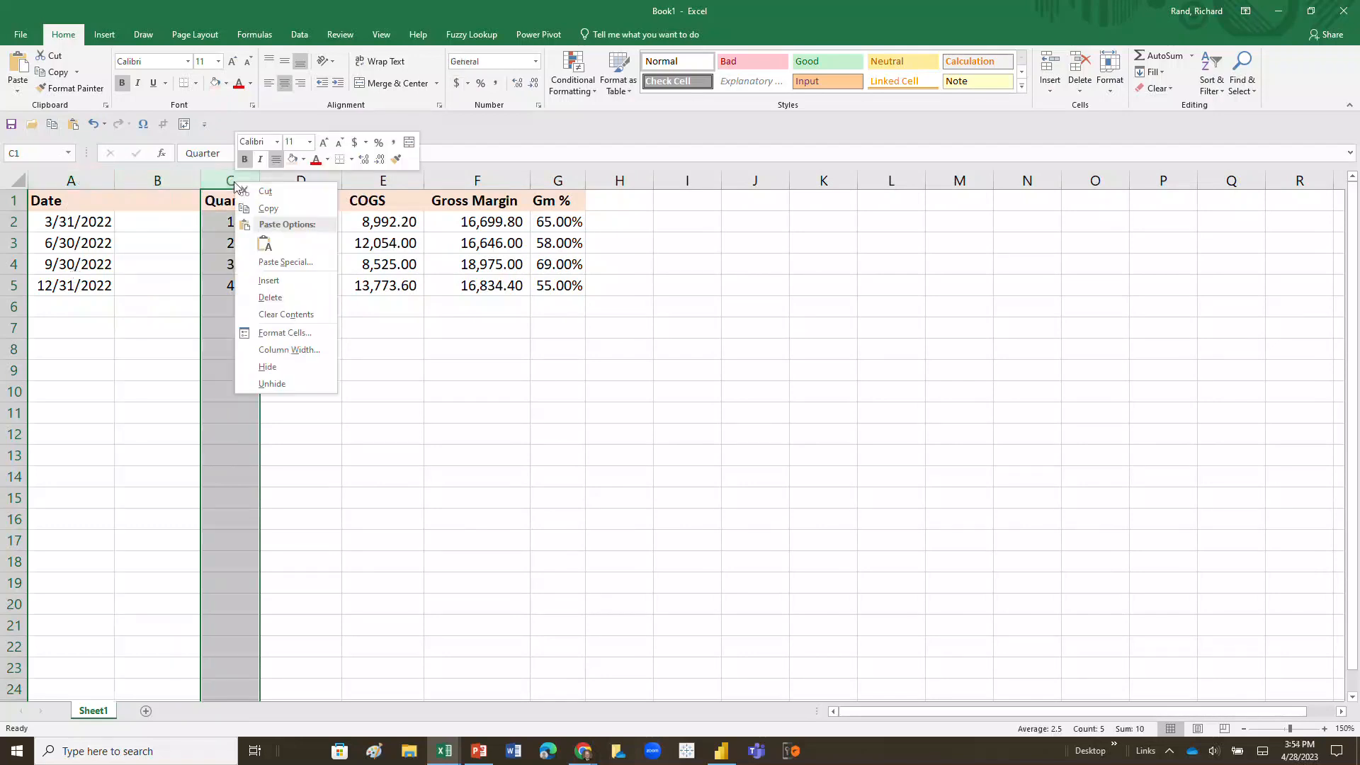
pyautogui.click(268, 281)
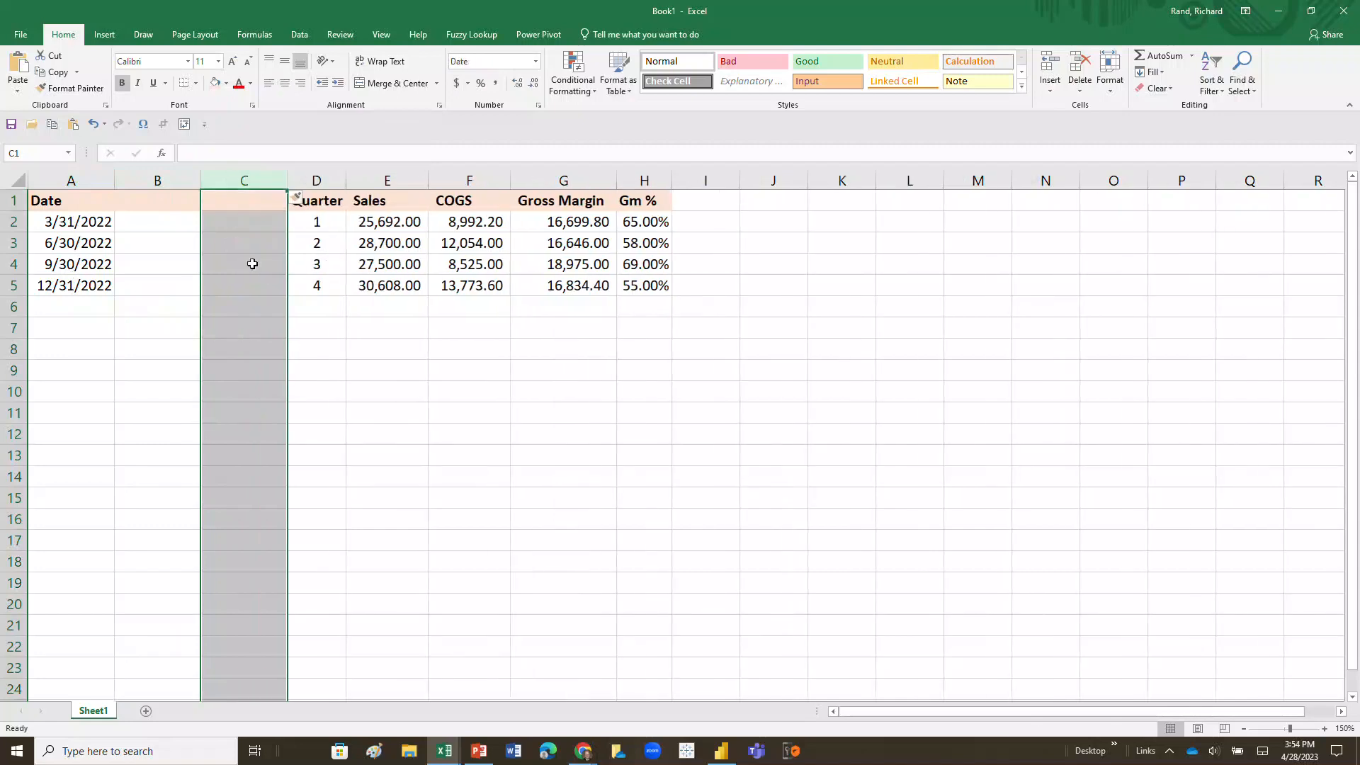
# Step: Set the number format of blank column C to General
pyautogui.click(158, 181)
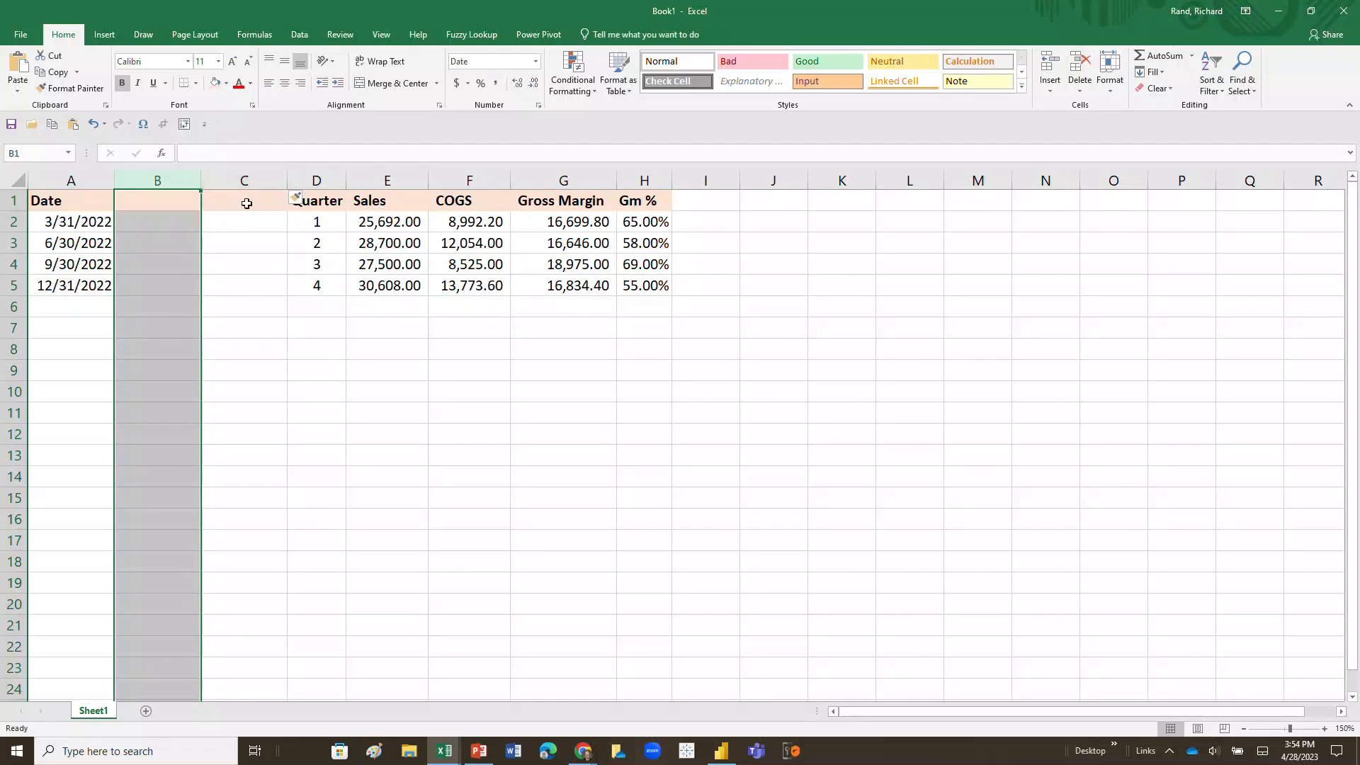
pyautogui.click(248, 181)
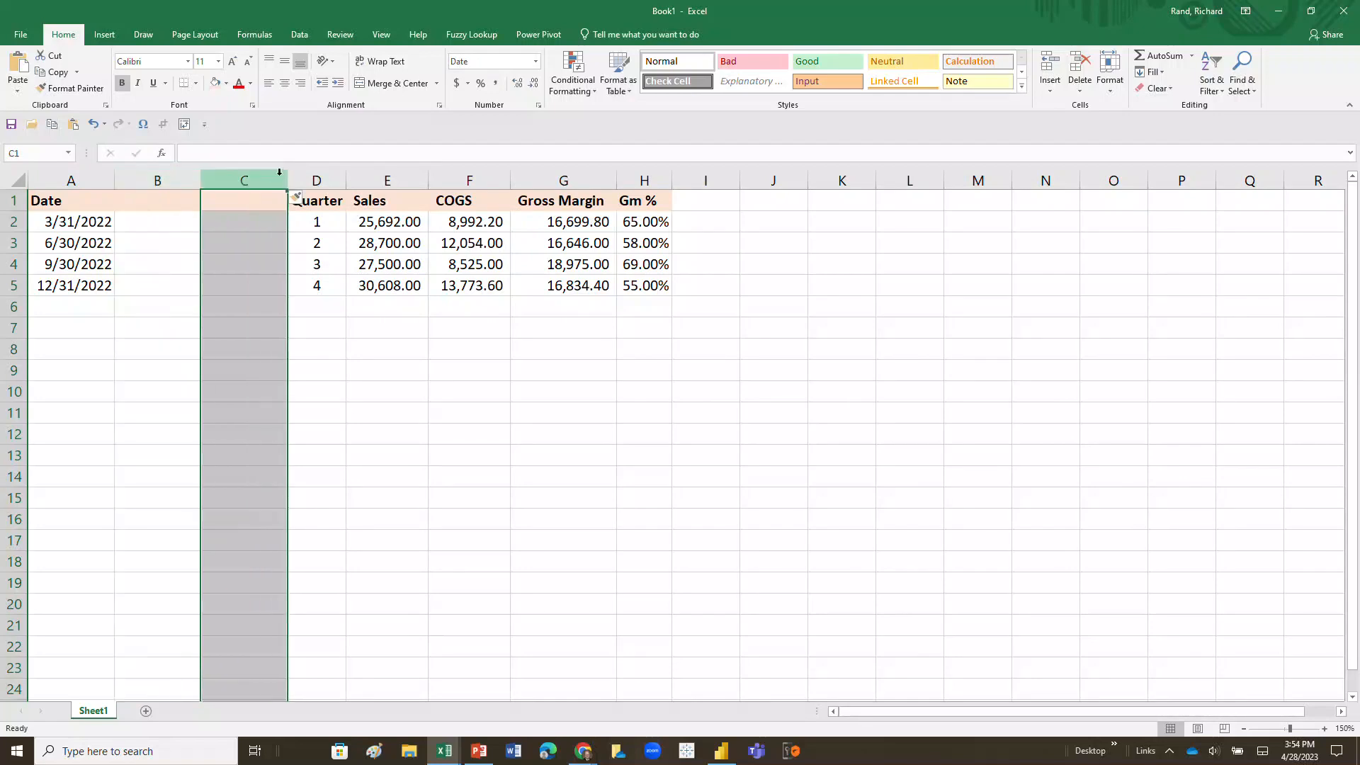
pyautogui.click(536, 62)
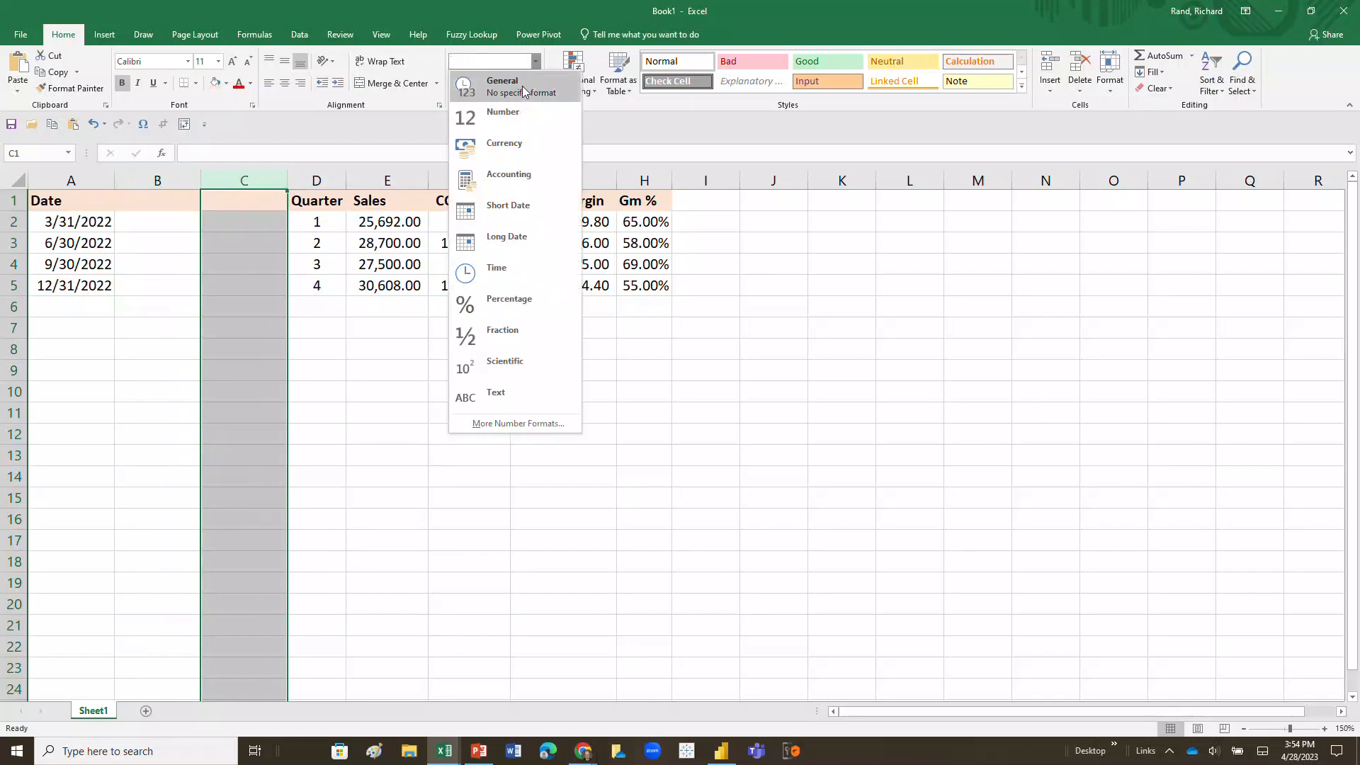
pyautogui.click(522, 93)
pyautogui.click(310, 342)
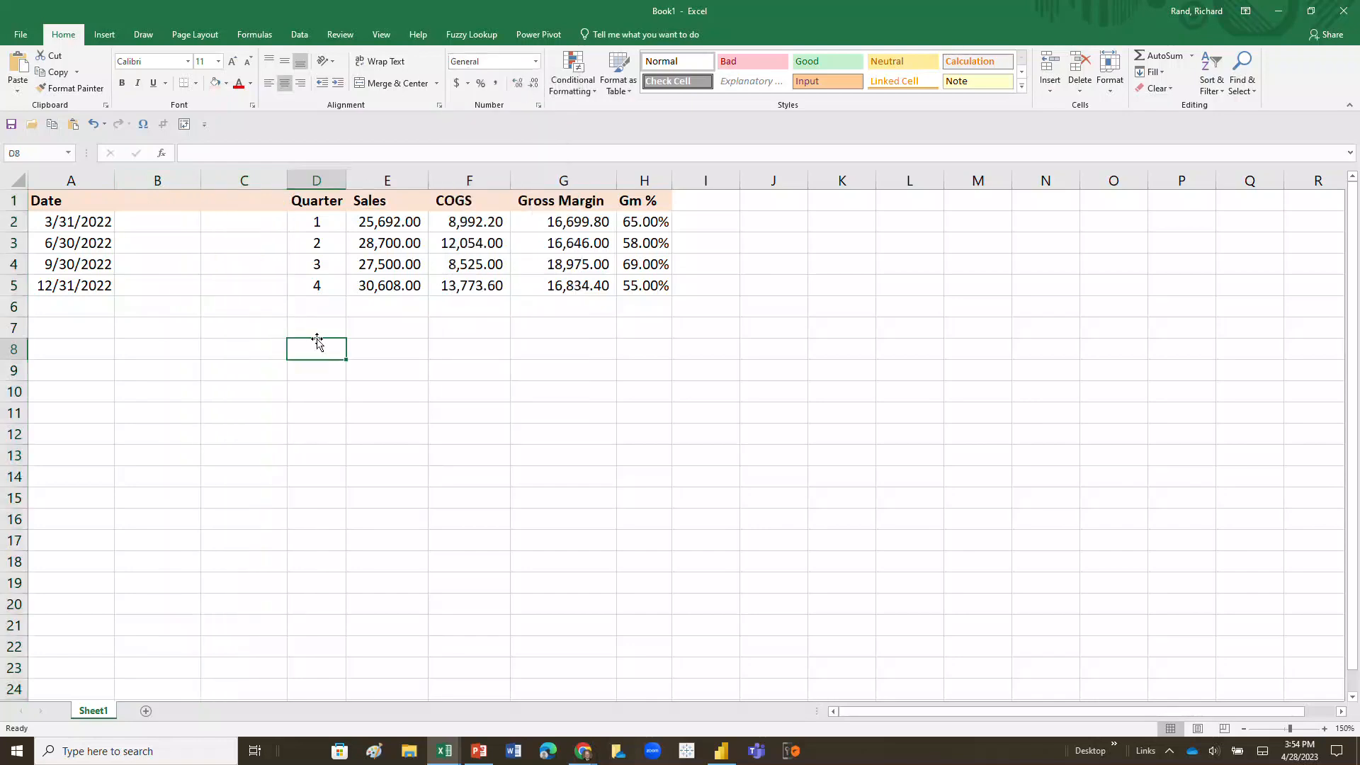
# Step: Enter the date 5/25/2022 in cell B2, beside the first quarter-end date
pyautogui.click(163, 222)
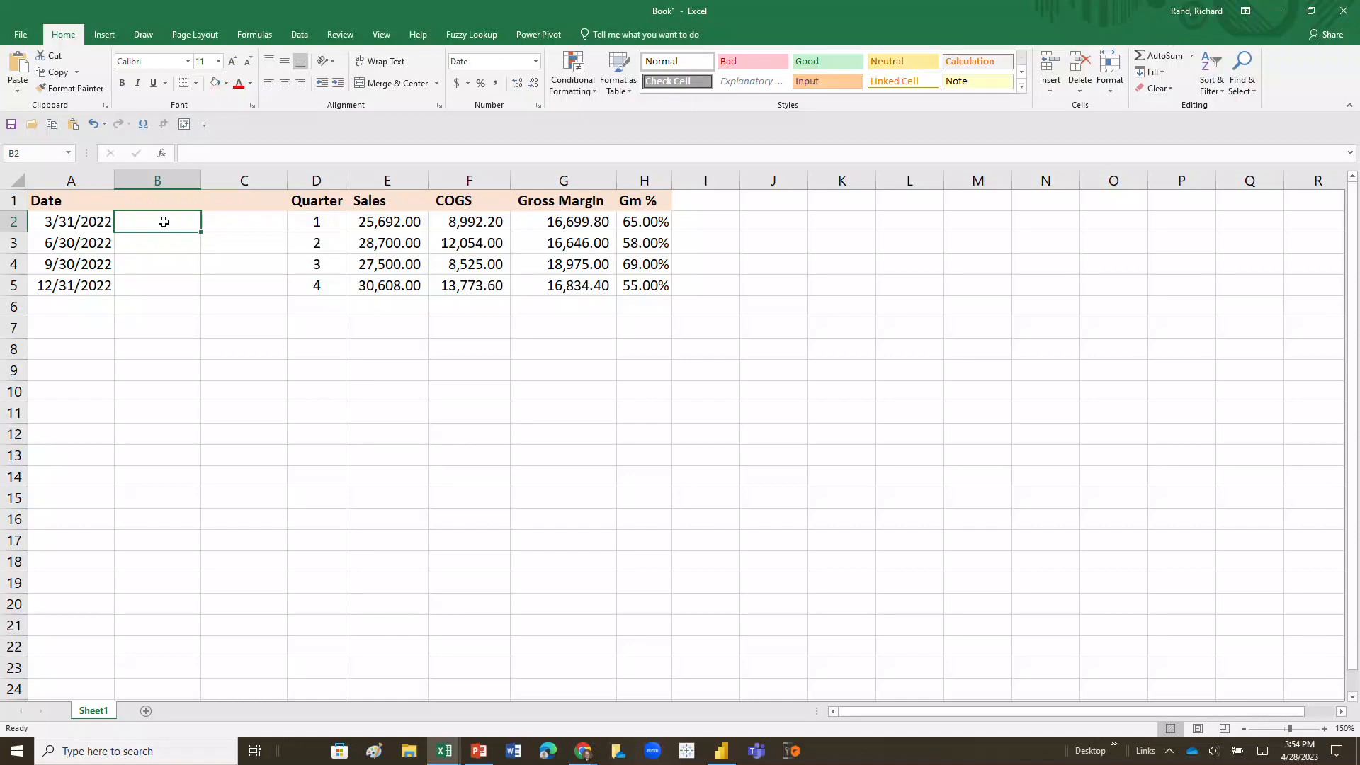
pyautogui.write('5.')
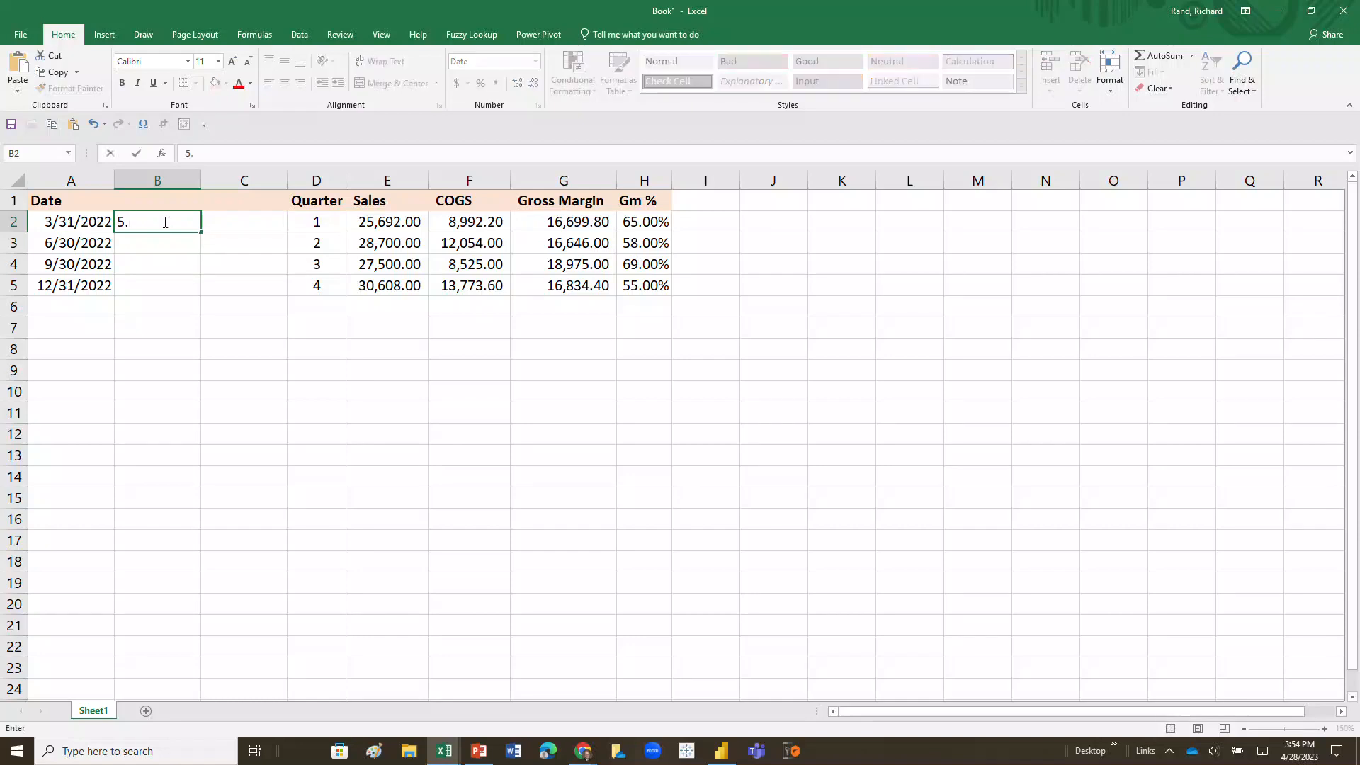
pyautogui.write('/25/2022')
pyautogui.press('Return')
# Step: Calculate the number of days between the two dates in row 2 by entering =B2-A2 in cell C2
pyautogui.press('Up')
pyautogui.press('Right')
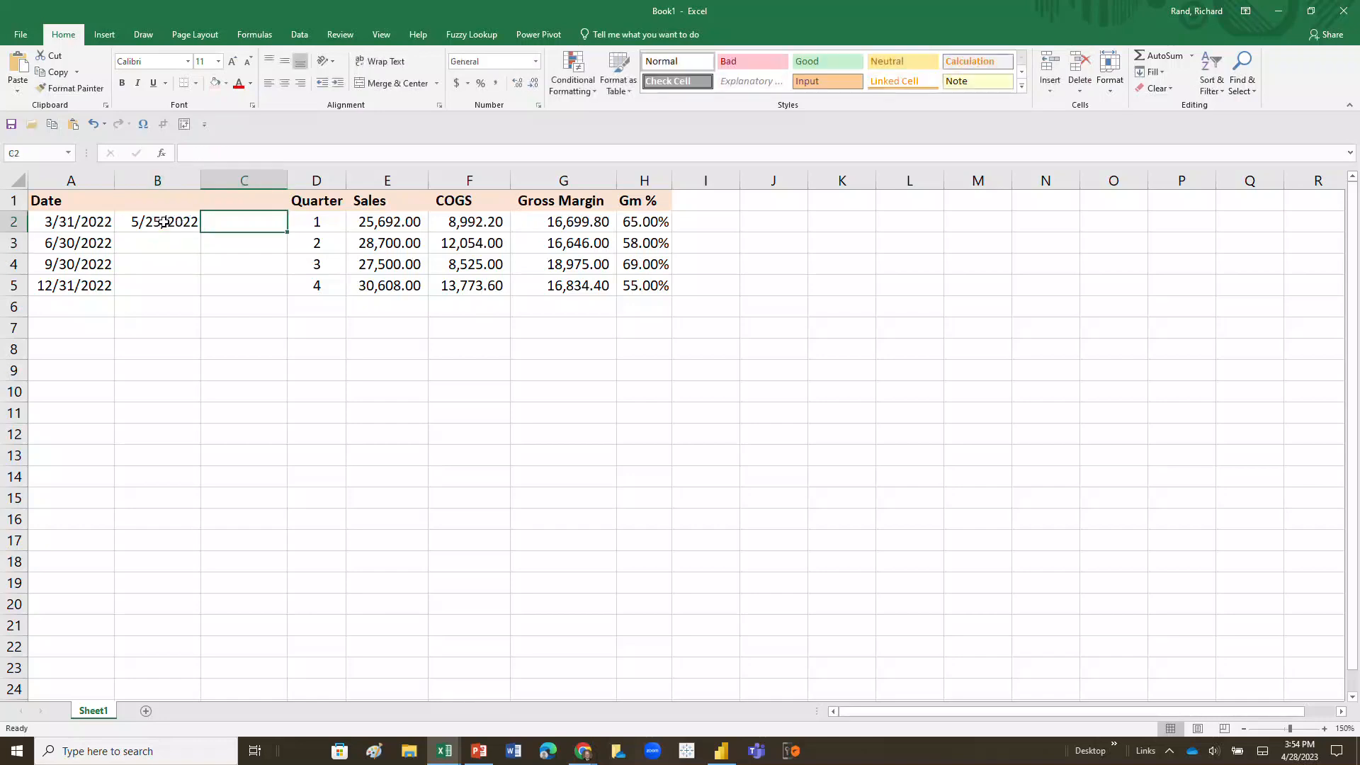
pyautogui.write('=')
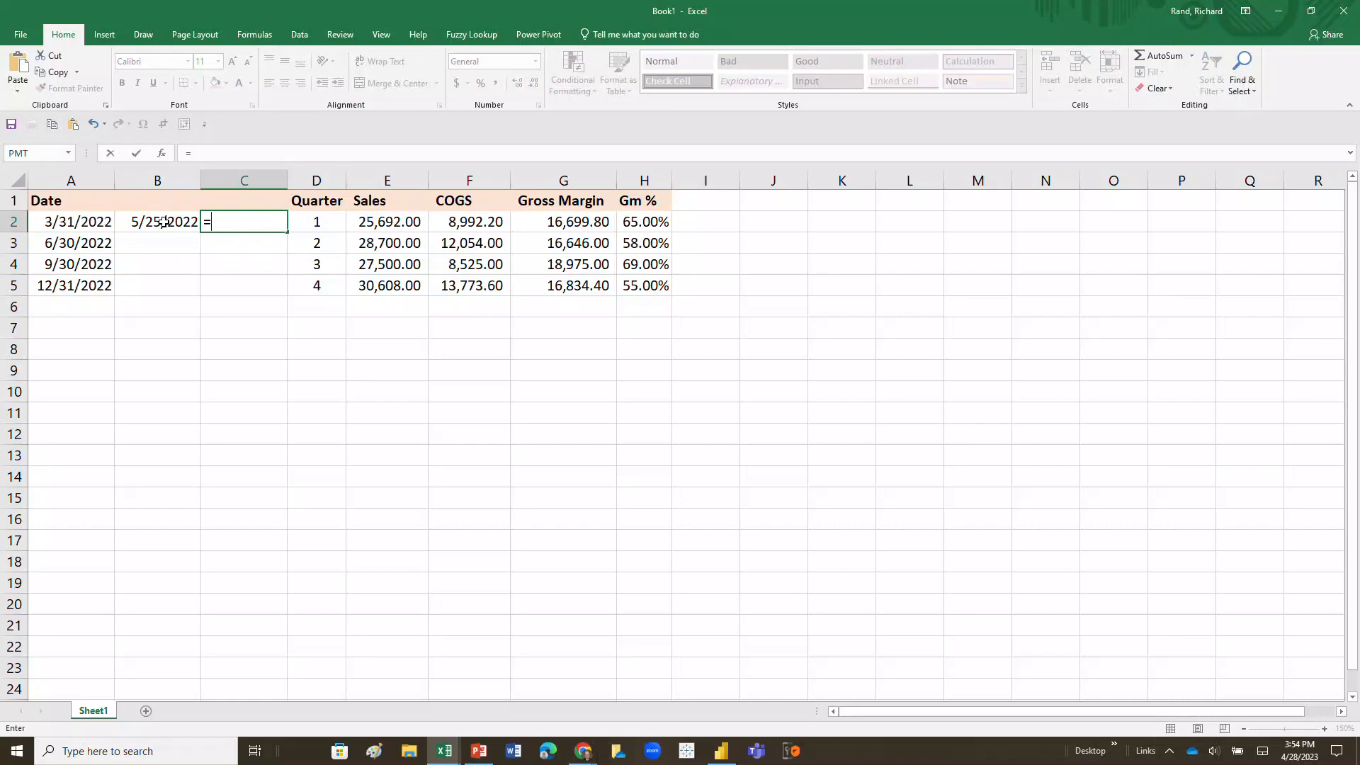
pyautogui.click(164, 222)
pyautogui.write('-')
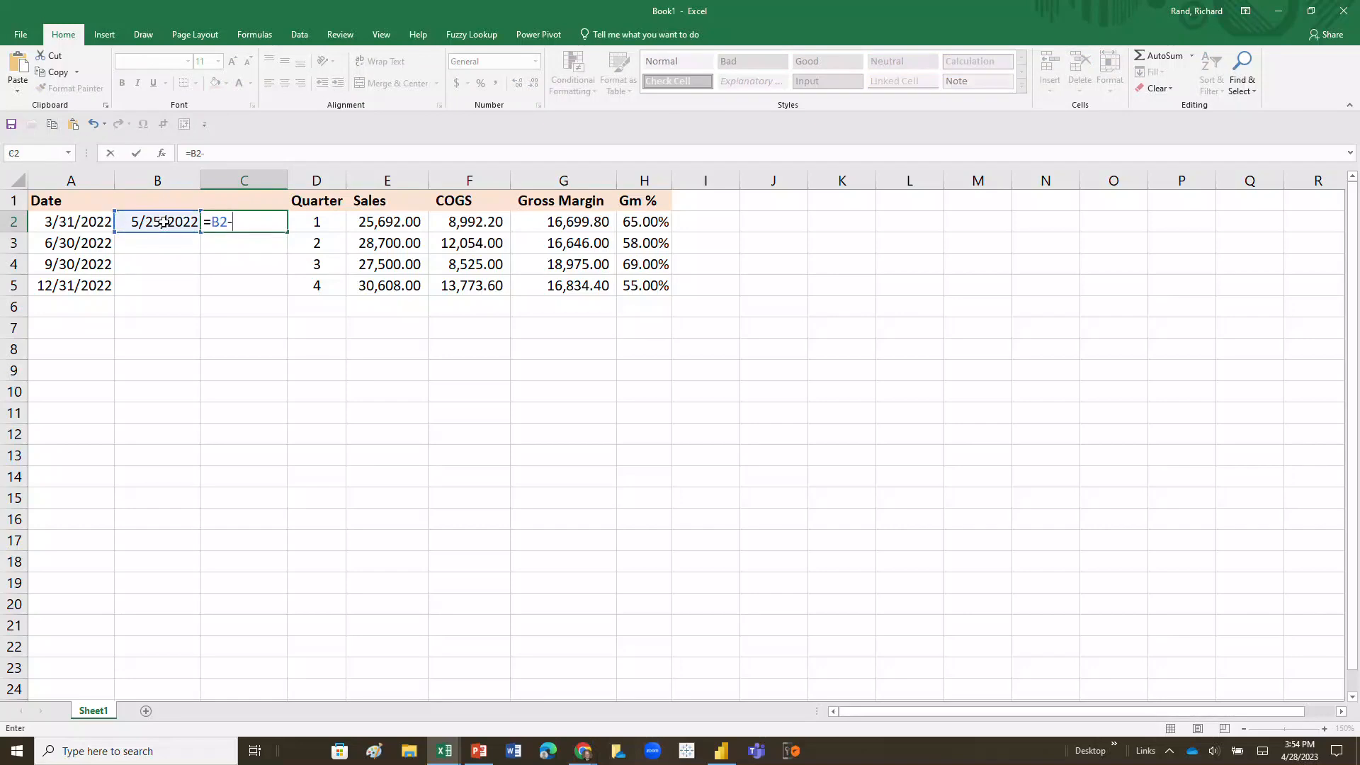
pyautogui.press('Left')
pyautogui.press('Left')
pyautogui.press('Return')
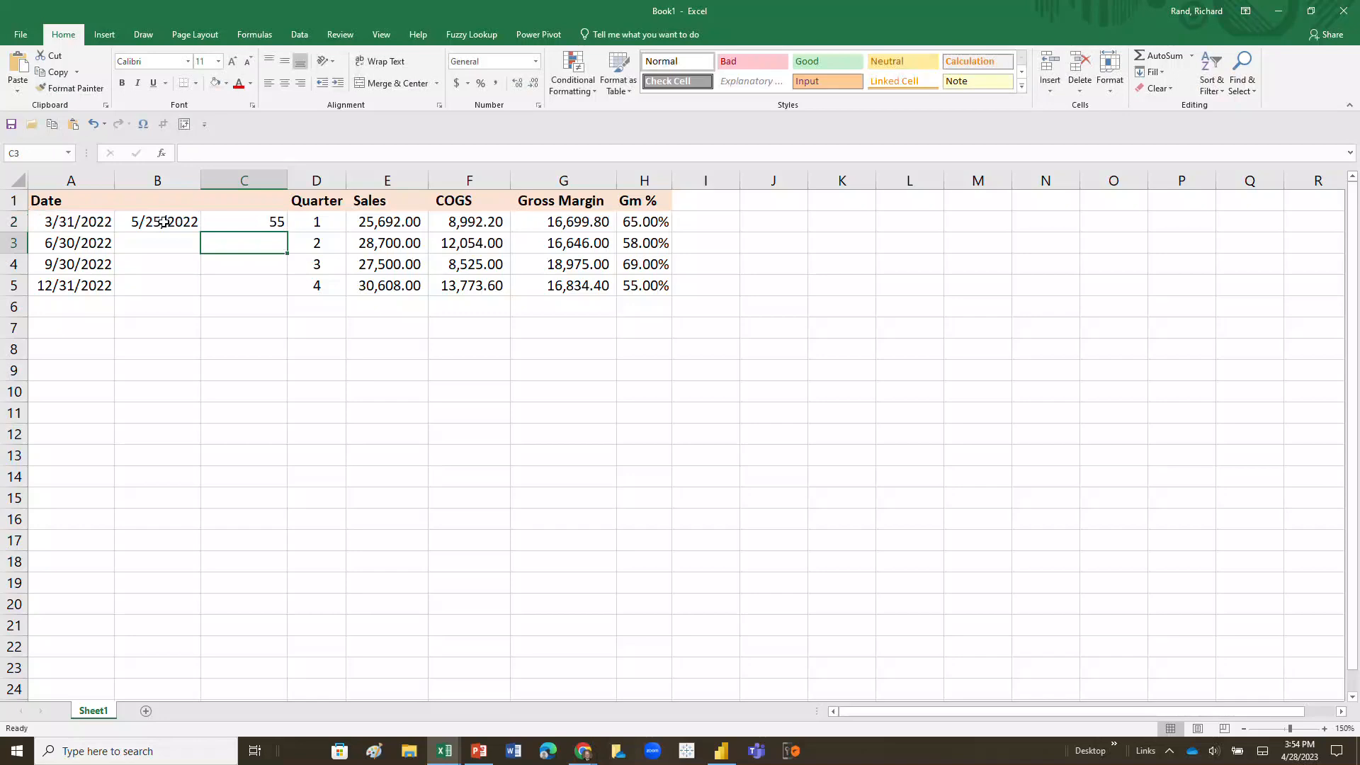
# Step: Enter the date 7/2/2022 in B3 and subtract the date in A3 from it with =B3-A3 in C3
pyautogui.press('Left')
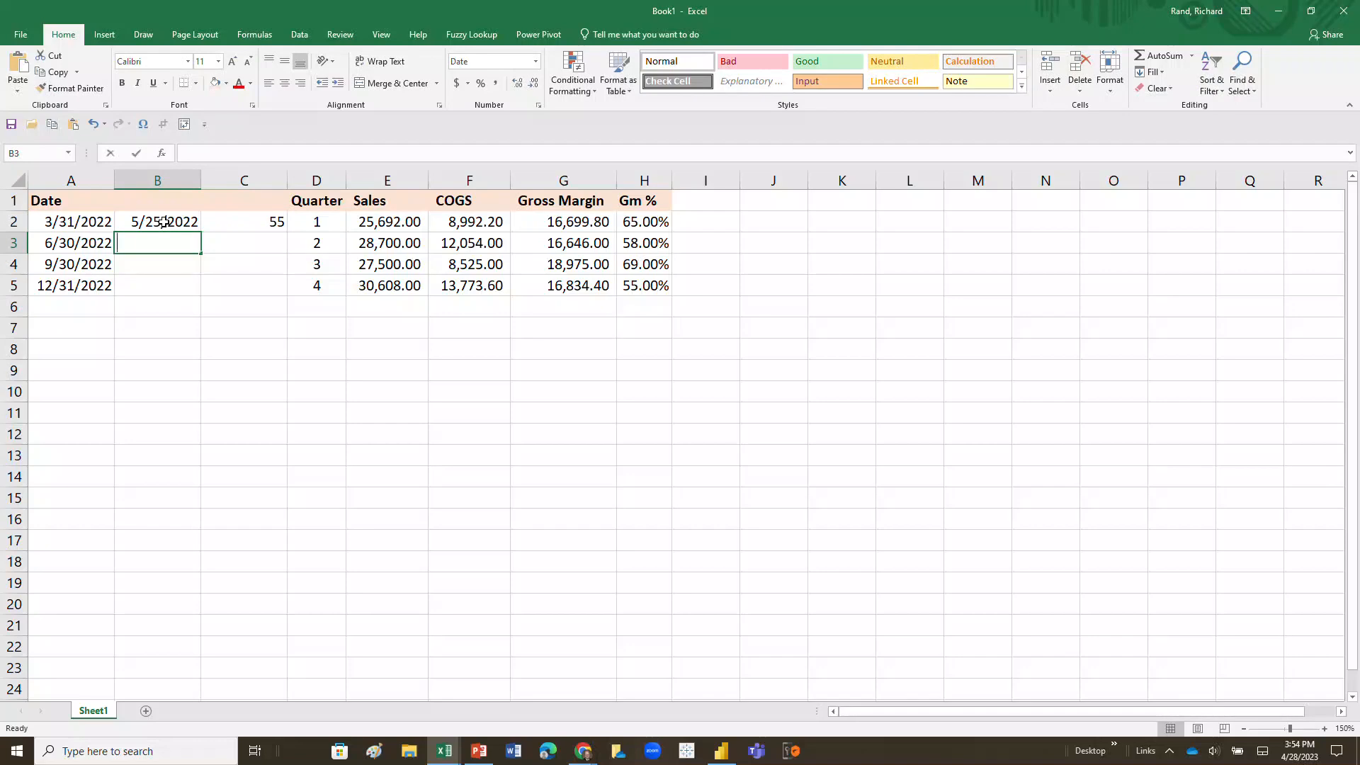
pyautogui.write('7/2/2022')
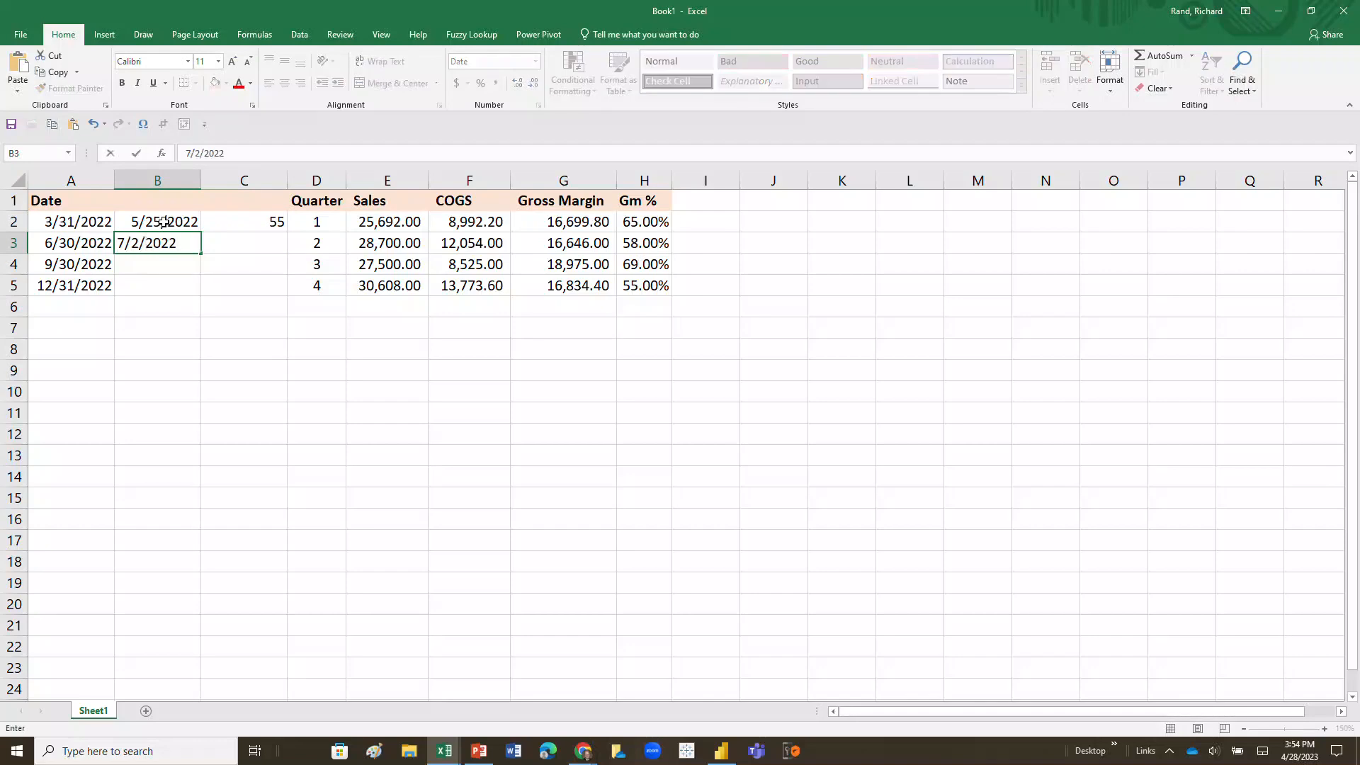
pyautogui.press('Right')
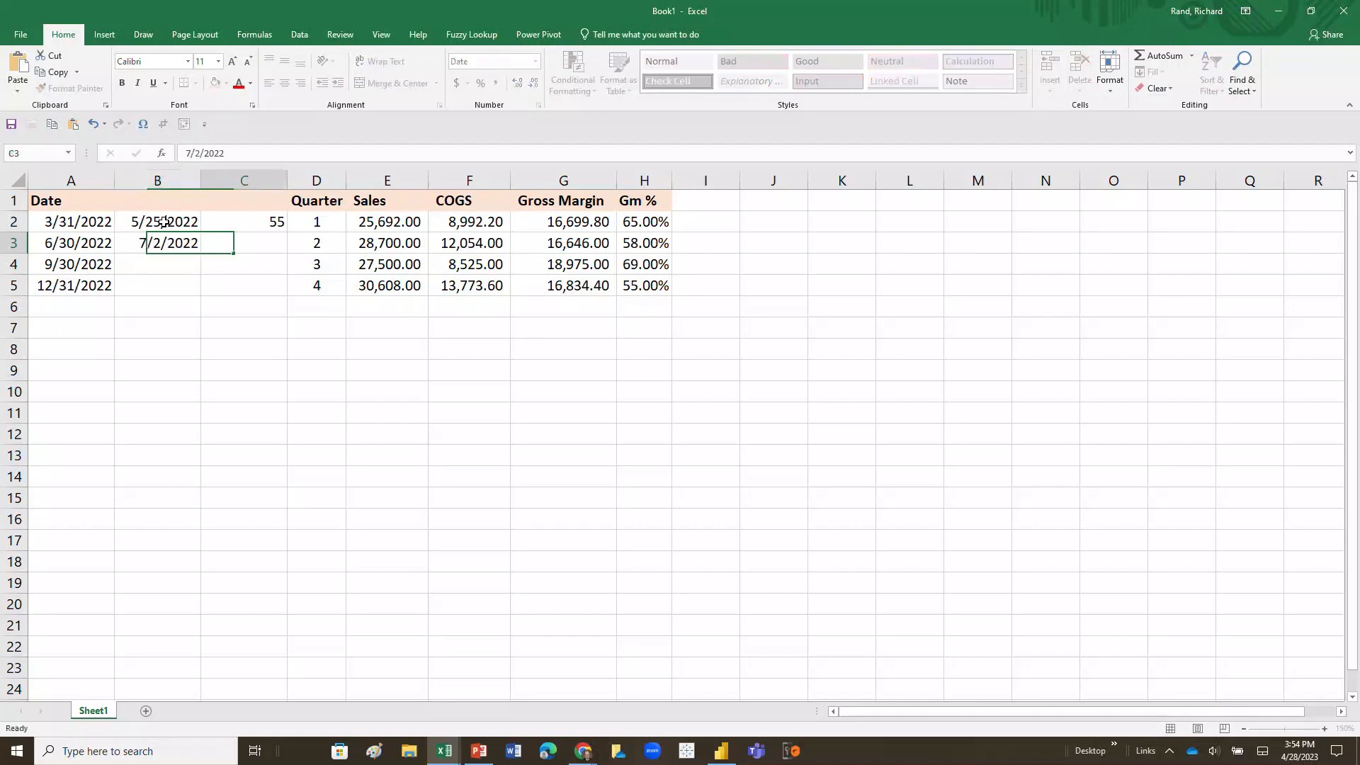
pyautogui.write('=')
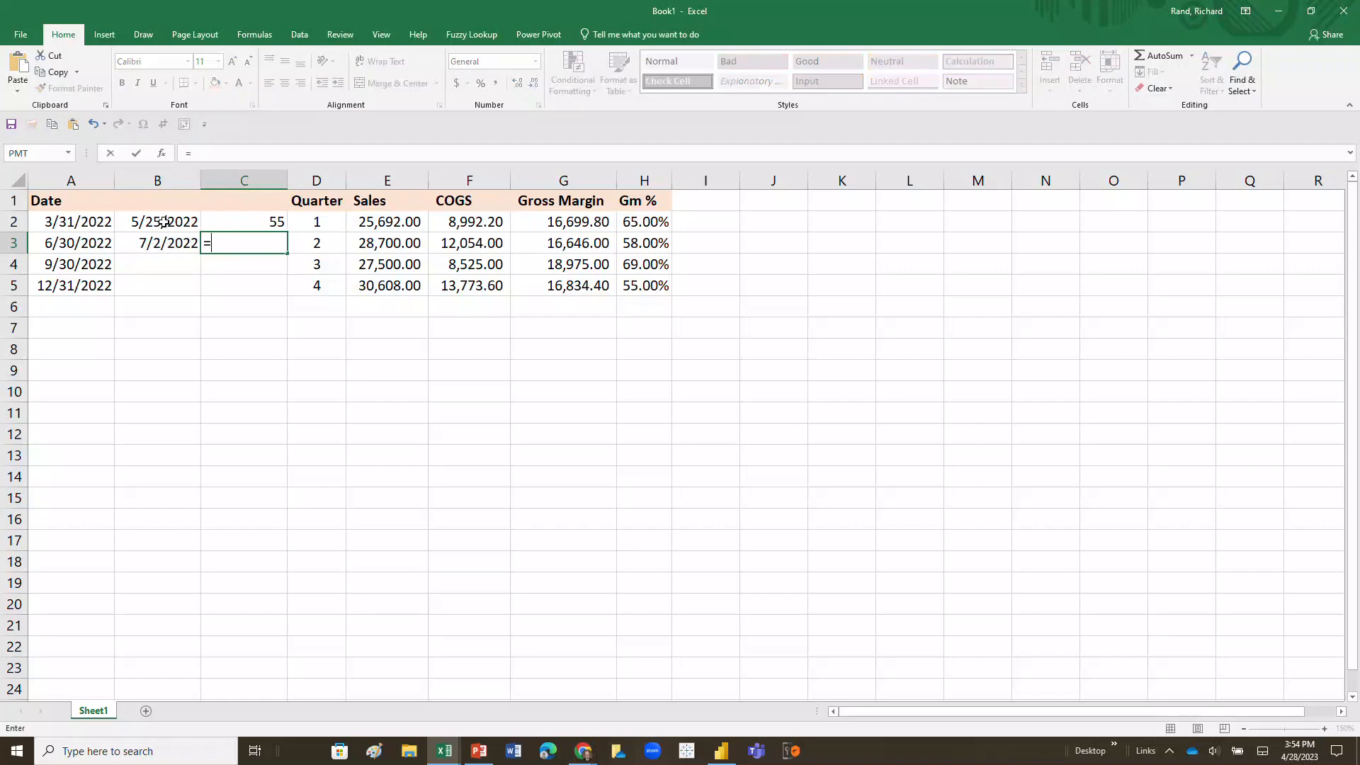
pyautogui.press('Left')
pyautogui.write('-')
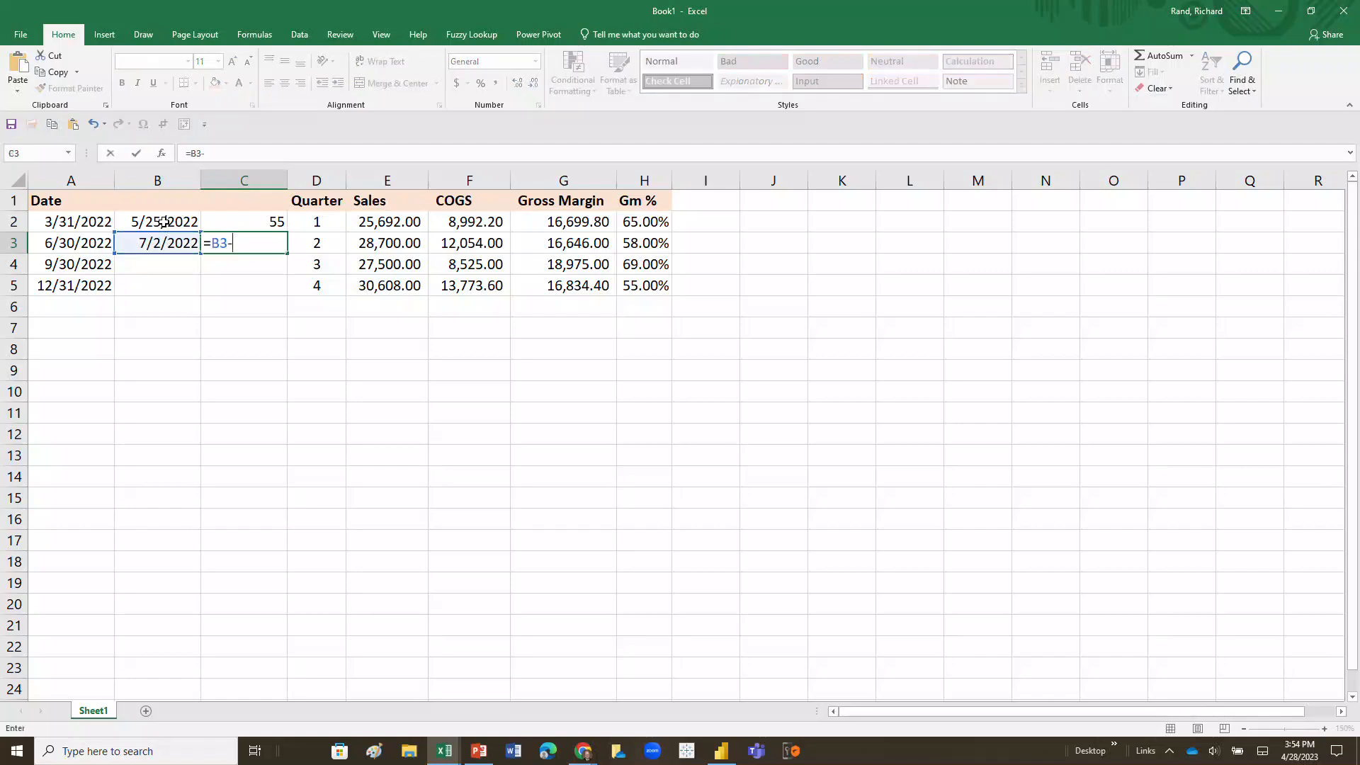
pyautogui.press('Left')
pyautogui.press('Left')
pyautogui.press('Return')
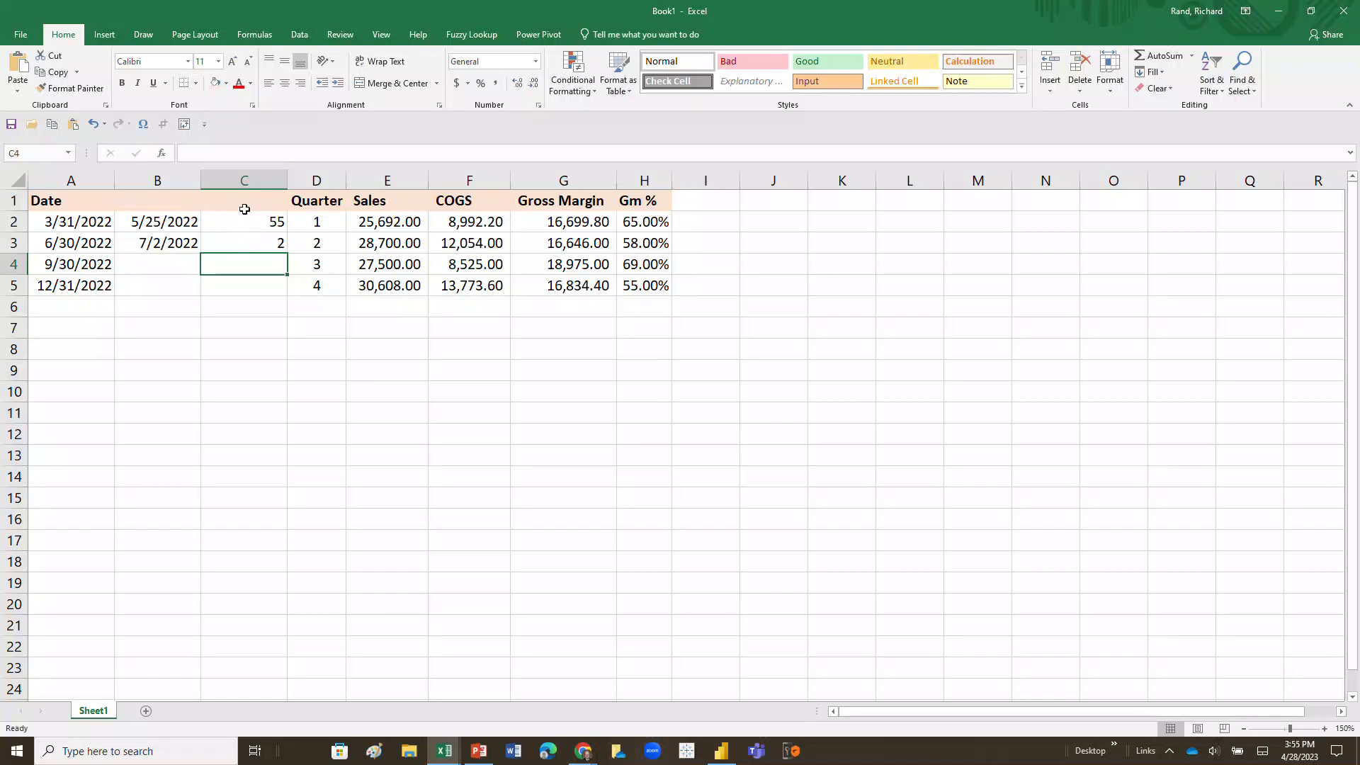
# Step: Insert a blank column before the Date column
pyautogui.click(82, 174)
pyautogui.rightClick(82, 175)
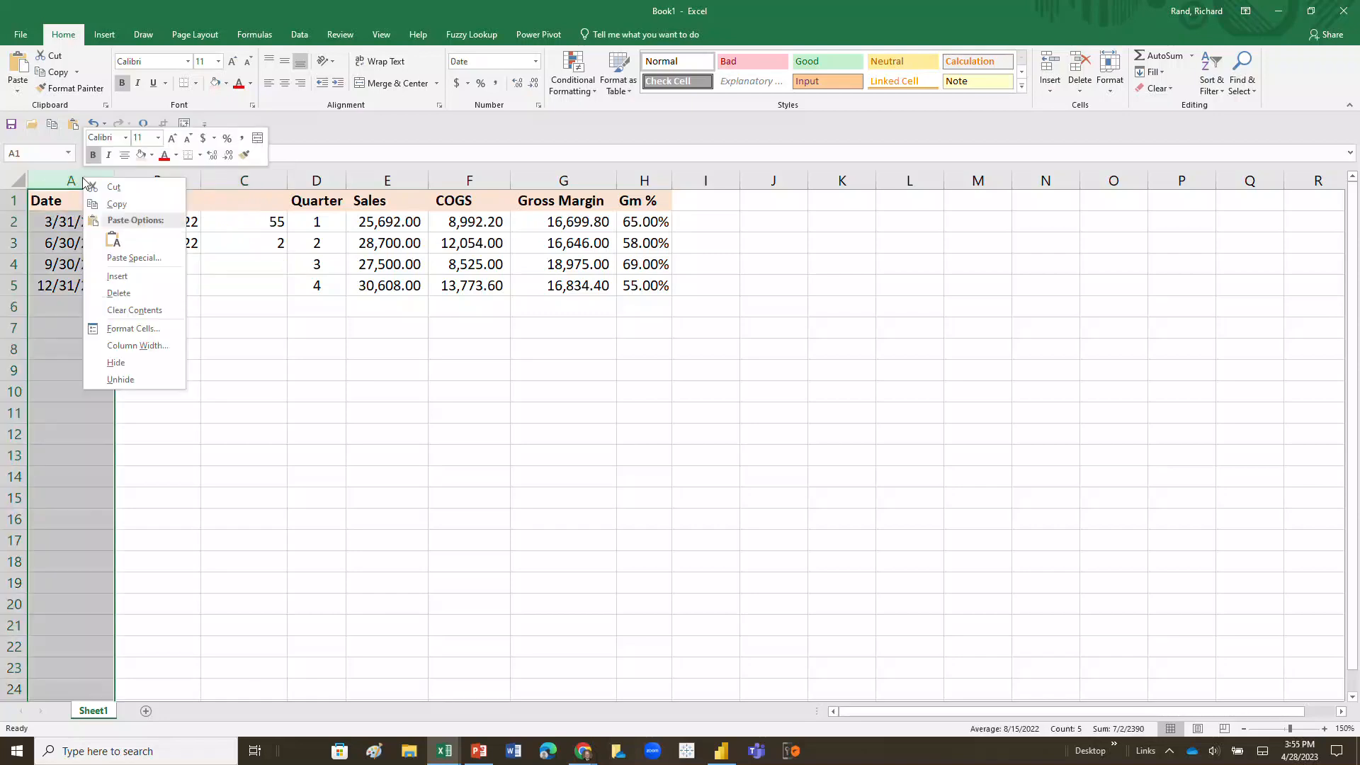
pyautogui.click(117, 277)
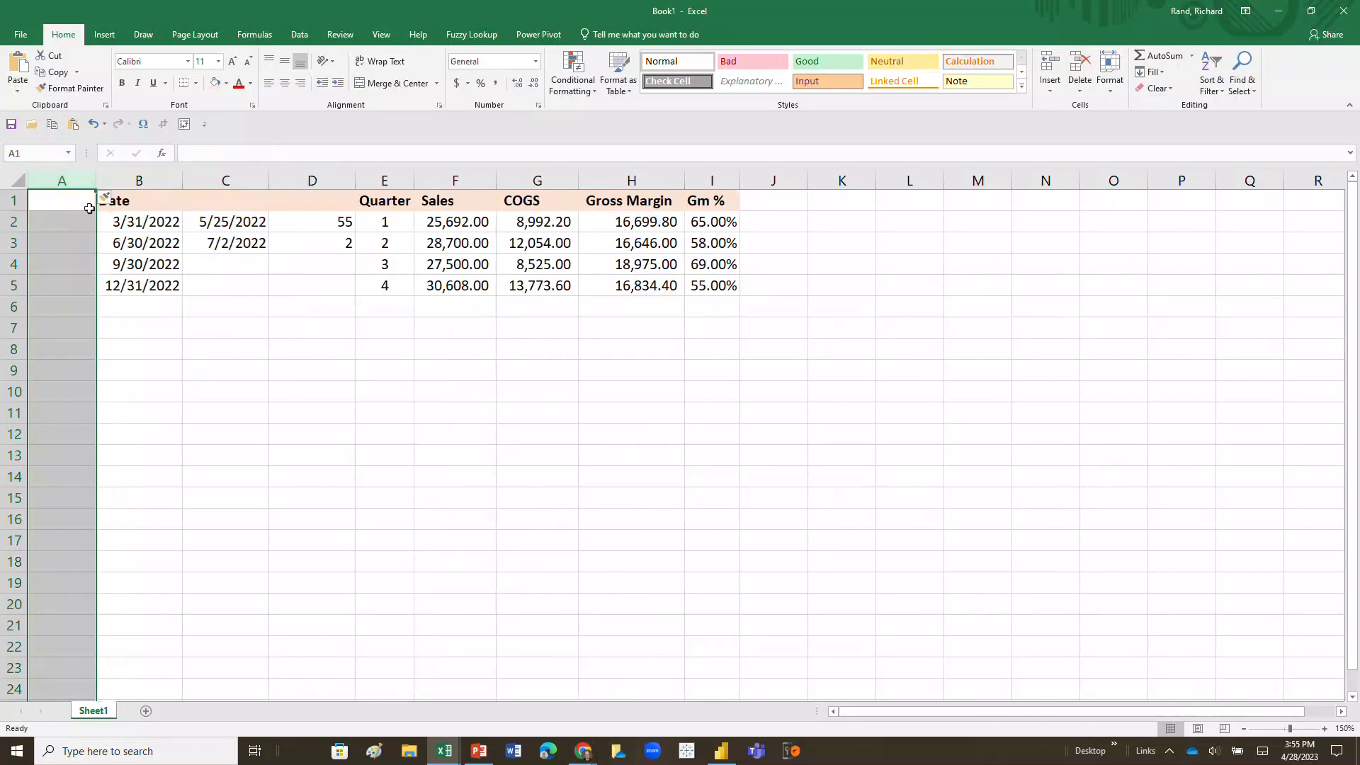
# Step: Enter the header "Date Value" in cell A1 and autofit column A to its width
pyautogui.click(63, 202)
pyautogui.write('Date')
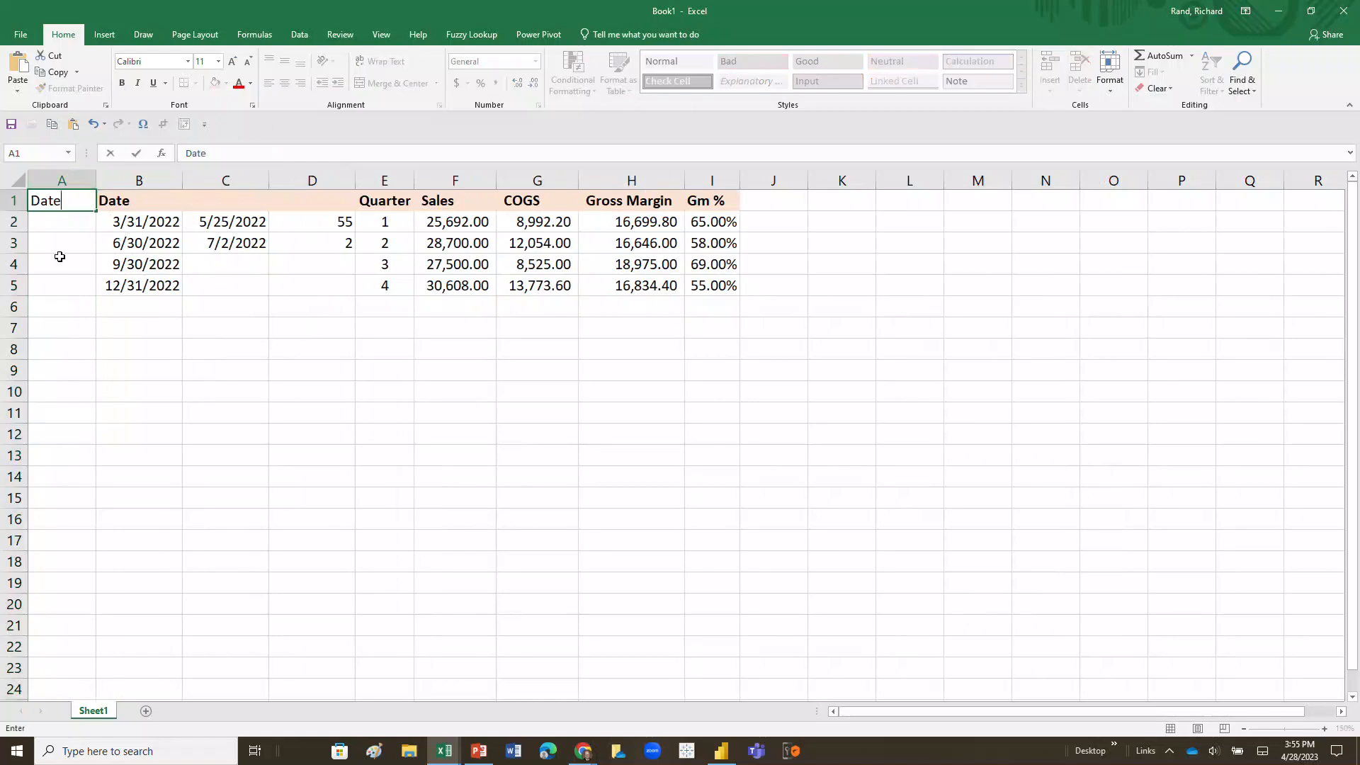
pyautogui.write(' VL')
pyautogui.write('alue')
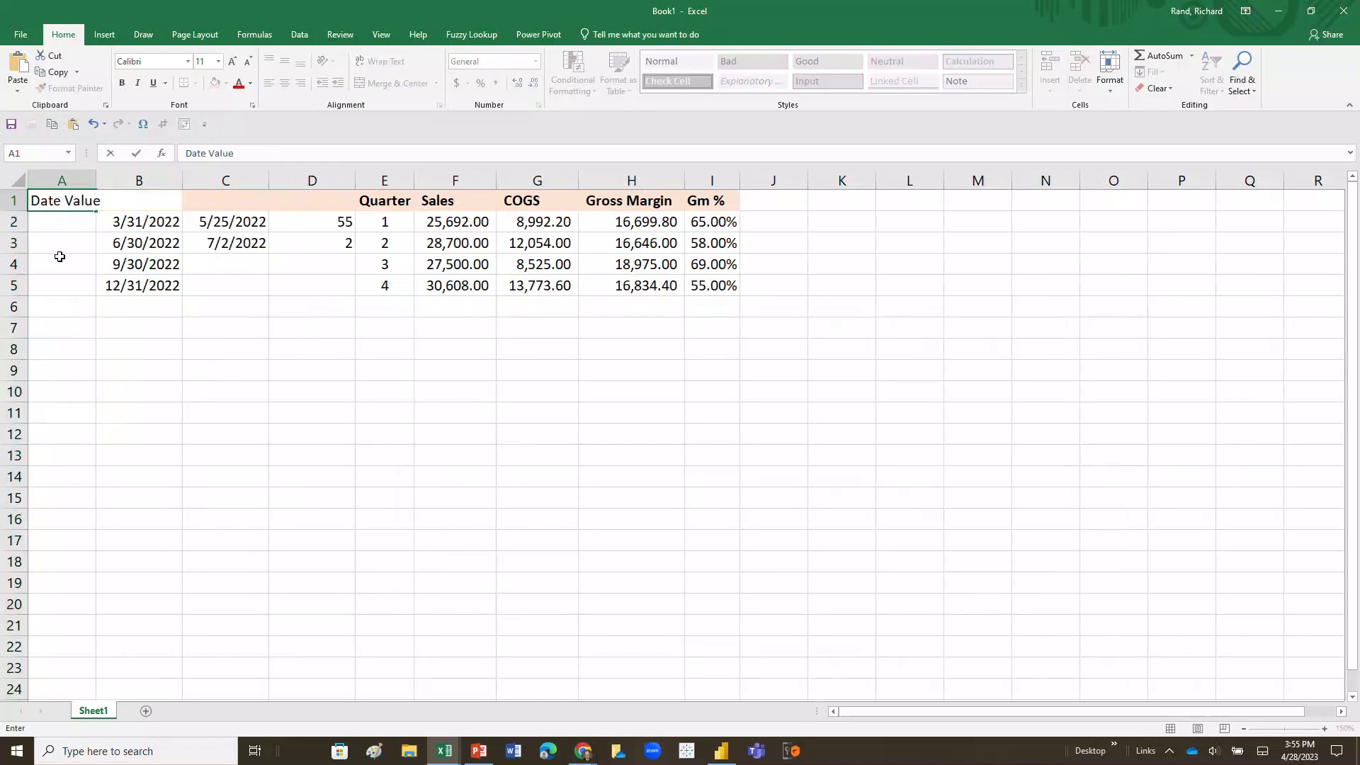
pyautogui.press('Return')
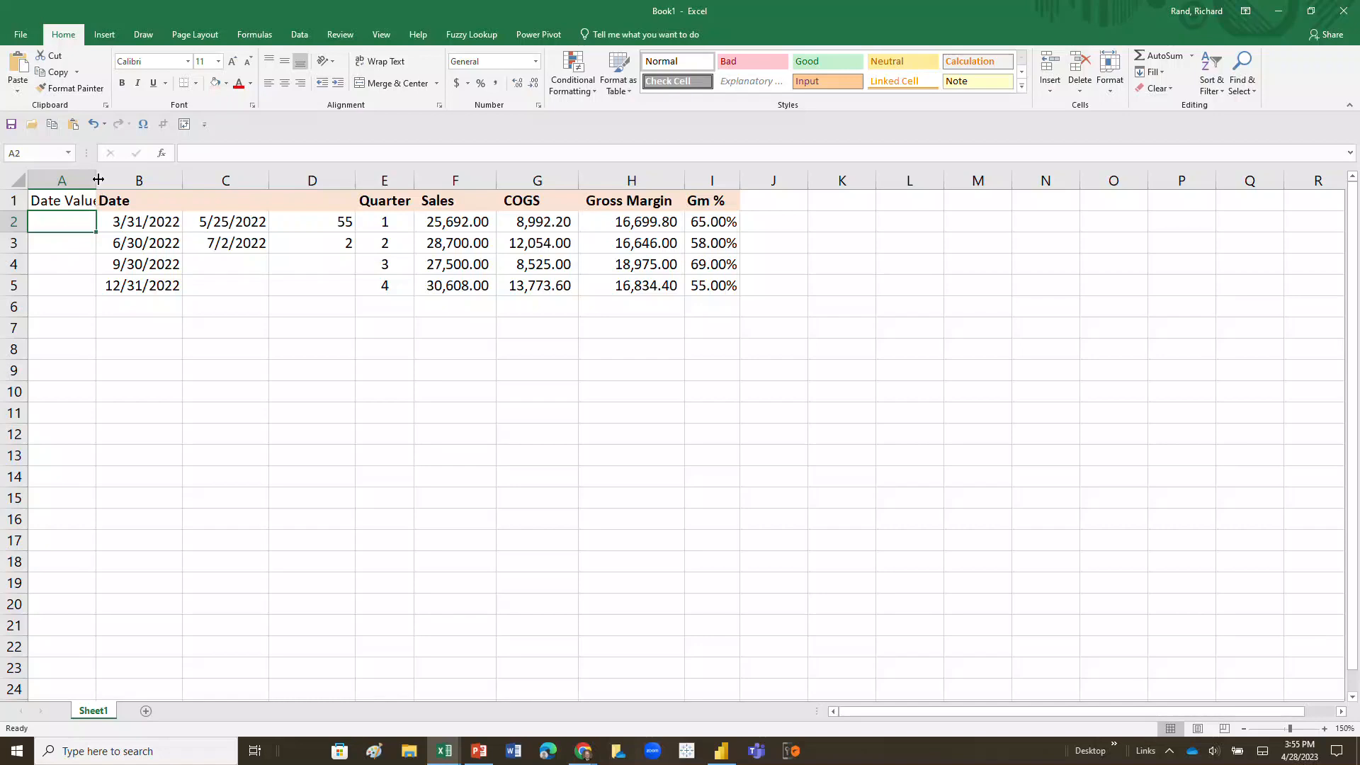
pyautogui.doubleClick(99, 179)
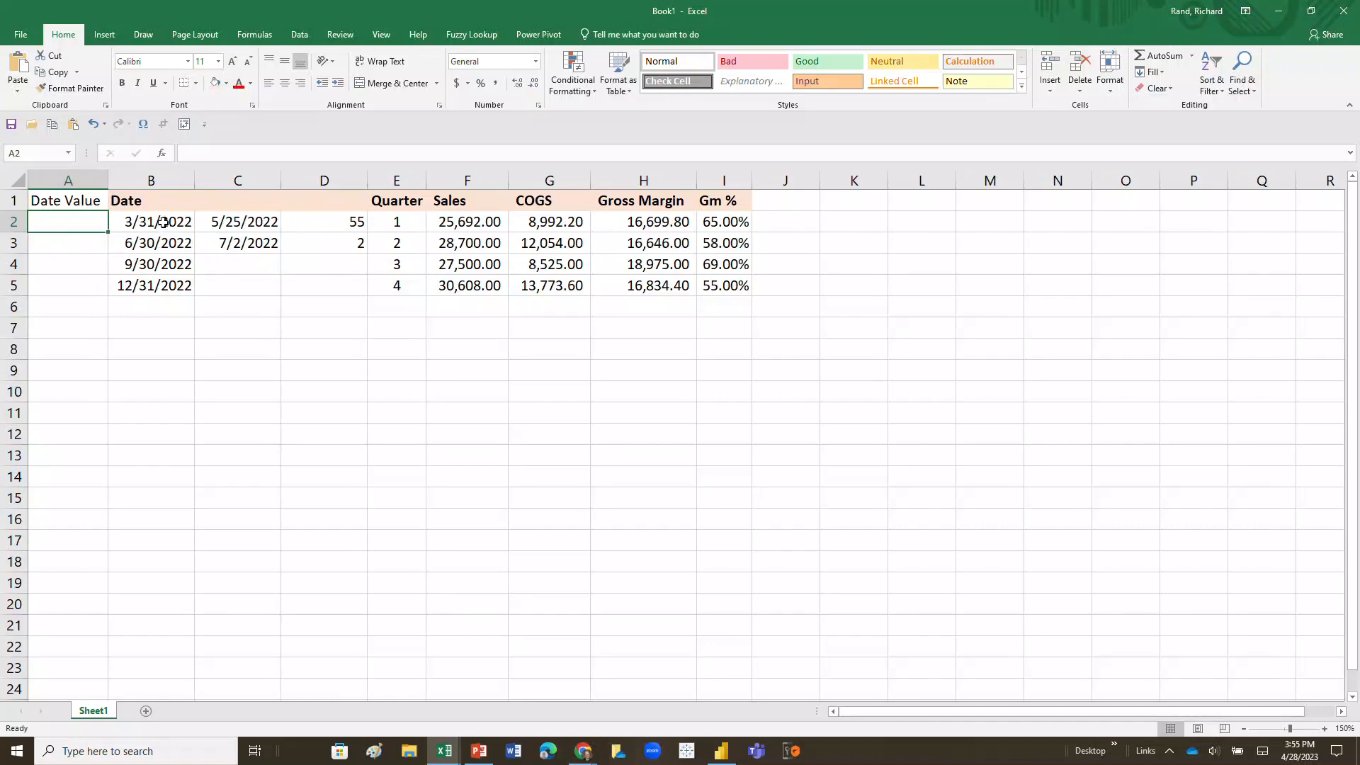
# Step: Copy the quarterly dates in B2:B5 into the Date Value column at A2:A5
pyautogui.moveTo(164, 222); pyautogui.dragTo(161, 284)
pyautogui.rightClick(161, 284)
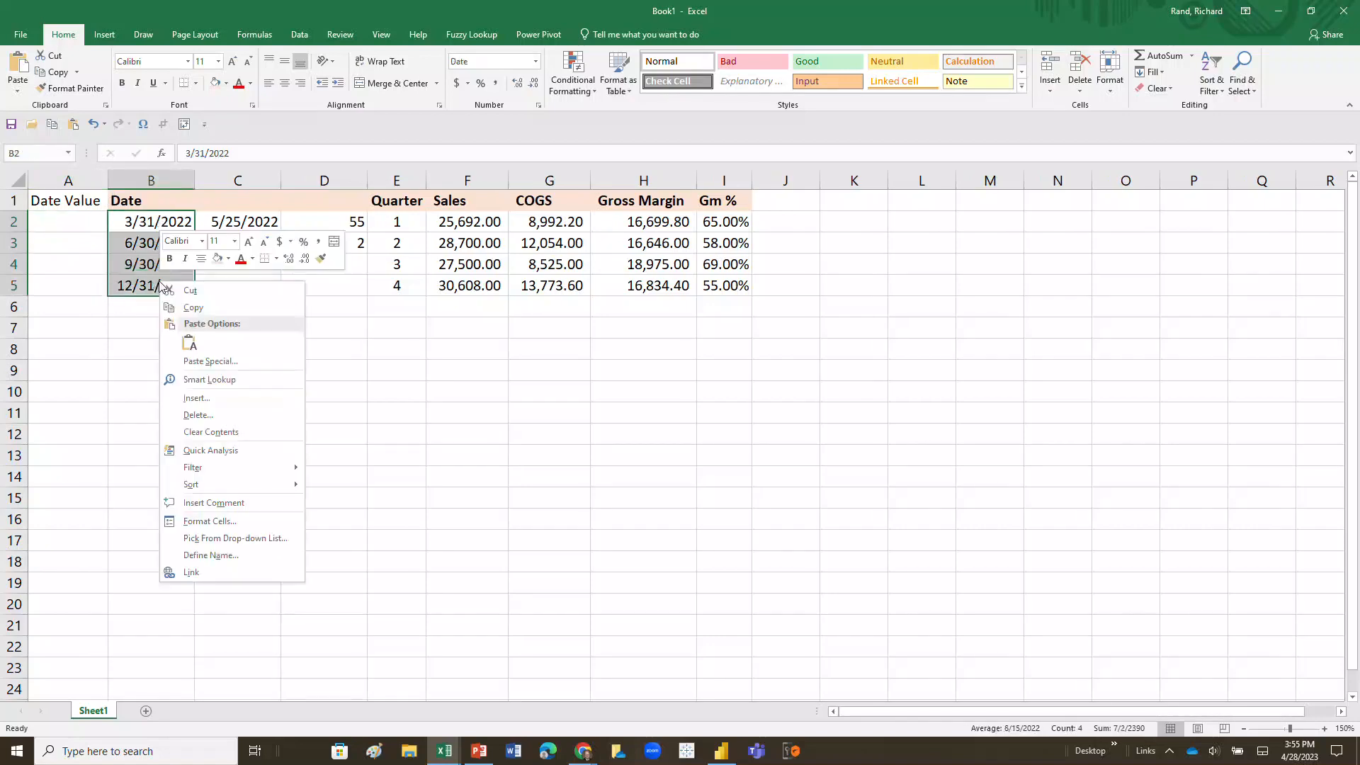
pyautogui.click(193, 306)
pyautogui.moveTo(70, 222); pyautogui.dragTo(68, 282)
pyautogui.rightClick(71, 281)
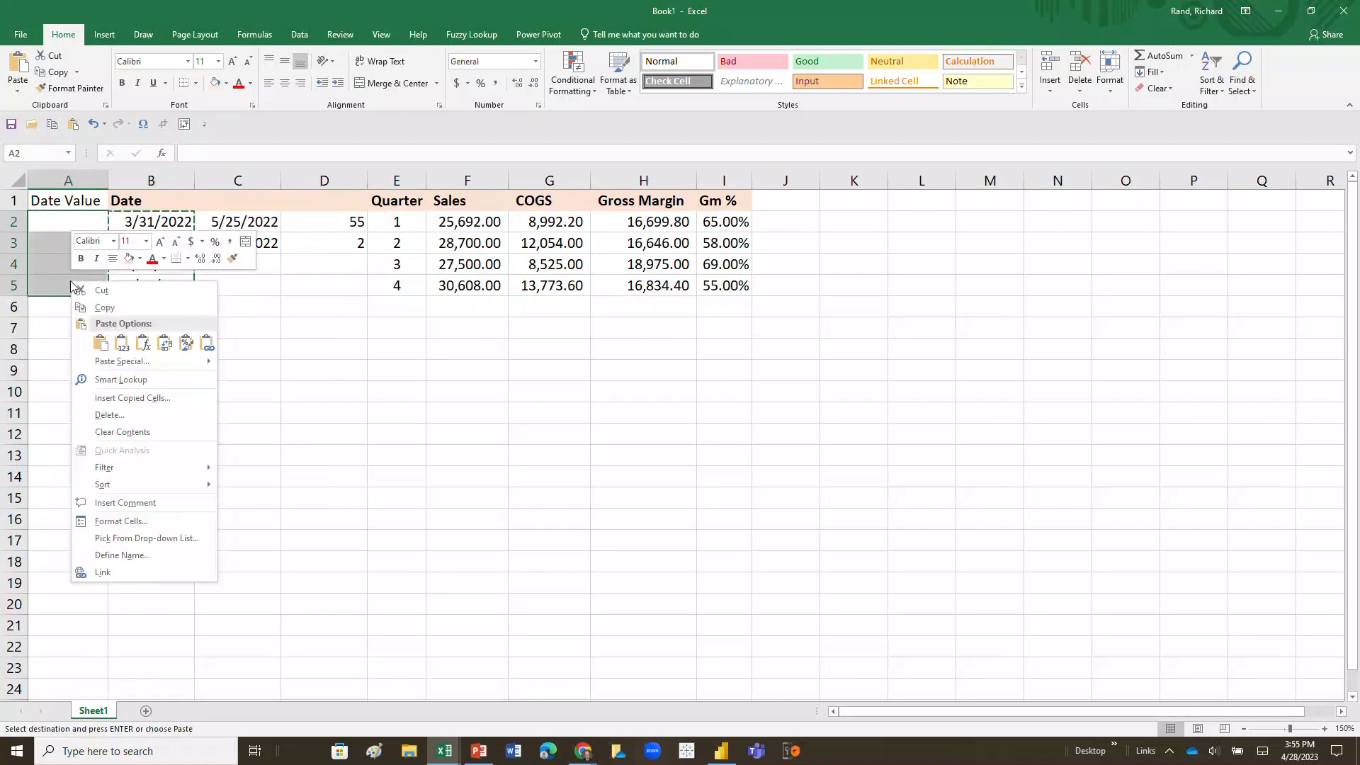
pyautogui.click(101, 345)
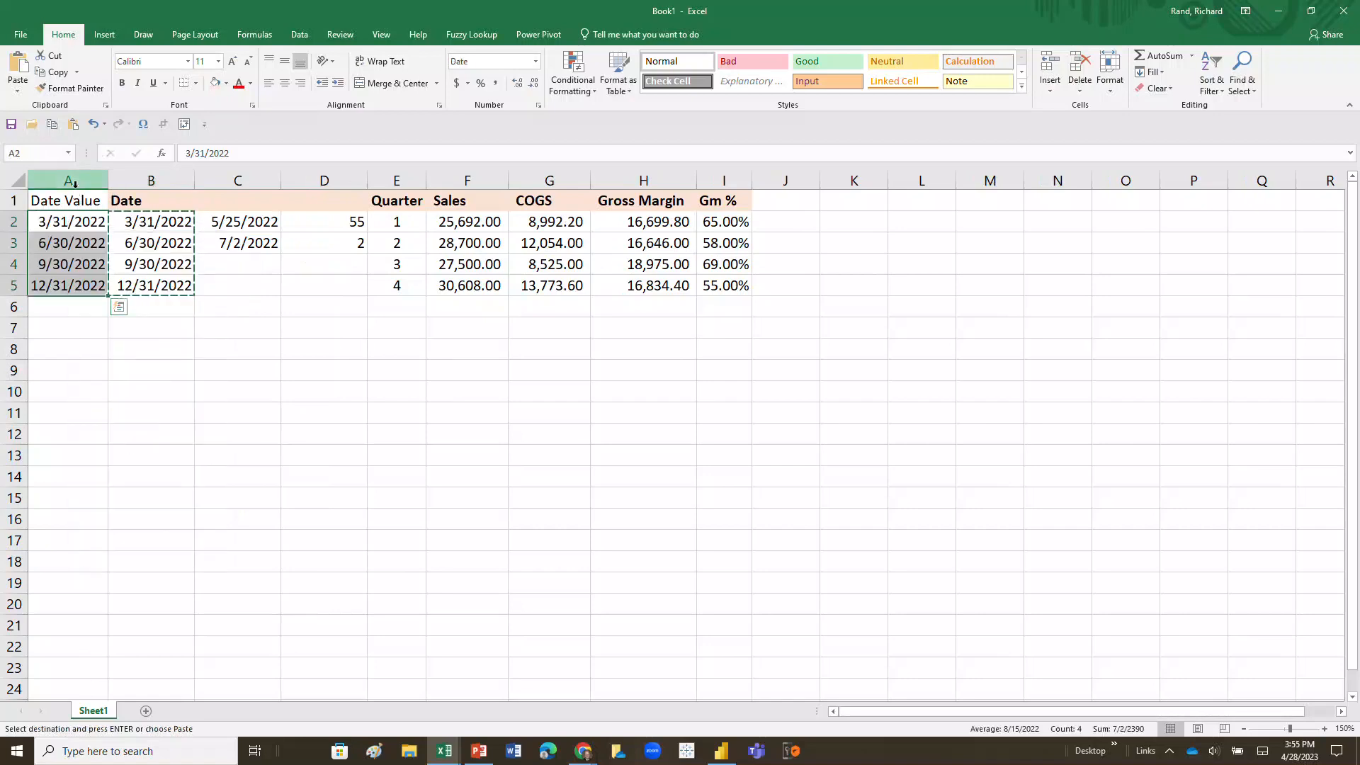
# Step: Format the copied dates in A2:A5 with the General number format
pyautogui.click(75, 184)
pyautogui.click(92, 222)
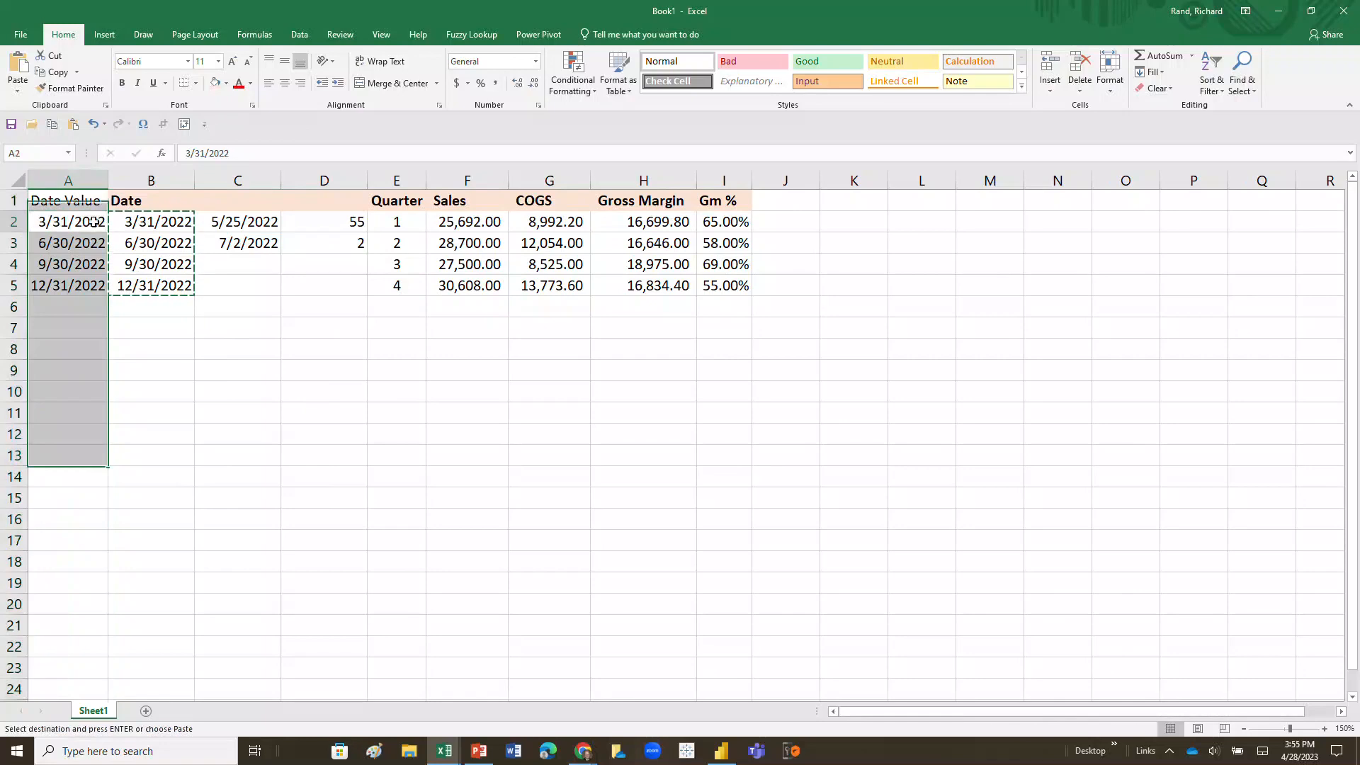
pyautogui.moveTo(93, 222); pyautogui.dragTo(90, 281)
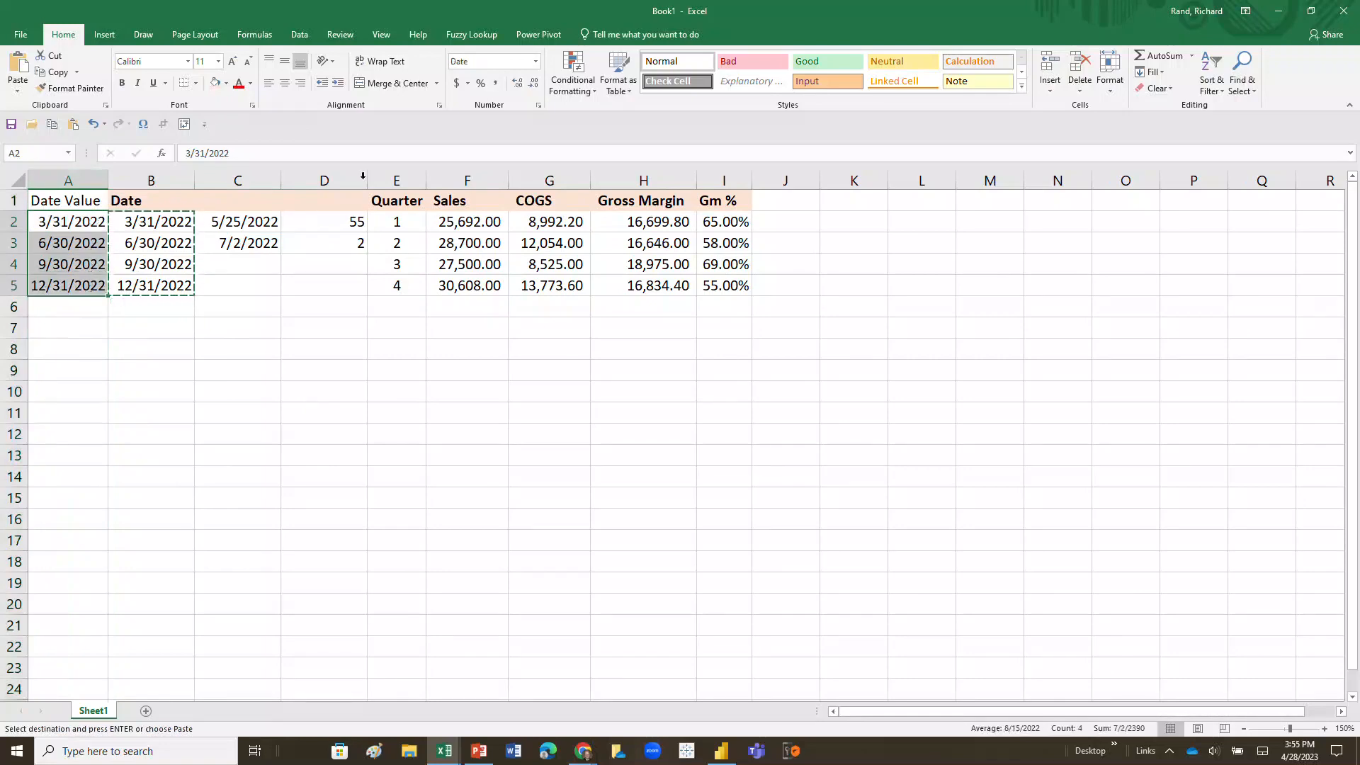
pyautogui.click(536, 62)
pyautogui.click(524, 90)
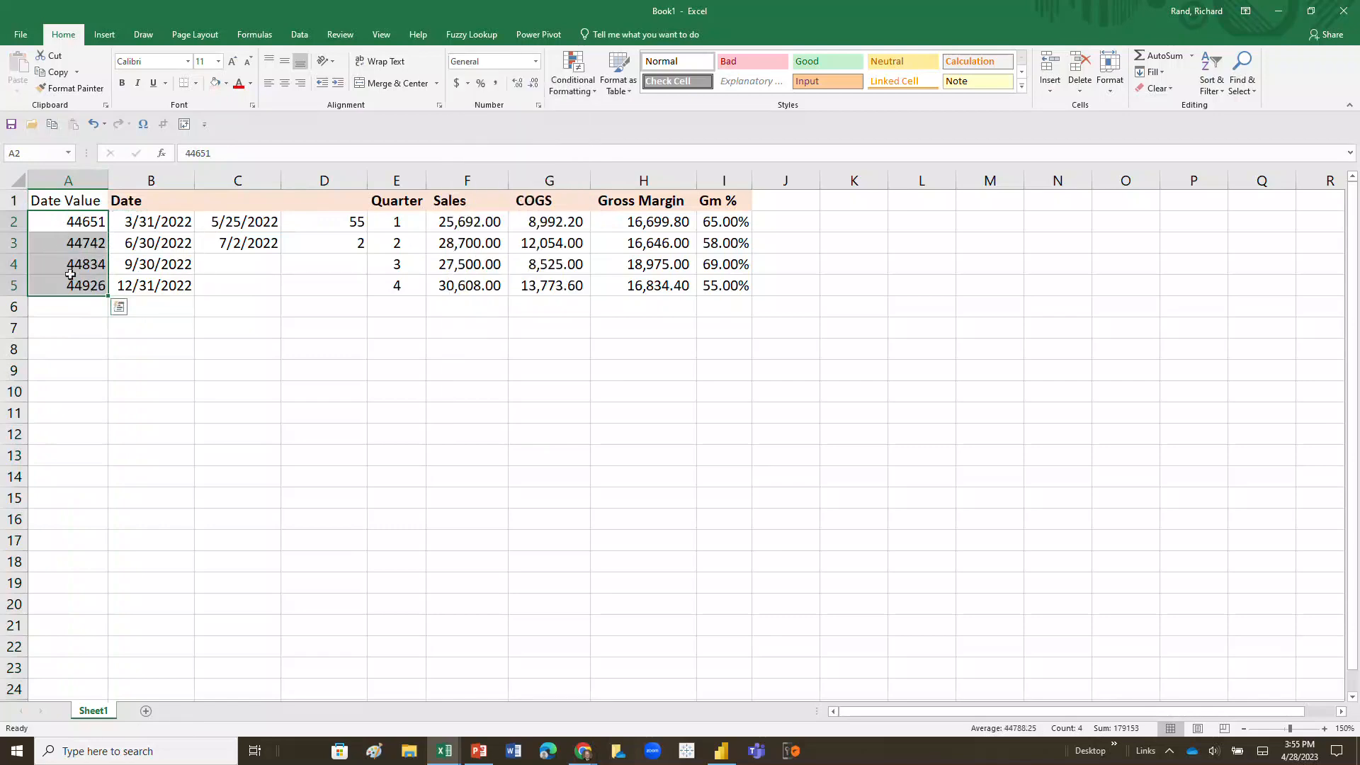
# Step: Rename the header in cell A1 to "Serial Number"
pyautogui.click(38, 200)
pyautogui.write('S')
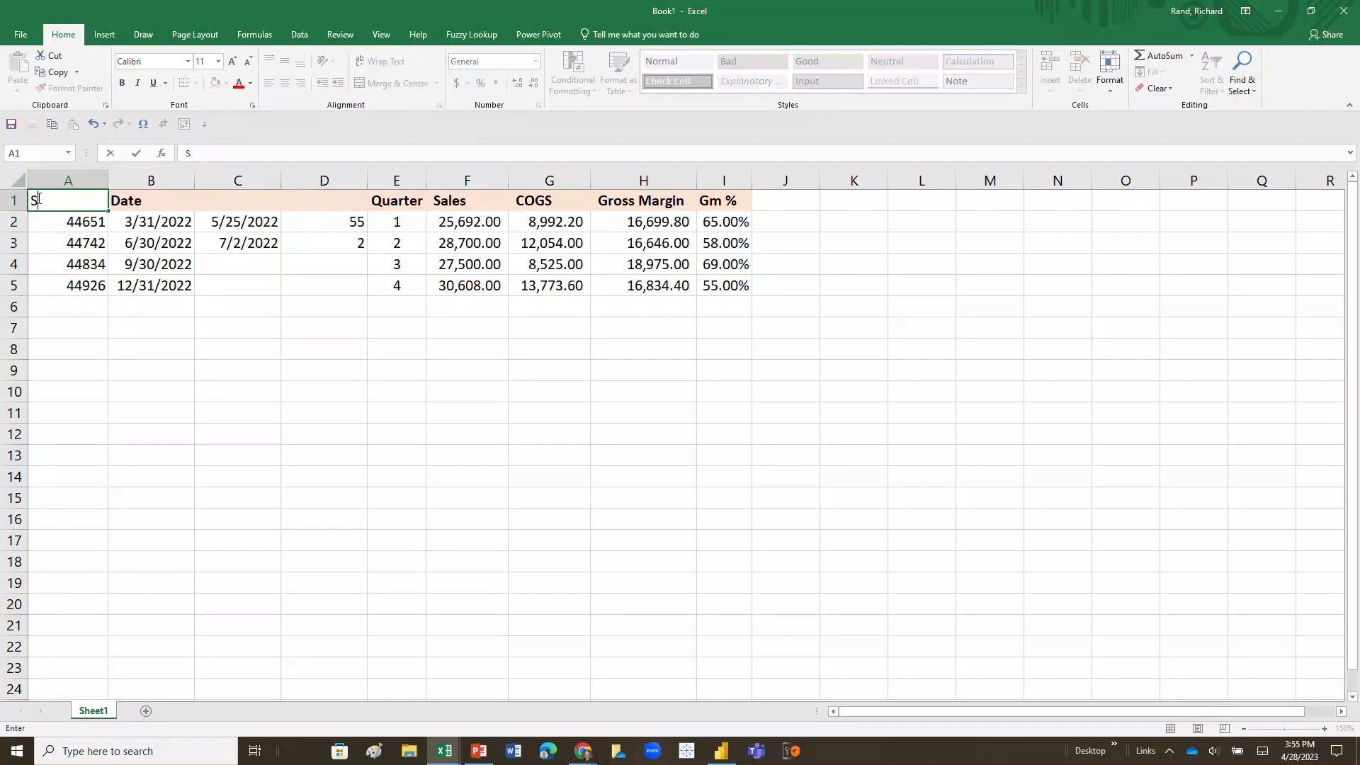
pyautogui.write('erial Number')
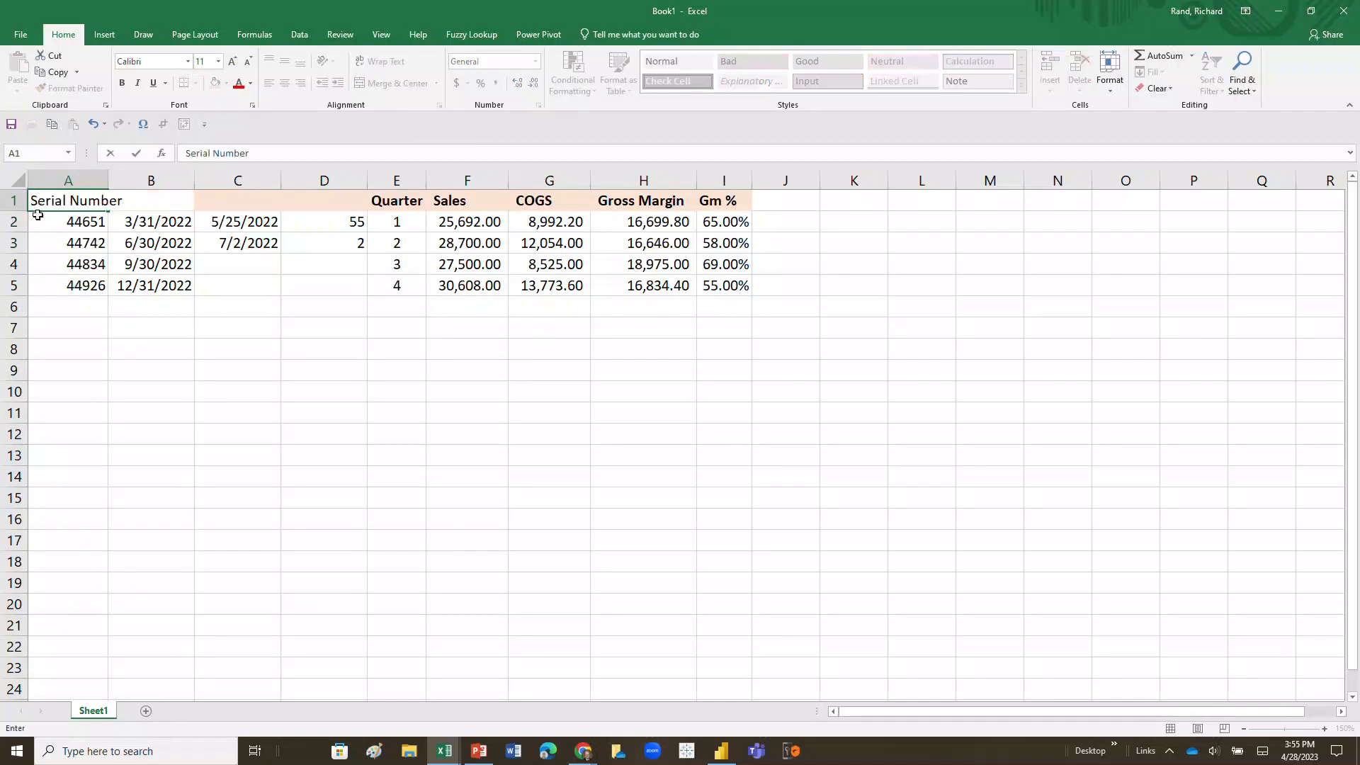
pyautogui.click(39, 261)
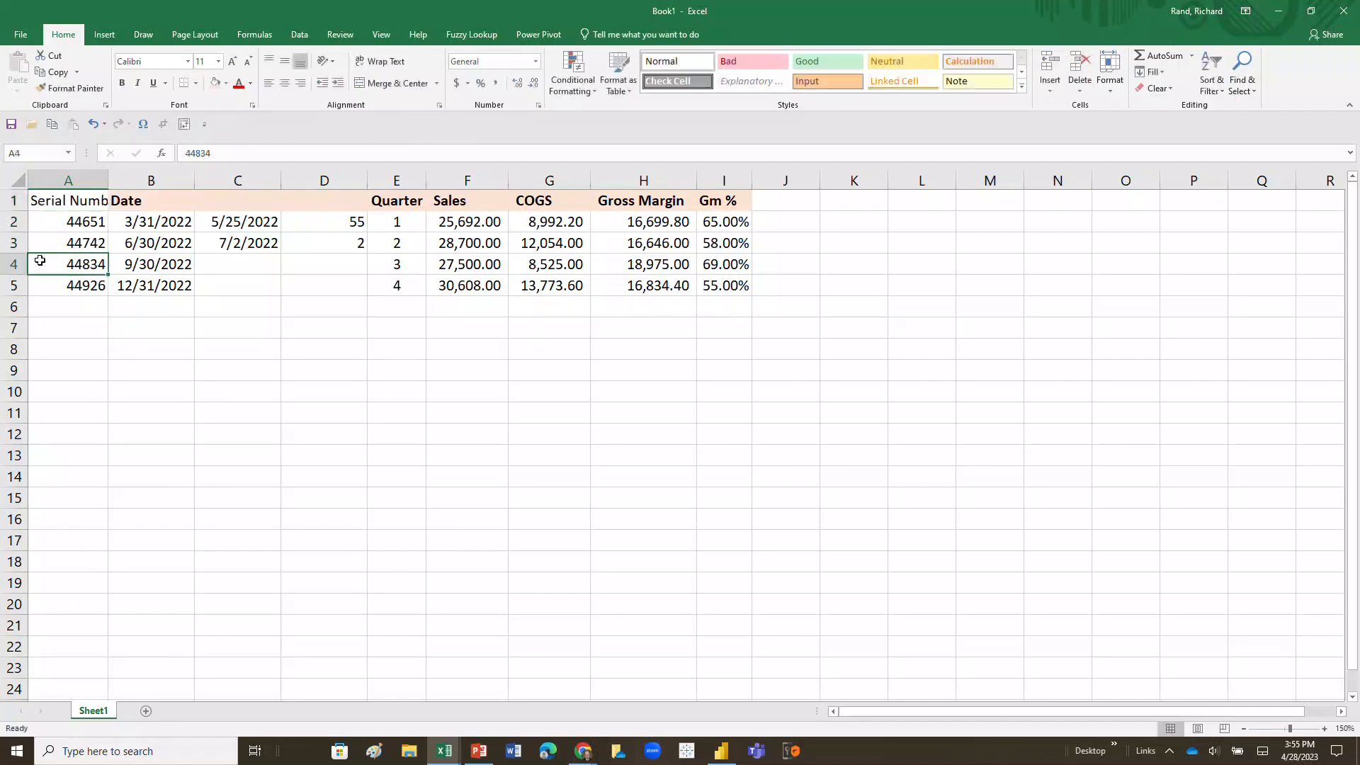
# Step: Autofit the width of all columns and center the contents of column A
pyautogui.click(17, 180)
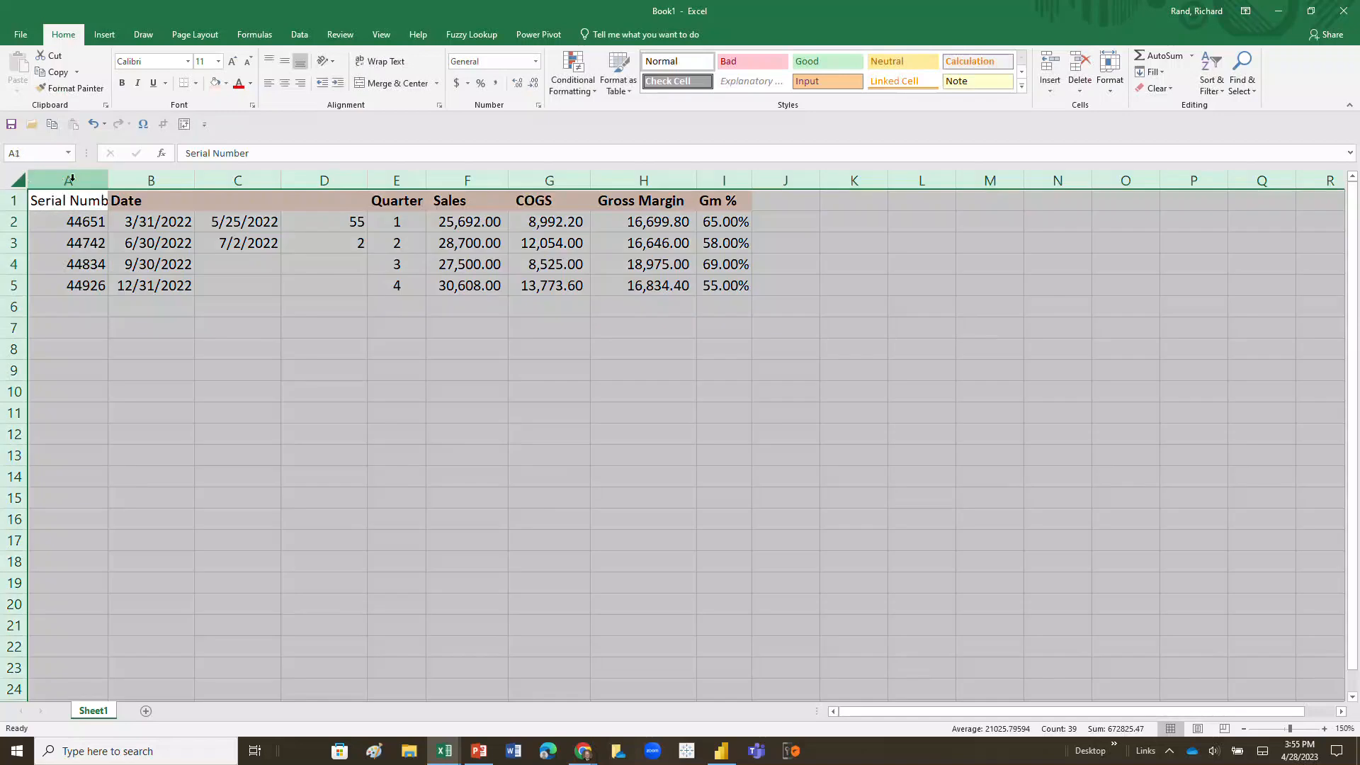
pyautogui.doubleClick(109, 180)
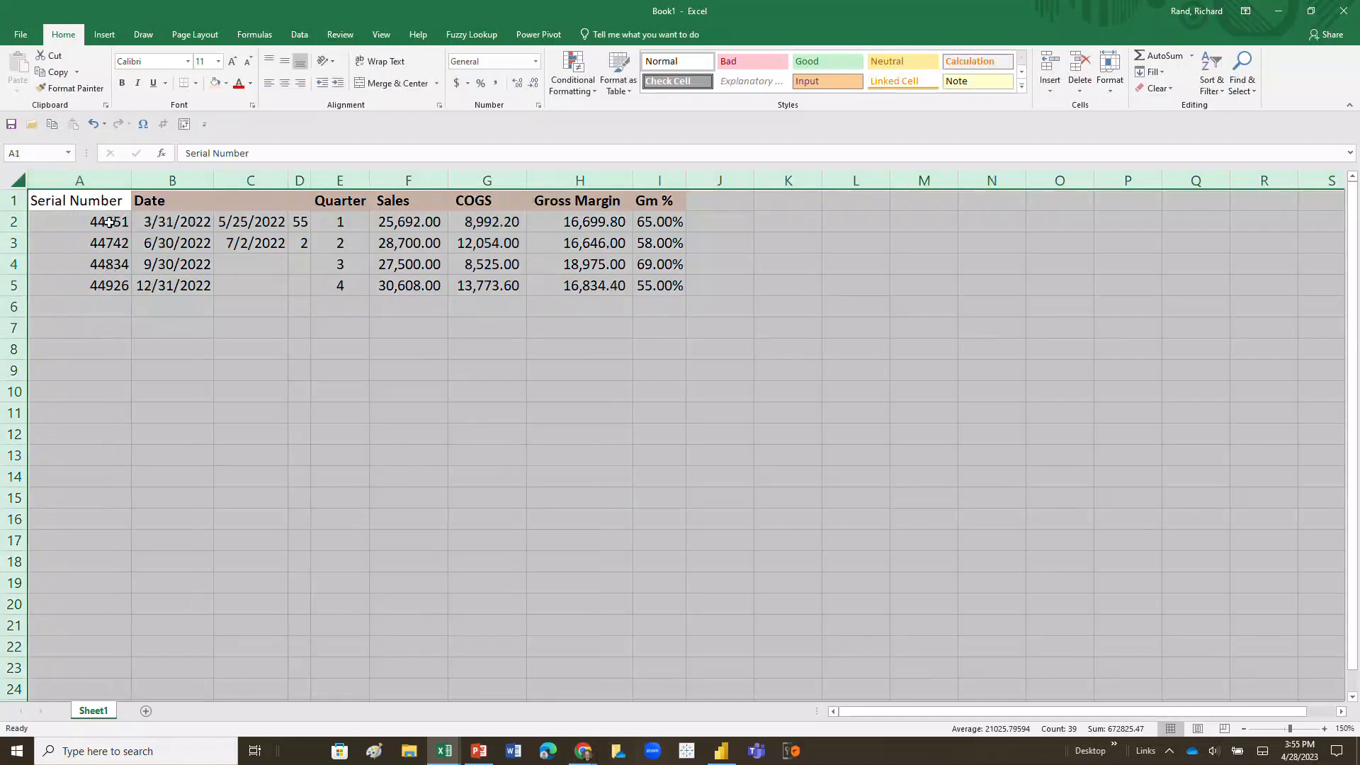
pyautogui.click(114, 173)
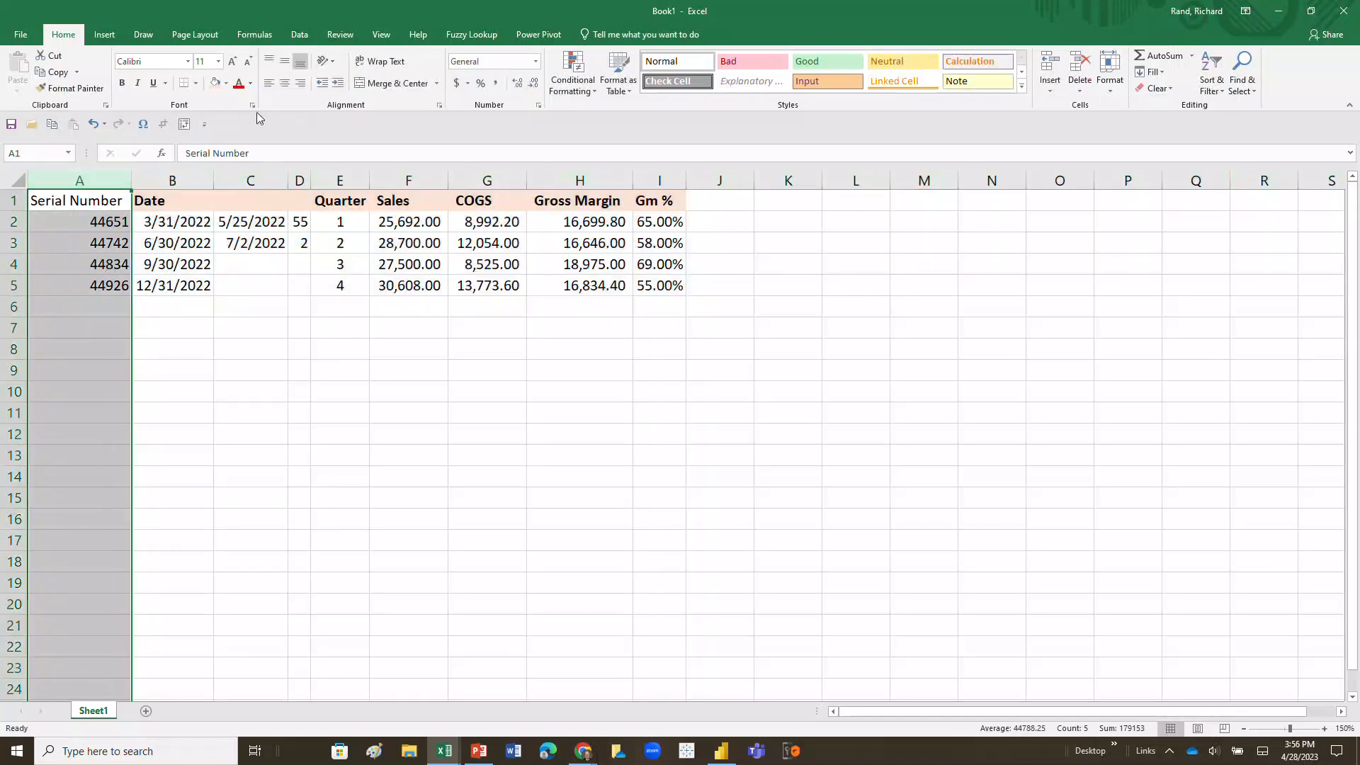
pyautogui.click(284, 83)
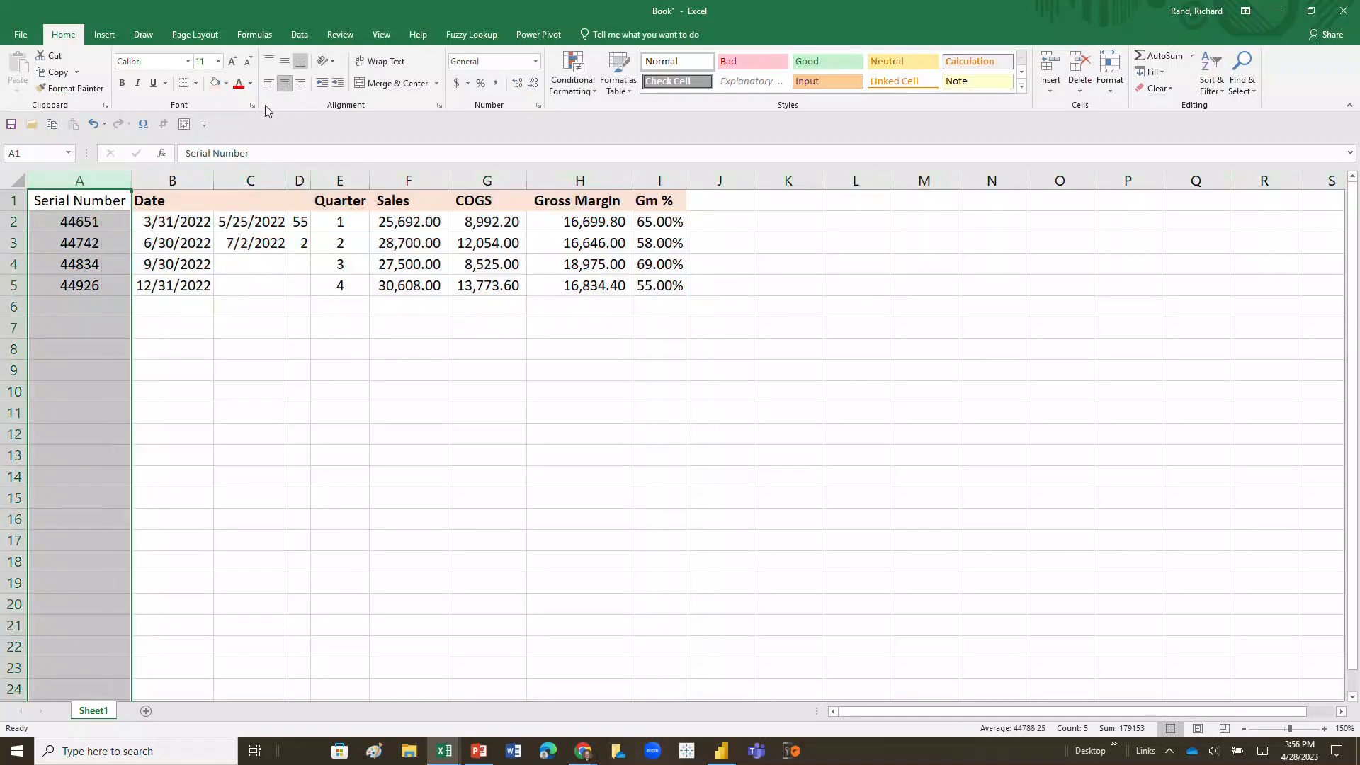
pyautogui.click(107, 226)
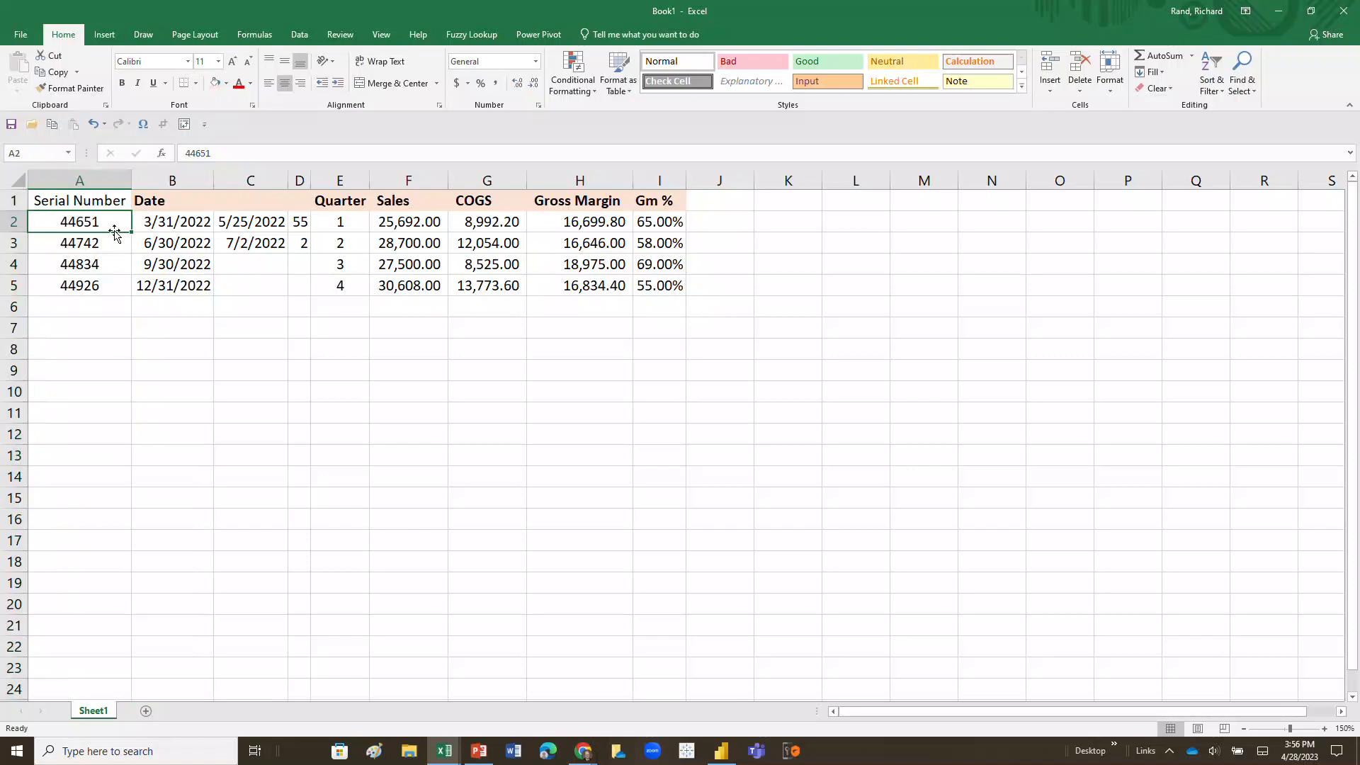
# Step: Replace the date in B2 with 1/2/1900 and clear the date difference formula in D2
pyautogui.click(157, 221)
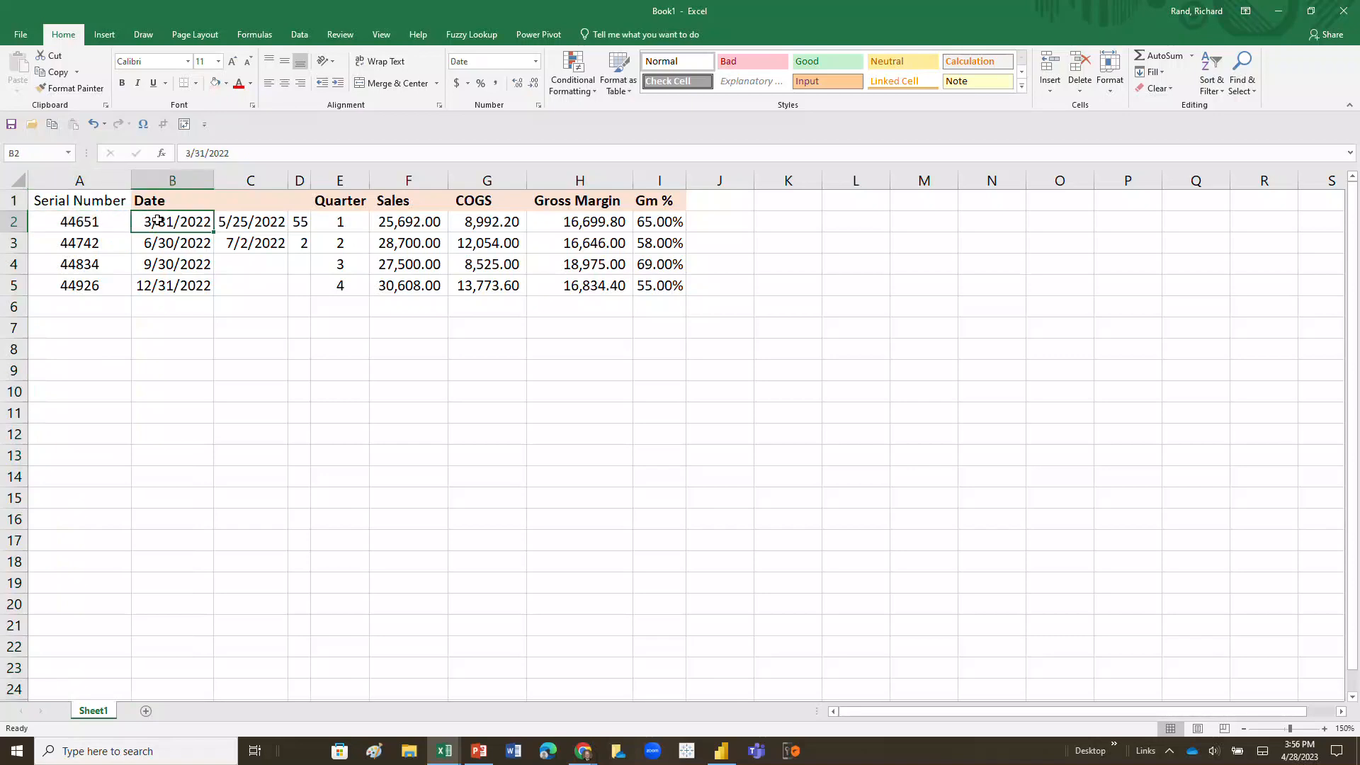
pyautogui.write('1')
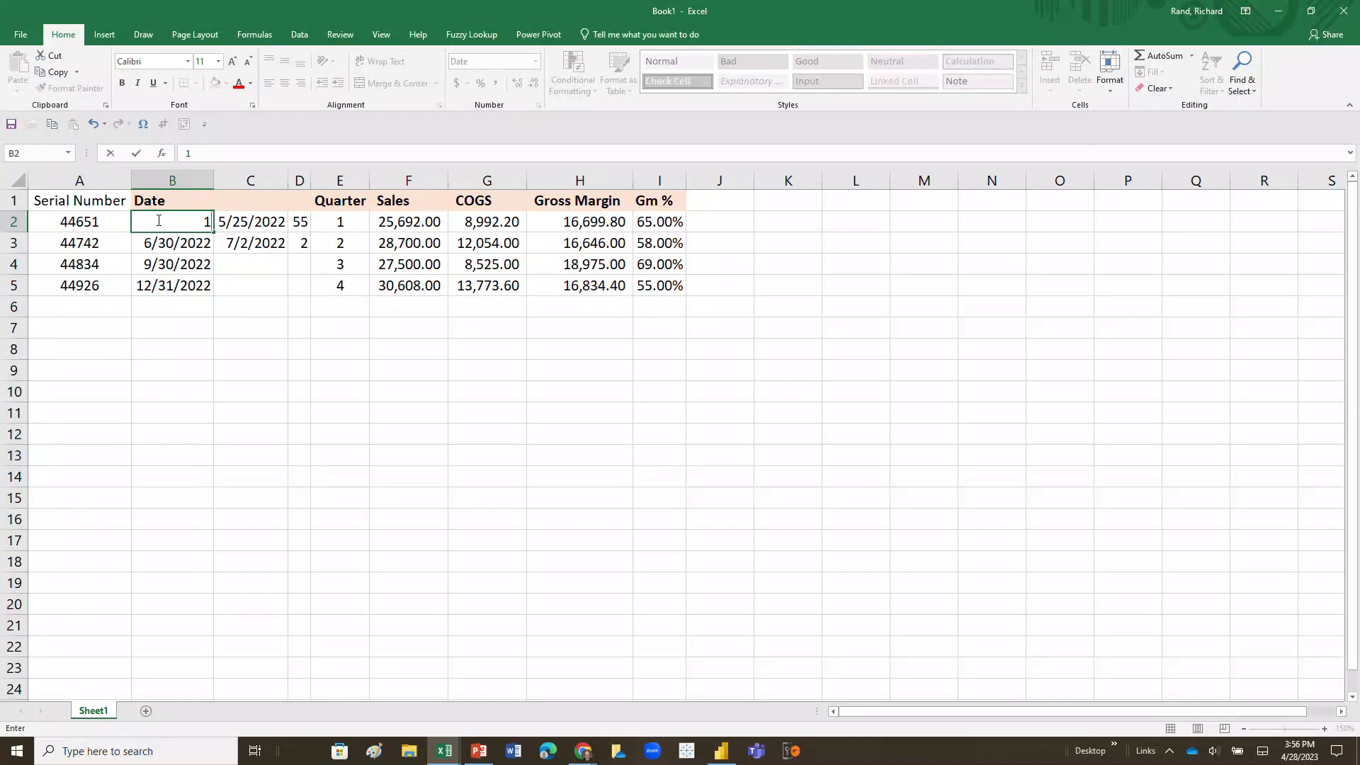
pyautogui.write('/2/1')
pyautogui.write('900')
pyautogui.press('Return')
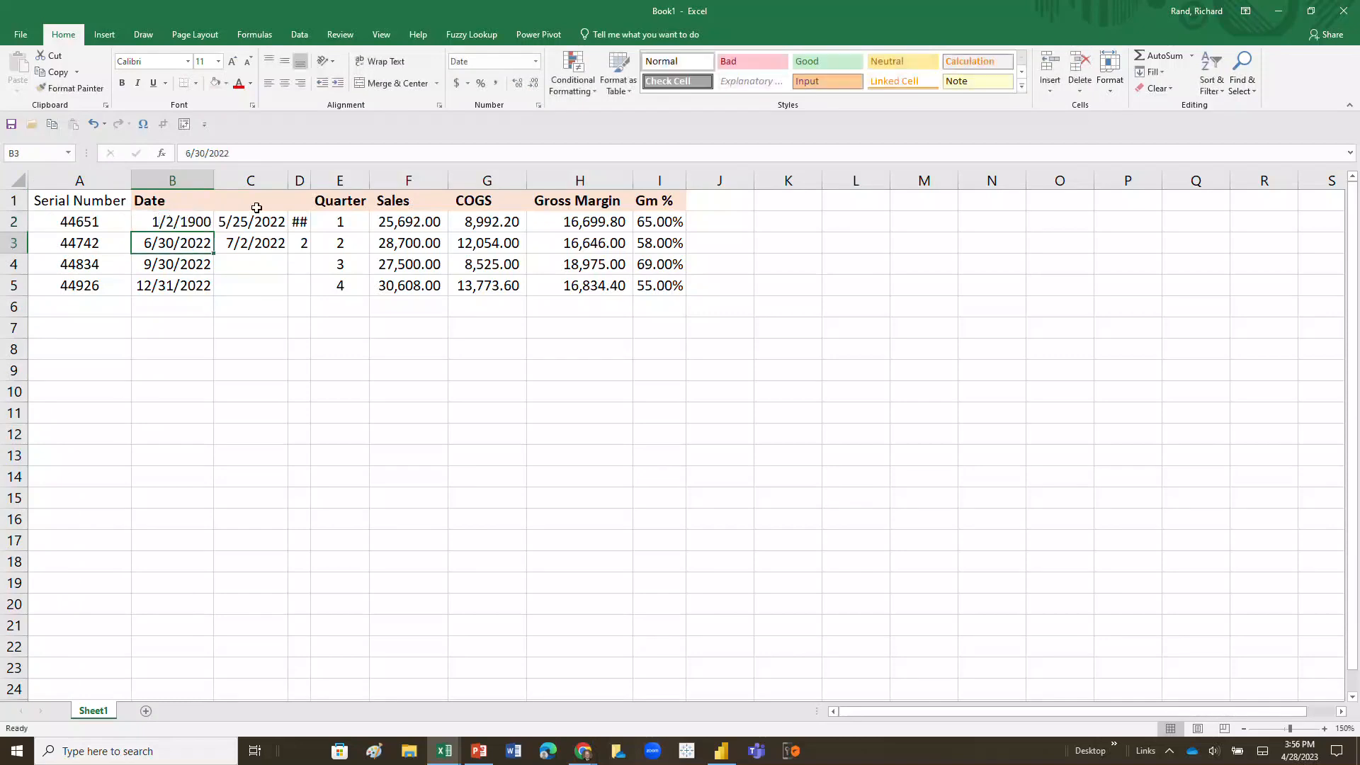
pyautogui.click(300, 221)
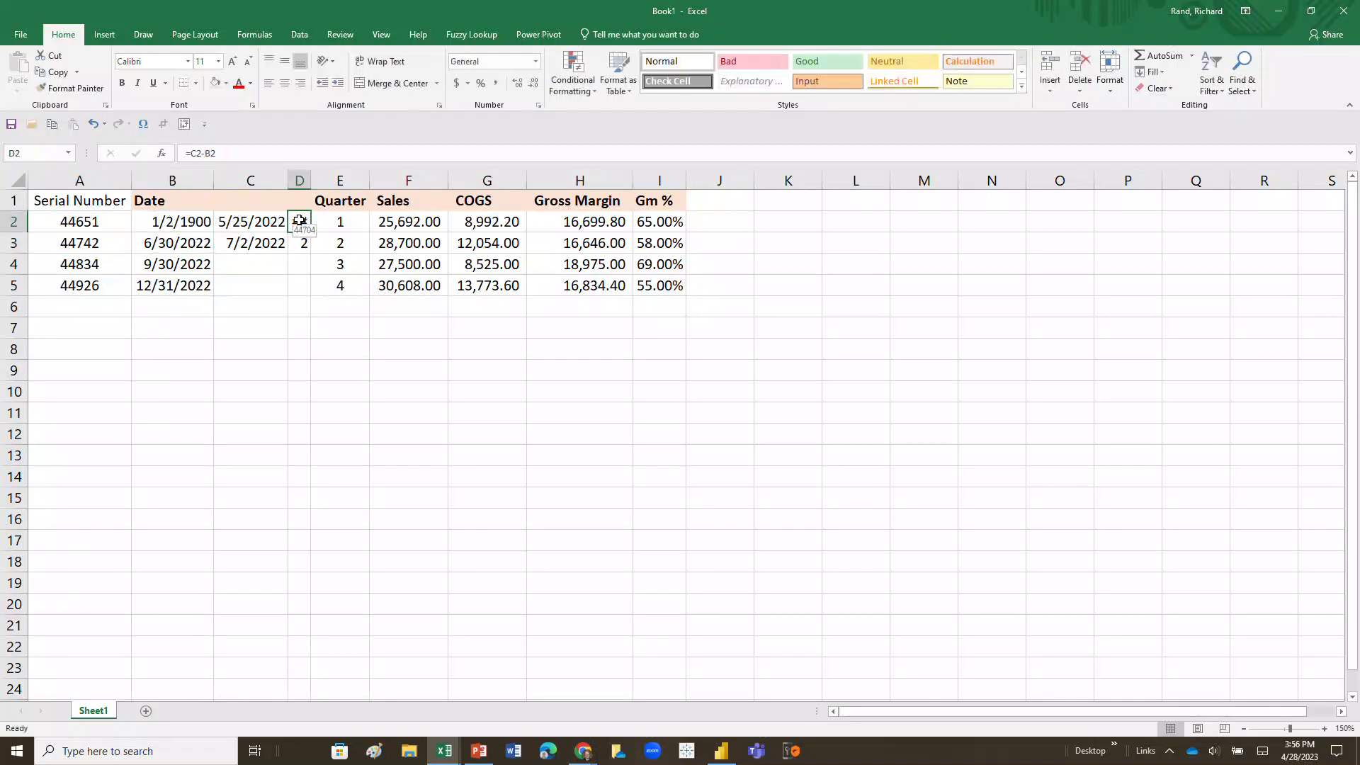
pyautogui.press('Delete')
# Step: Enter the date 1/2/1900 in A2 and format the cell as Number
pyautogui.click(89, 222)
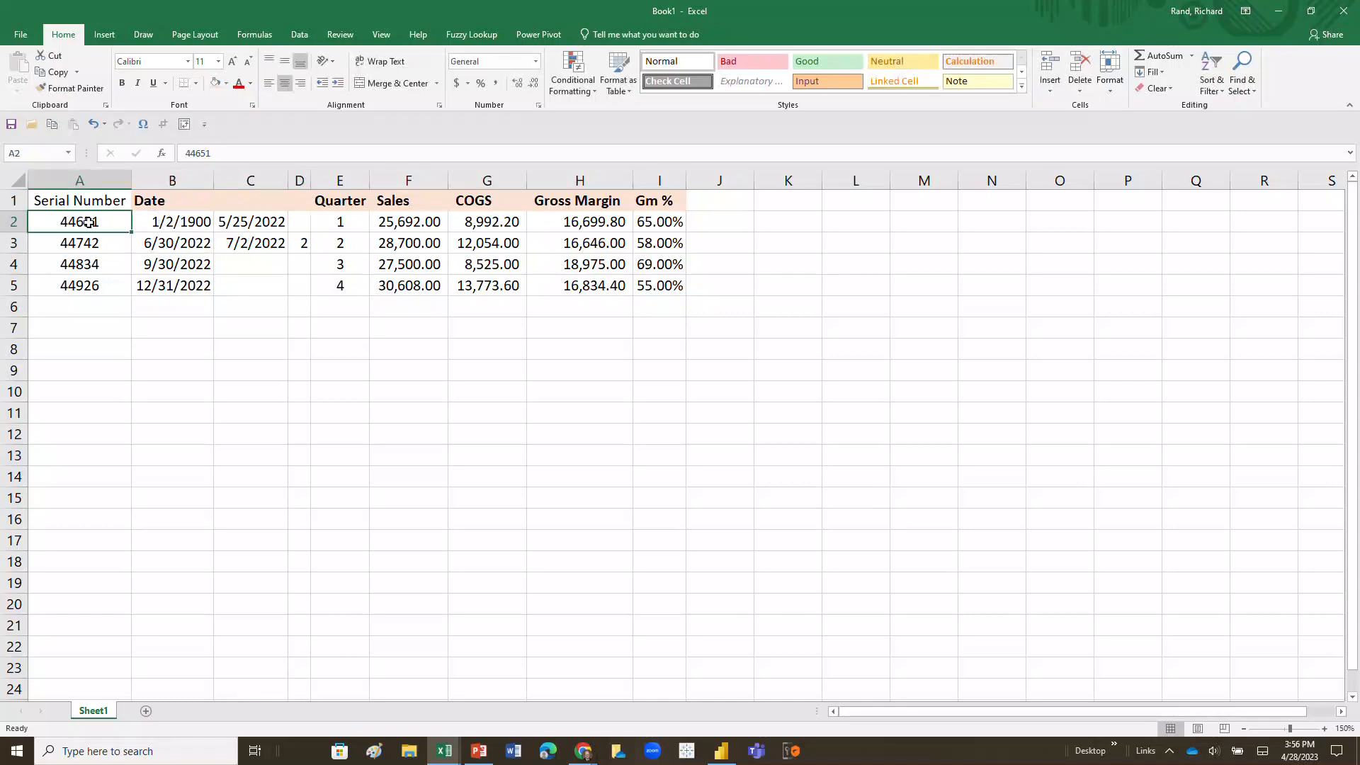
pyautogui.write('1/2/19')
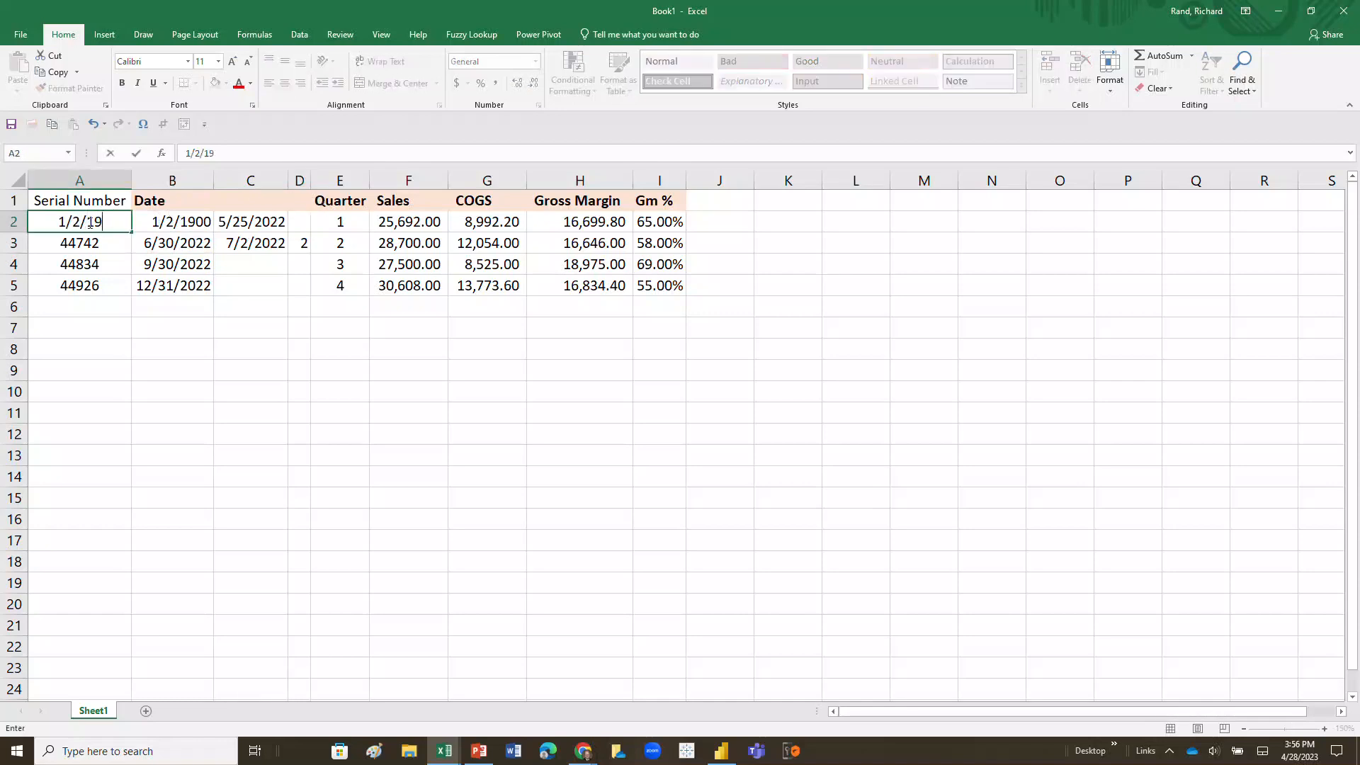
pyautogui.write('00')
pyautogui.press('Return')
pyautogui.click(88, 221)
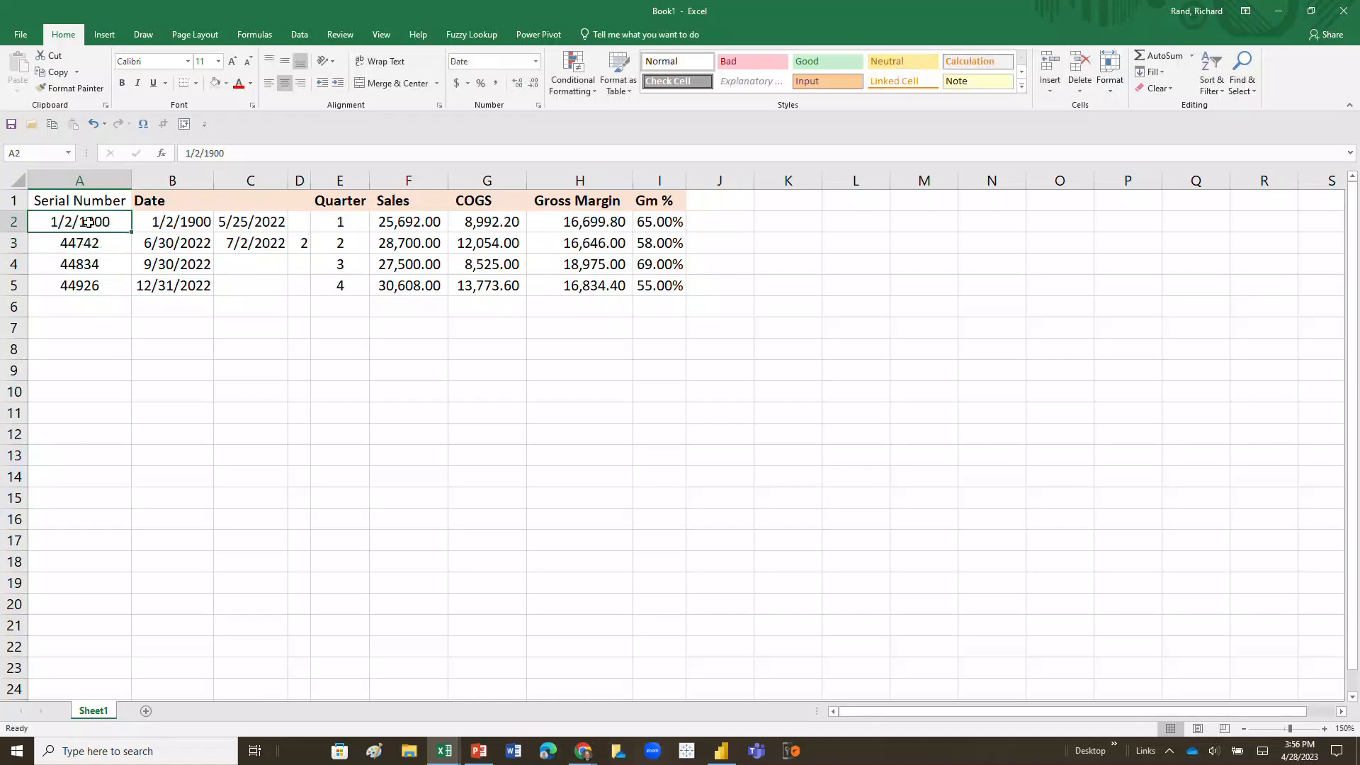
pyautogui.click(537, 64)
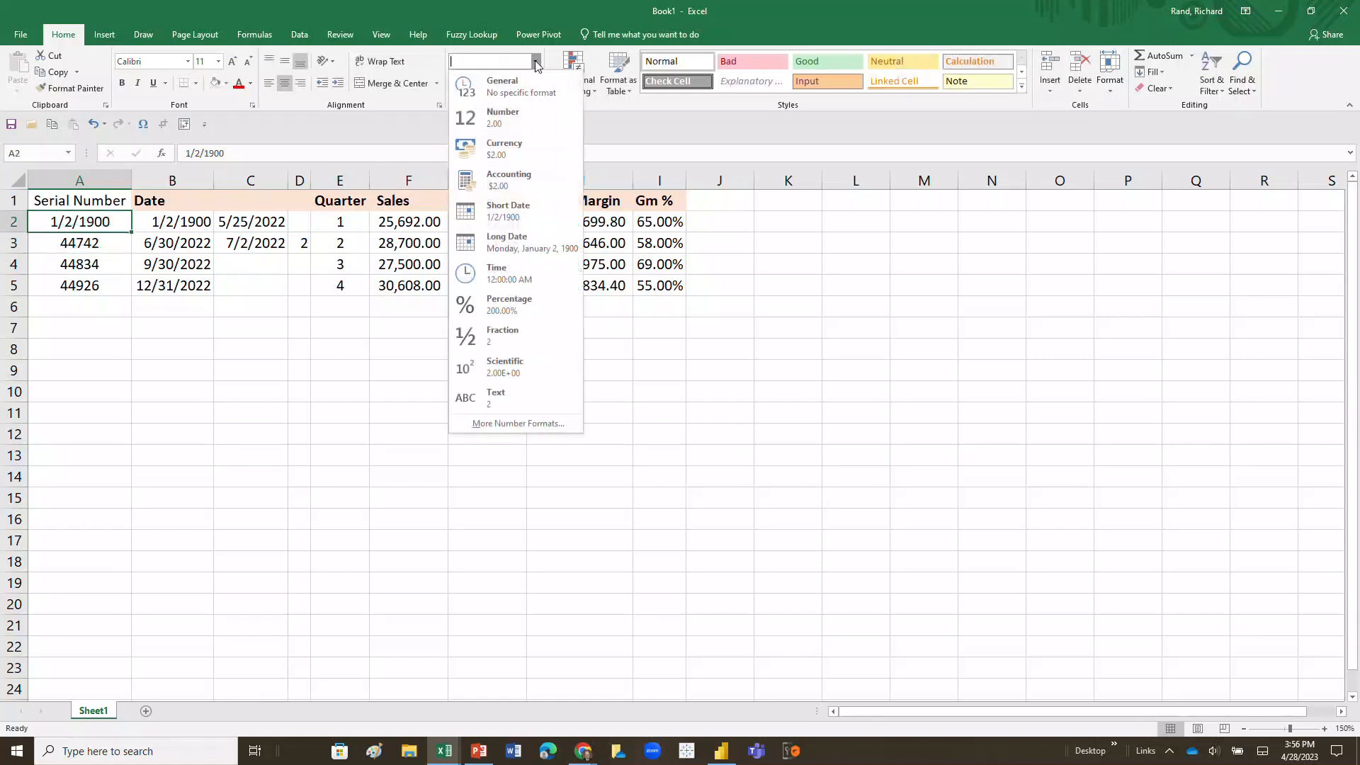
pyautogui.click(471, 112)
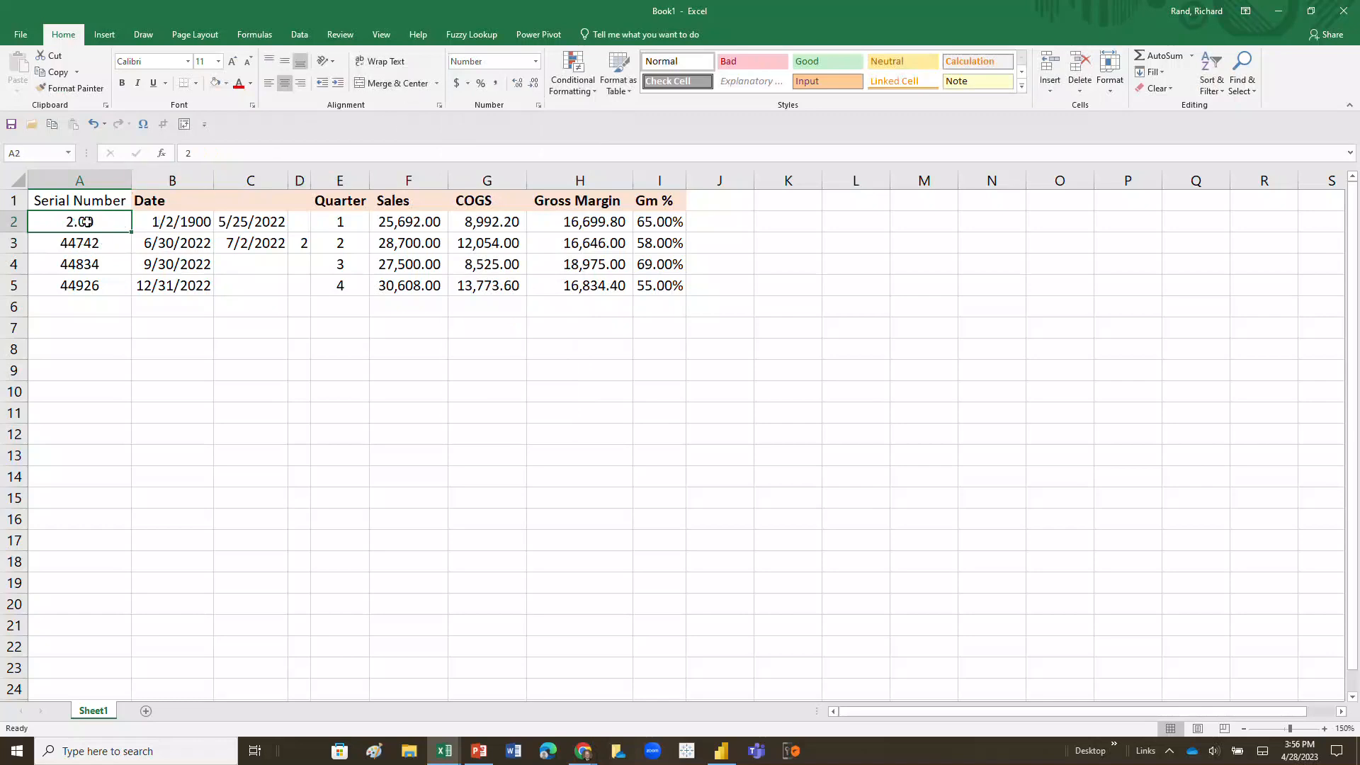
# Step: Replace the value in A2 with the date 1/3/1900
pyautogui.write('1/3/')
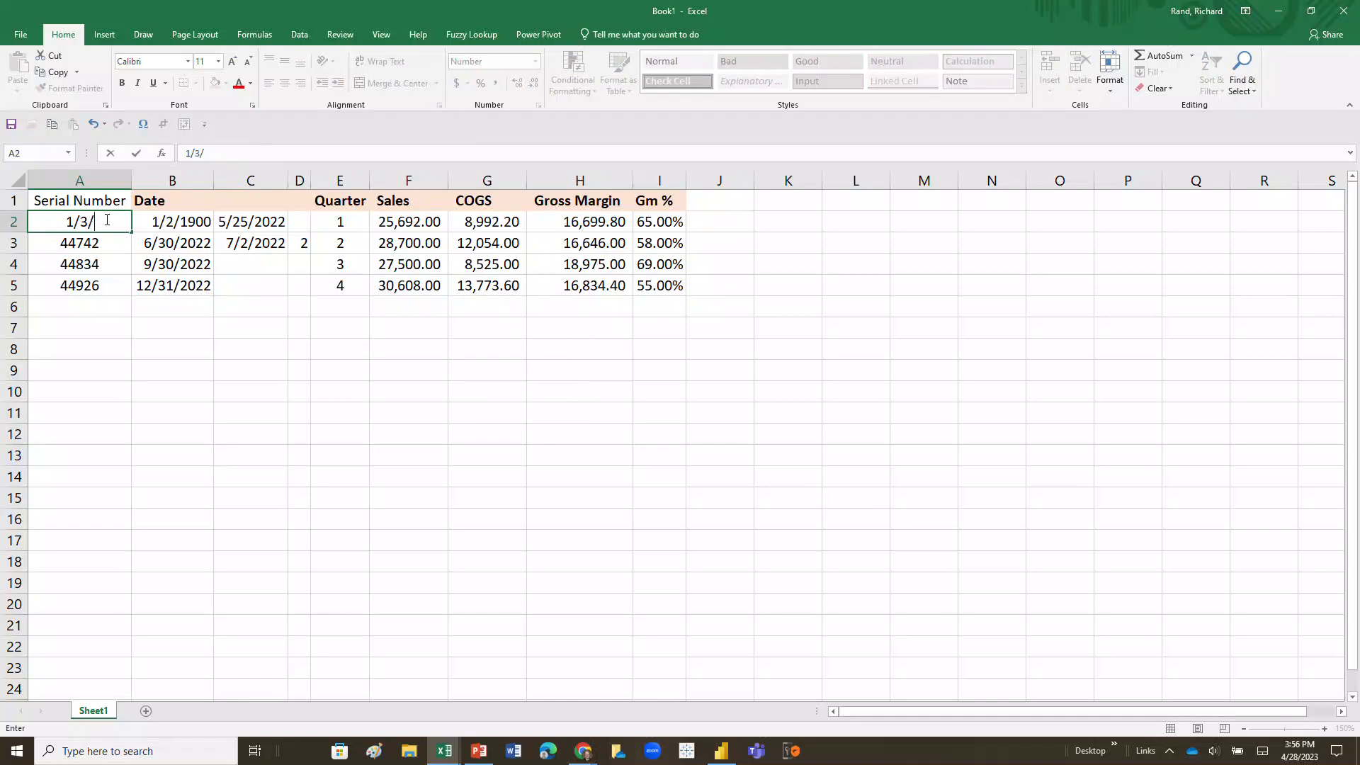
pyautogui.write('1900')
pyautogui.press('Return')
# Step: Enter the date 1/1/1901 in A2 and clear the cell's contents
pyautogui.click(105, 220)
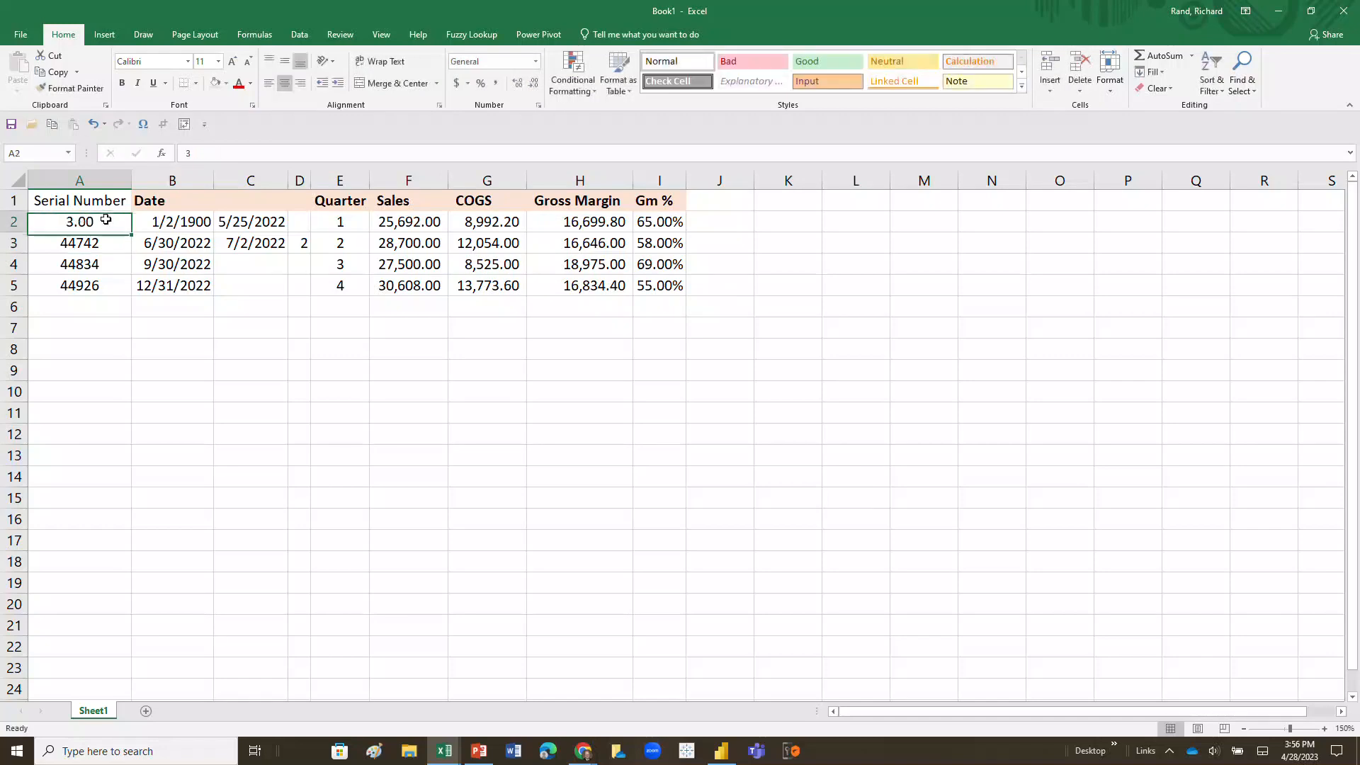
pyautogui.write('1/1')
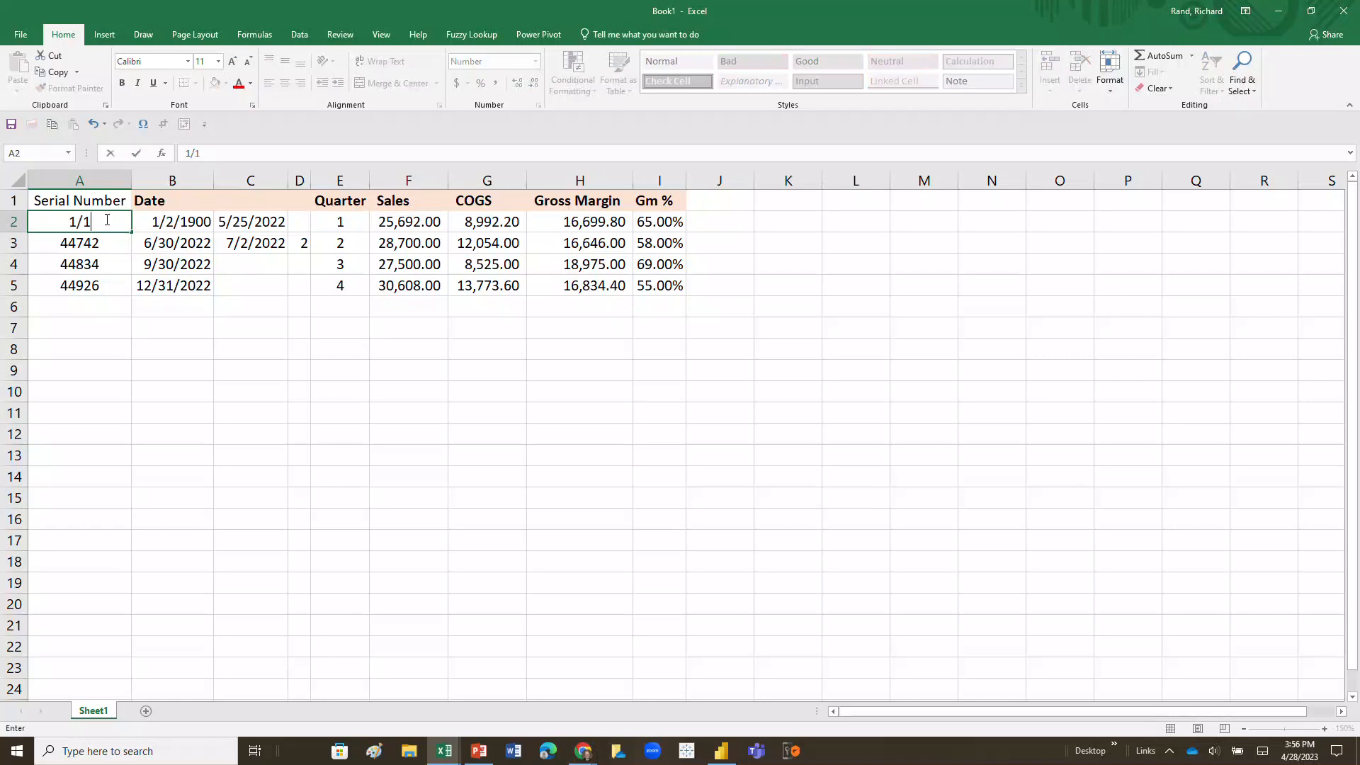
pyautogui.write('/1900')
pyautogui.press('Return')
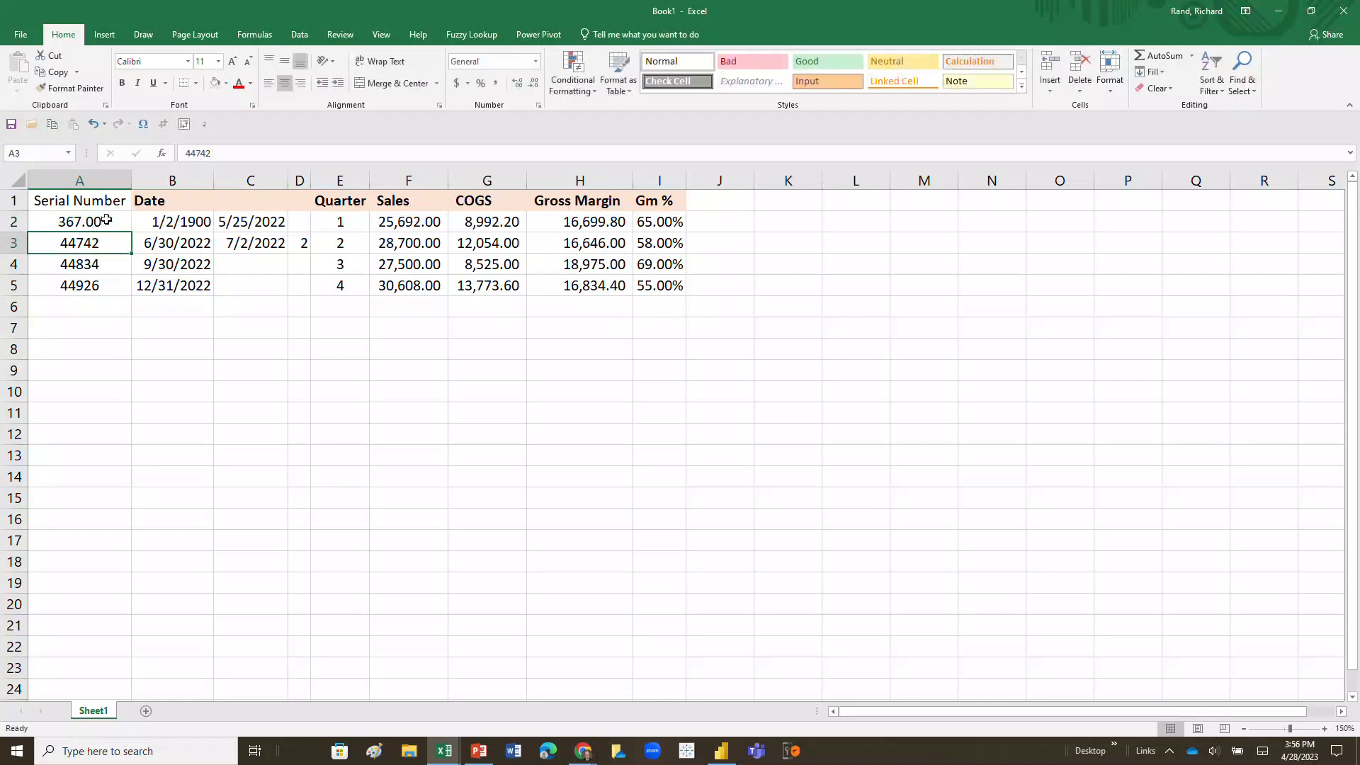
pyautogui.click(106, 220)
pyautogui.press('Delete')
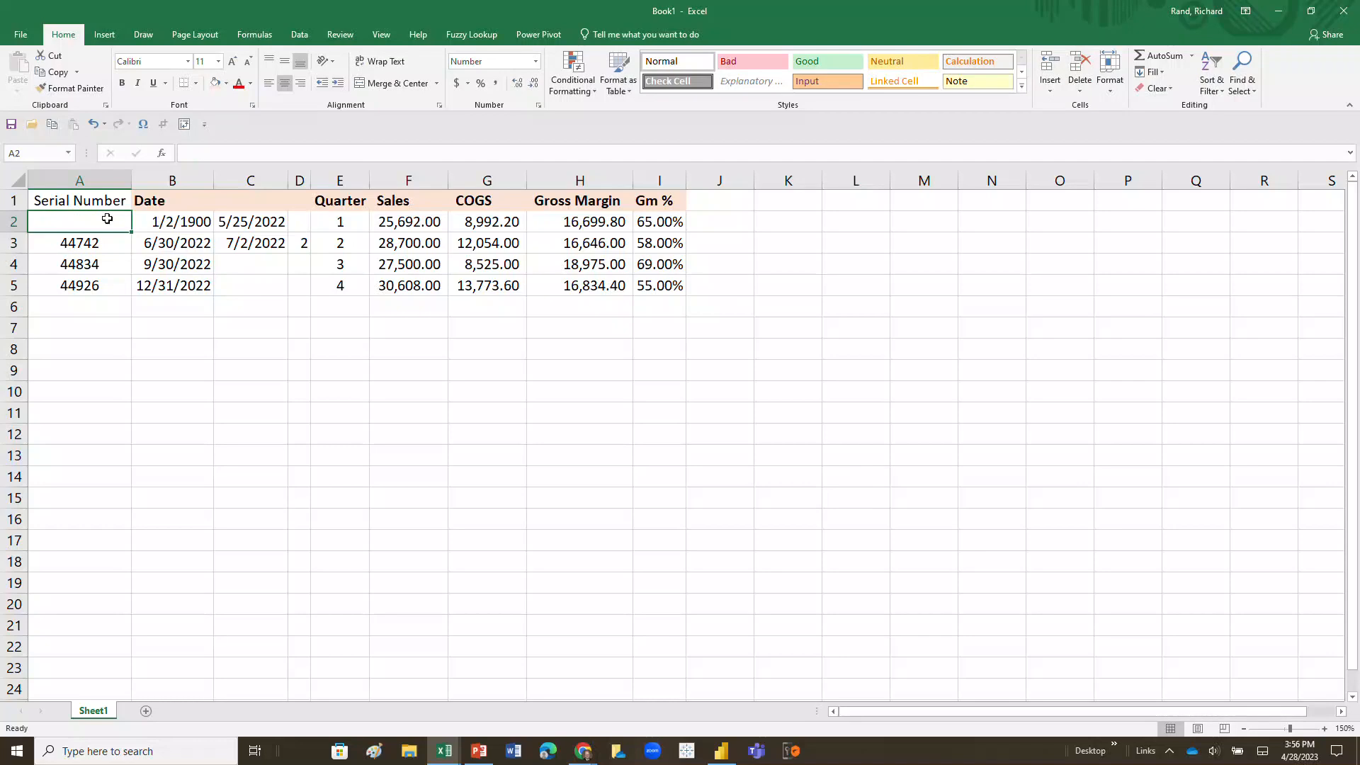
# Step: Set the first quarter's date in B2 back to 3/31/2022
pyautogui.click(151, 220)
pyautogui.write('3')
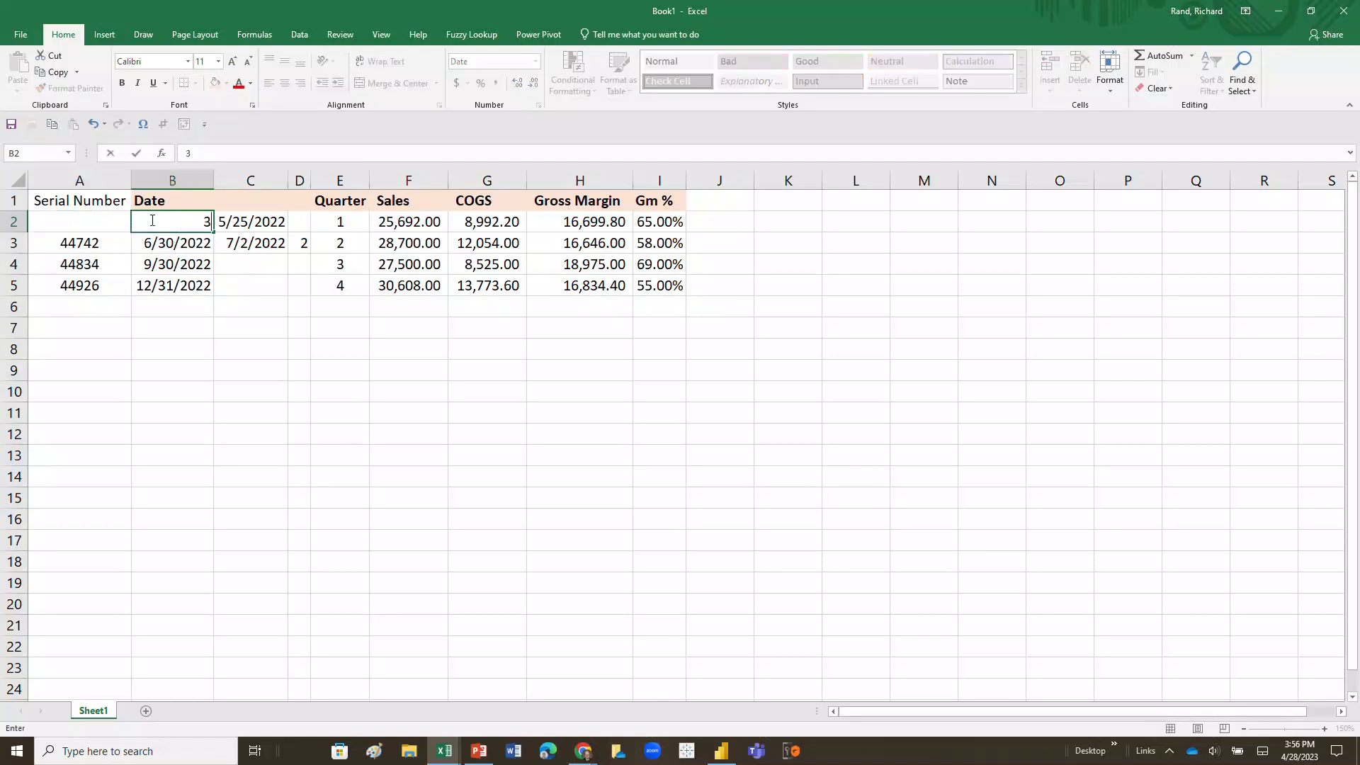
pyautogui.write('/31/2022')
pyautogui.press('Return')
pyautogui.press('Up')
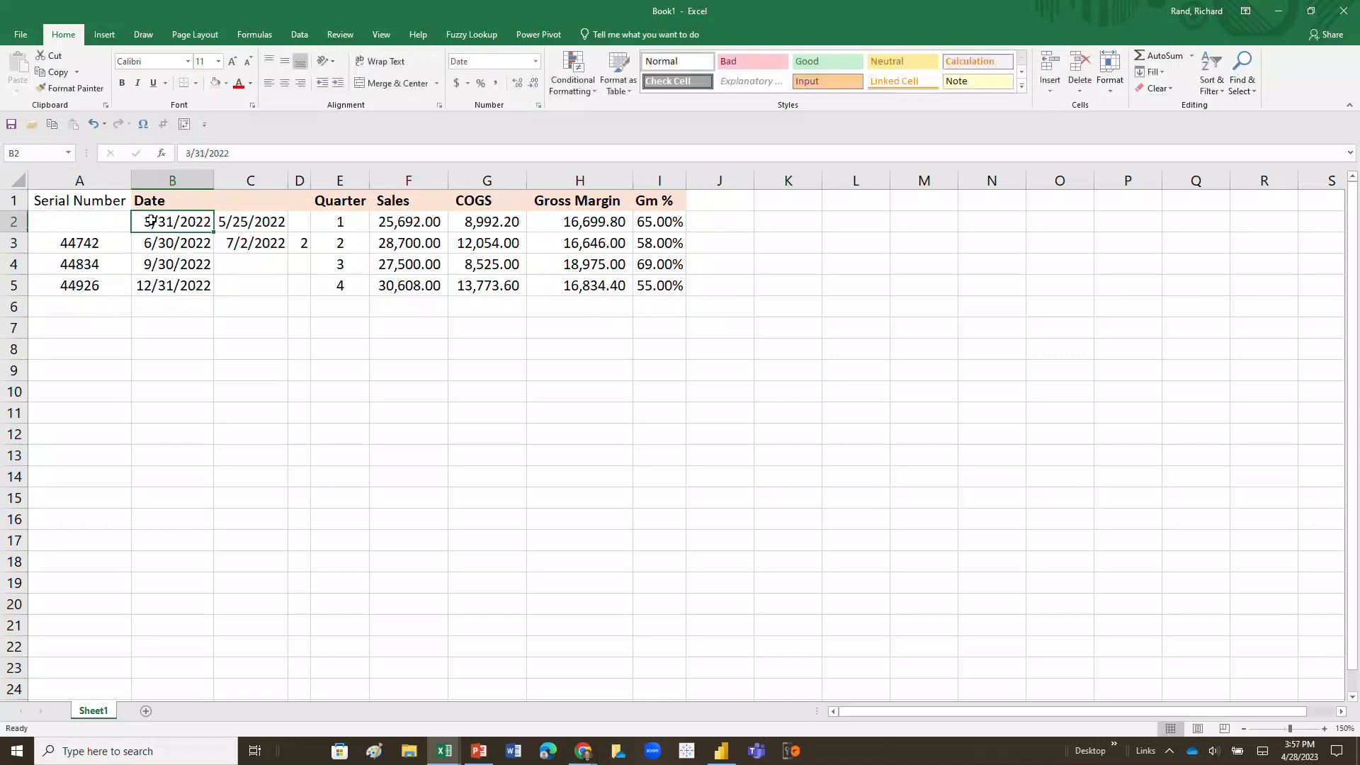
# Step: Link A2 to the first quarter's date with the formula =B2
pyautogui.press('Left')
pyautogui.write('=')
pyautogui.click(151, 221)
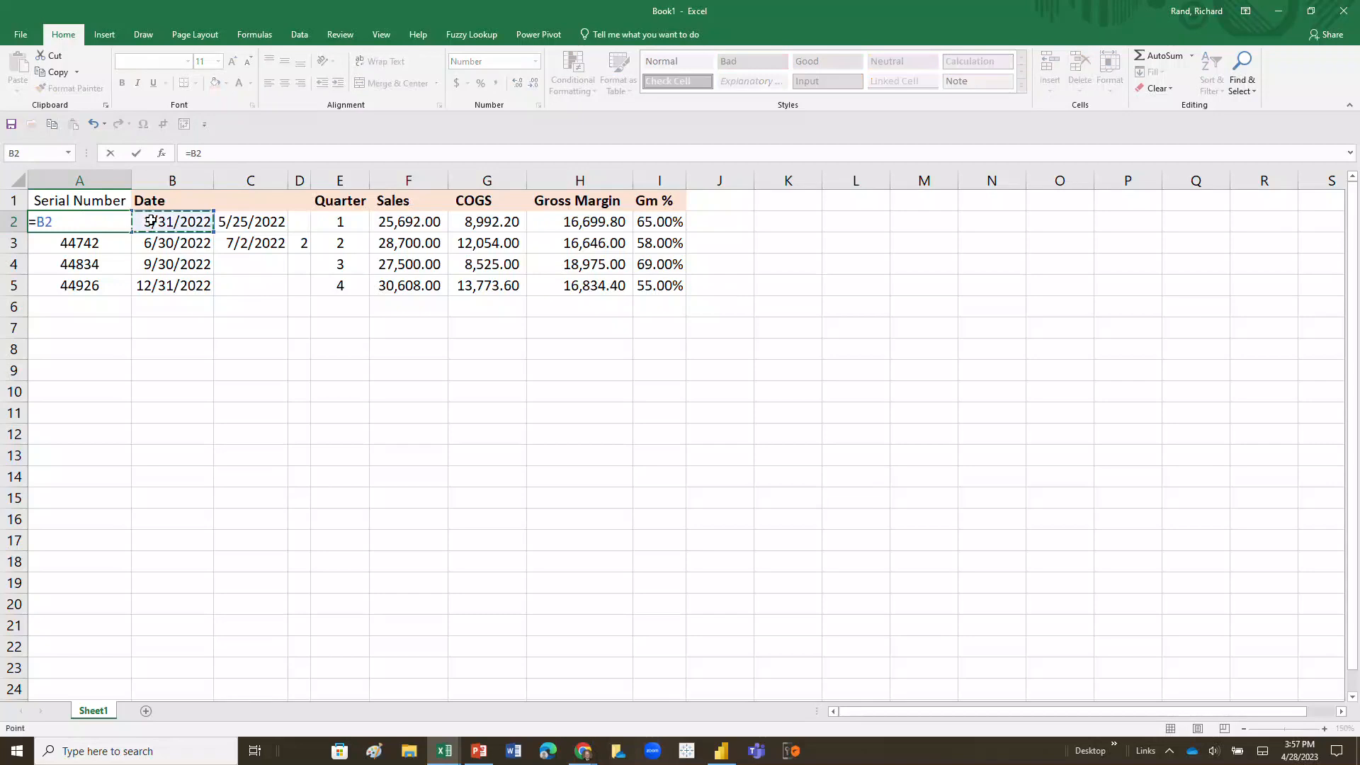
pyautogui.press('Return')
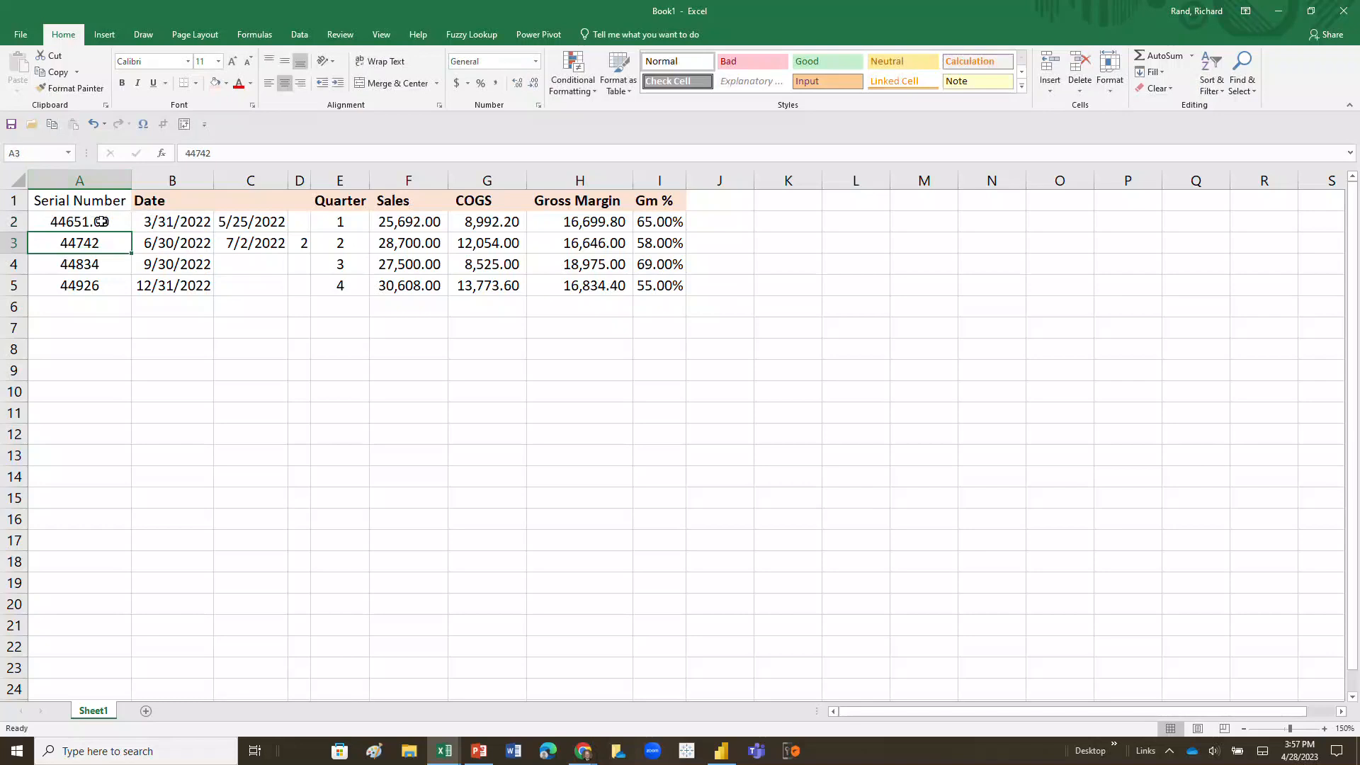
# Step: Remove both decimal places from the serial number in A2 and select column A
pyautogui.click(102, 222)
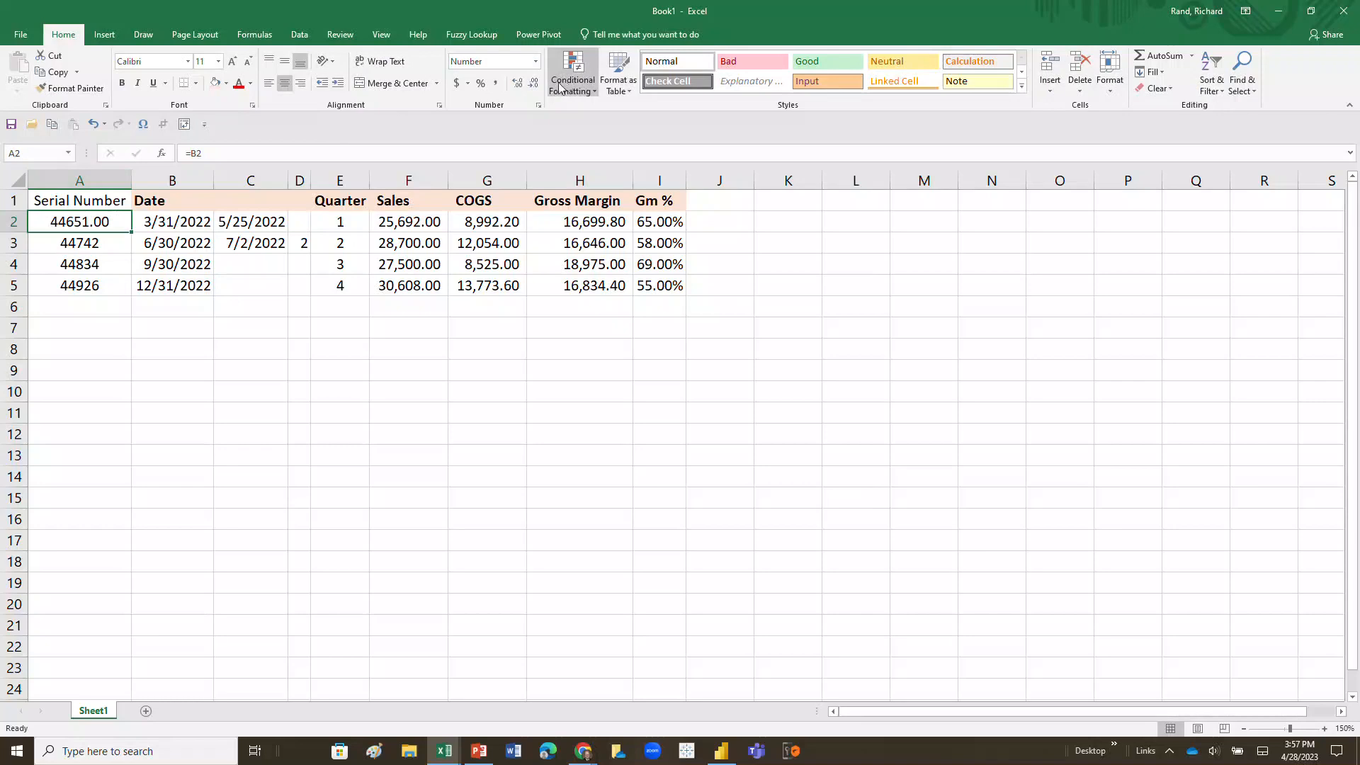
pyautogui.click(534, 83)
pyautogui.click(533, 83)
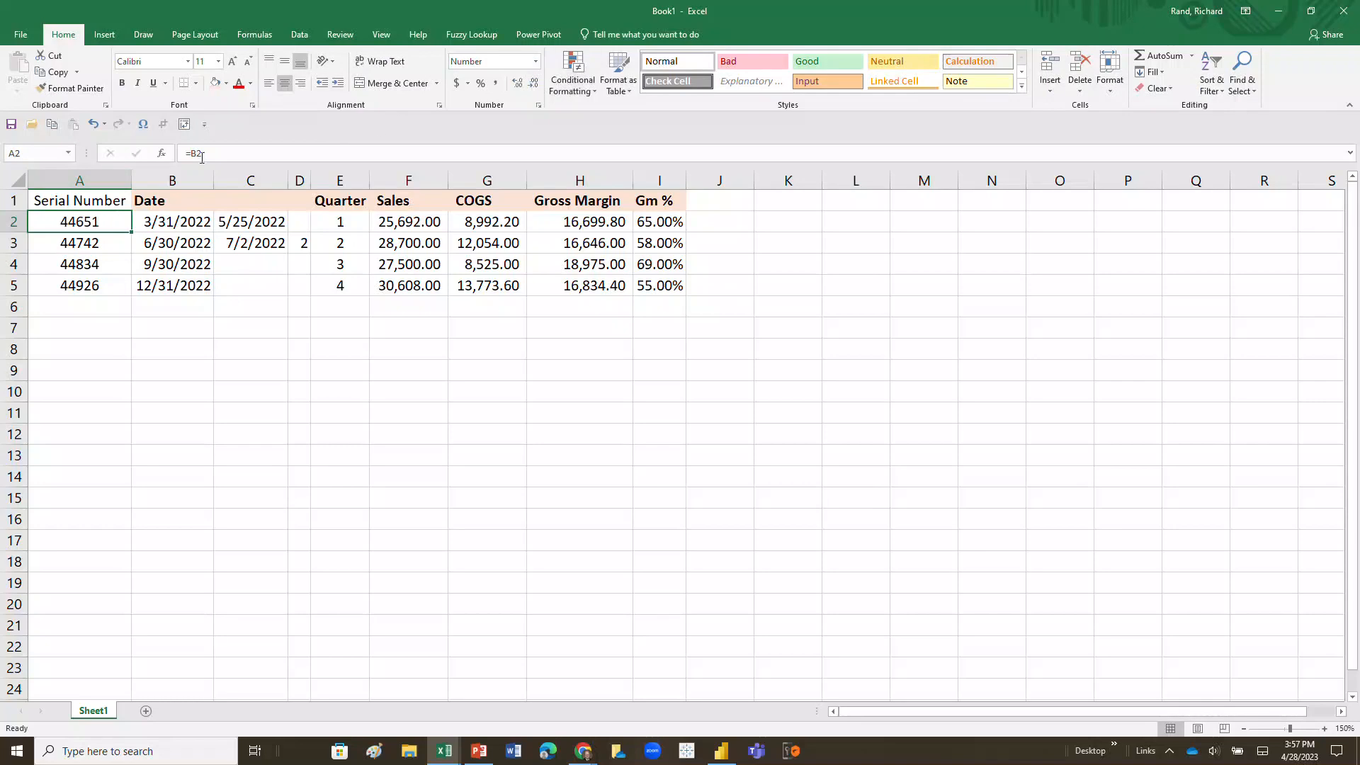
pyautogui.click(122, 180)
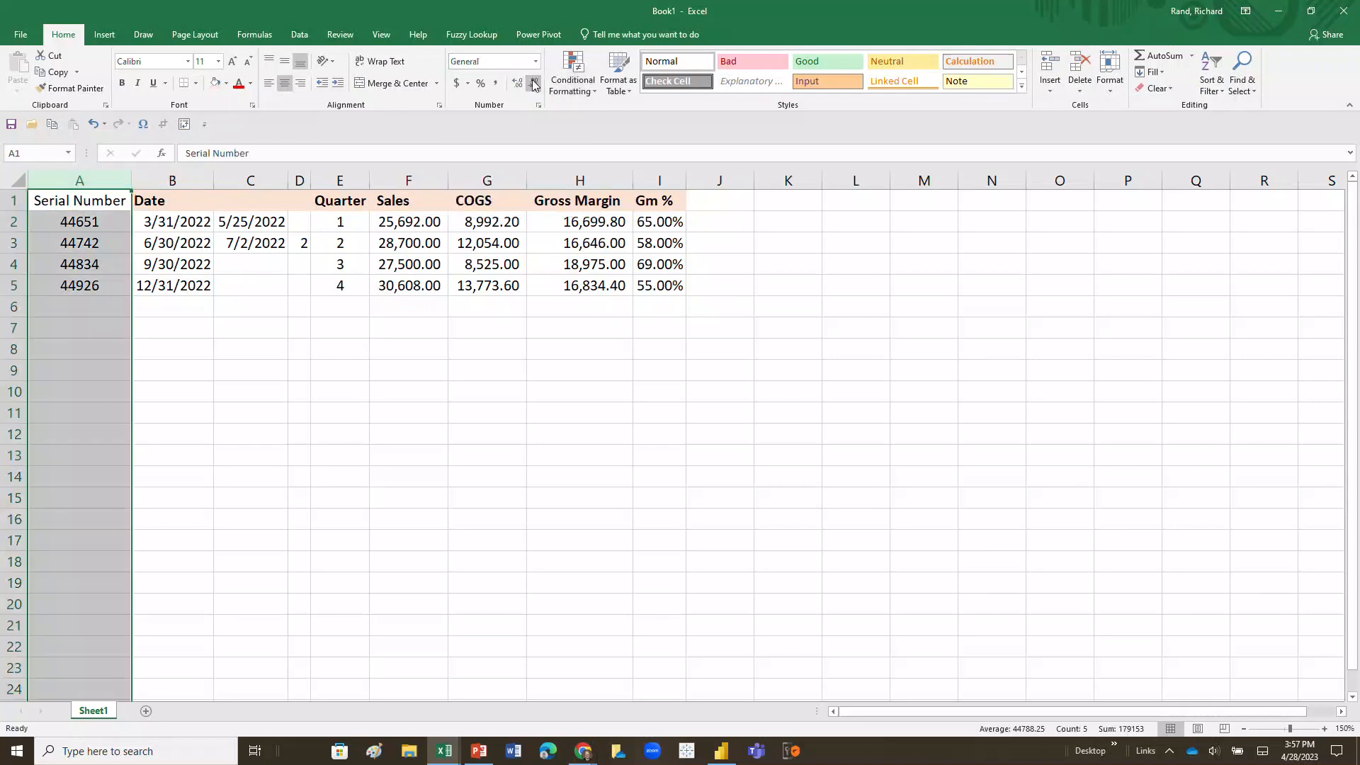
# Step: Insert a blank column between the quarterly dates and the 5/25/2022 column, and set its number format to General
pyautogui.click(77, 222)
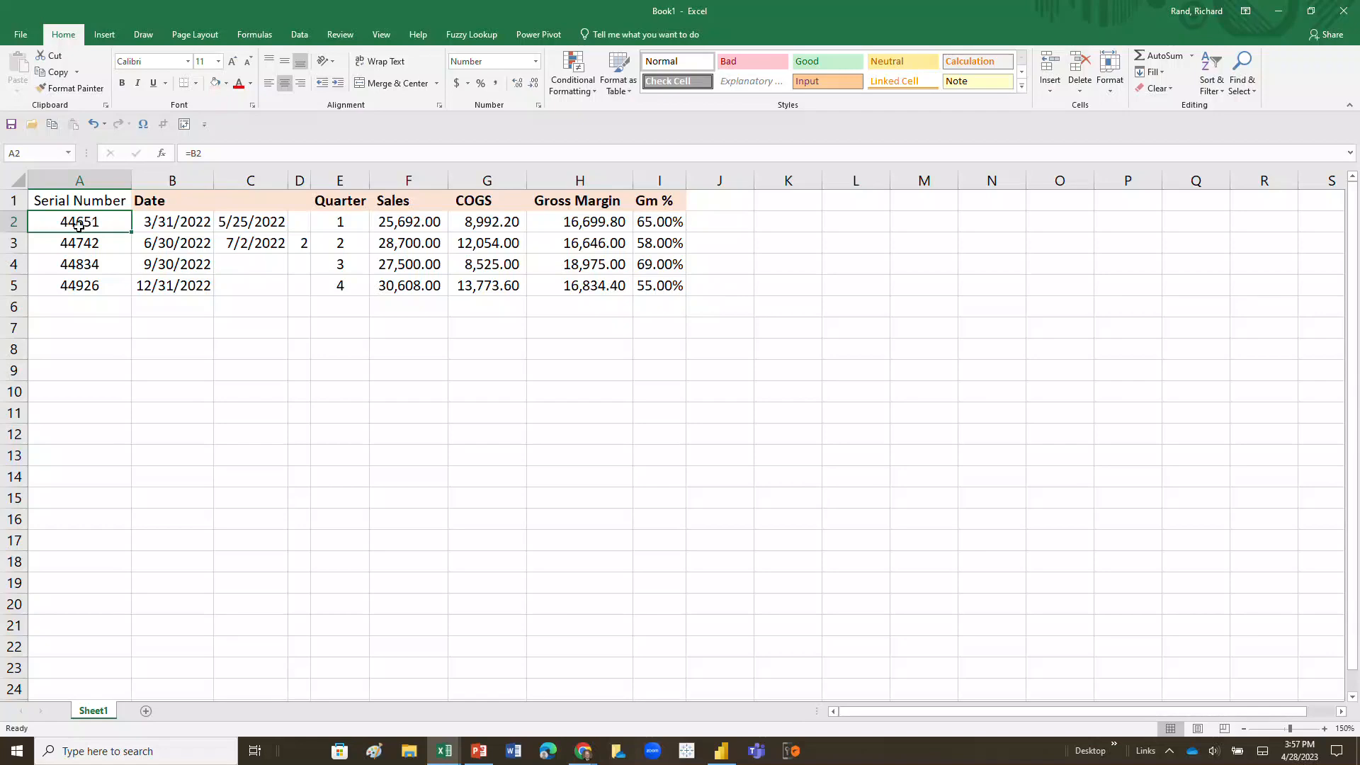
pyautogui.click(251, 181)
pyautogui.rightClick(252, 185)
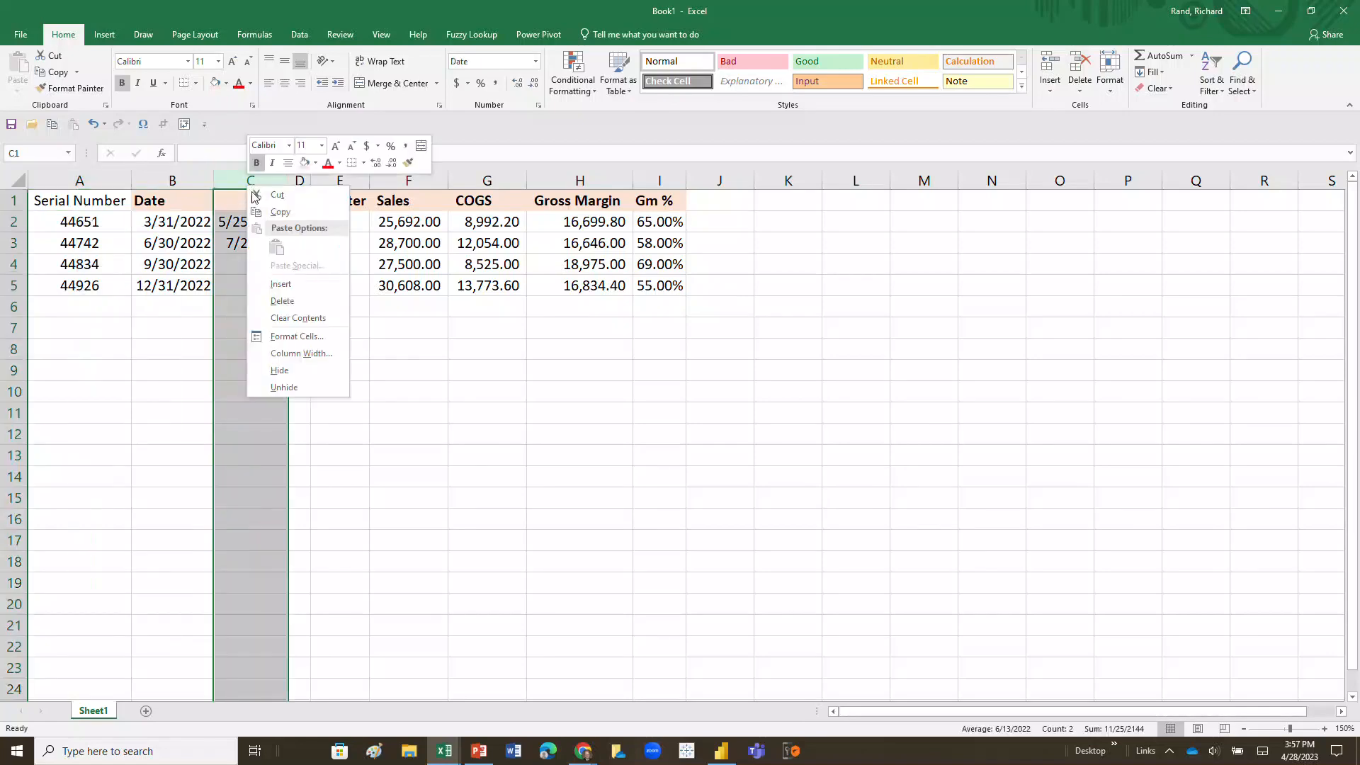
pyautogui.click(281, 284)
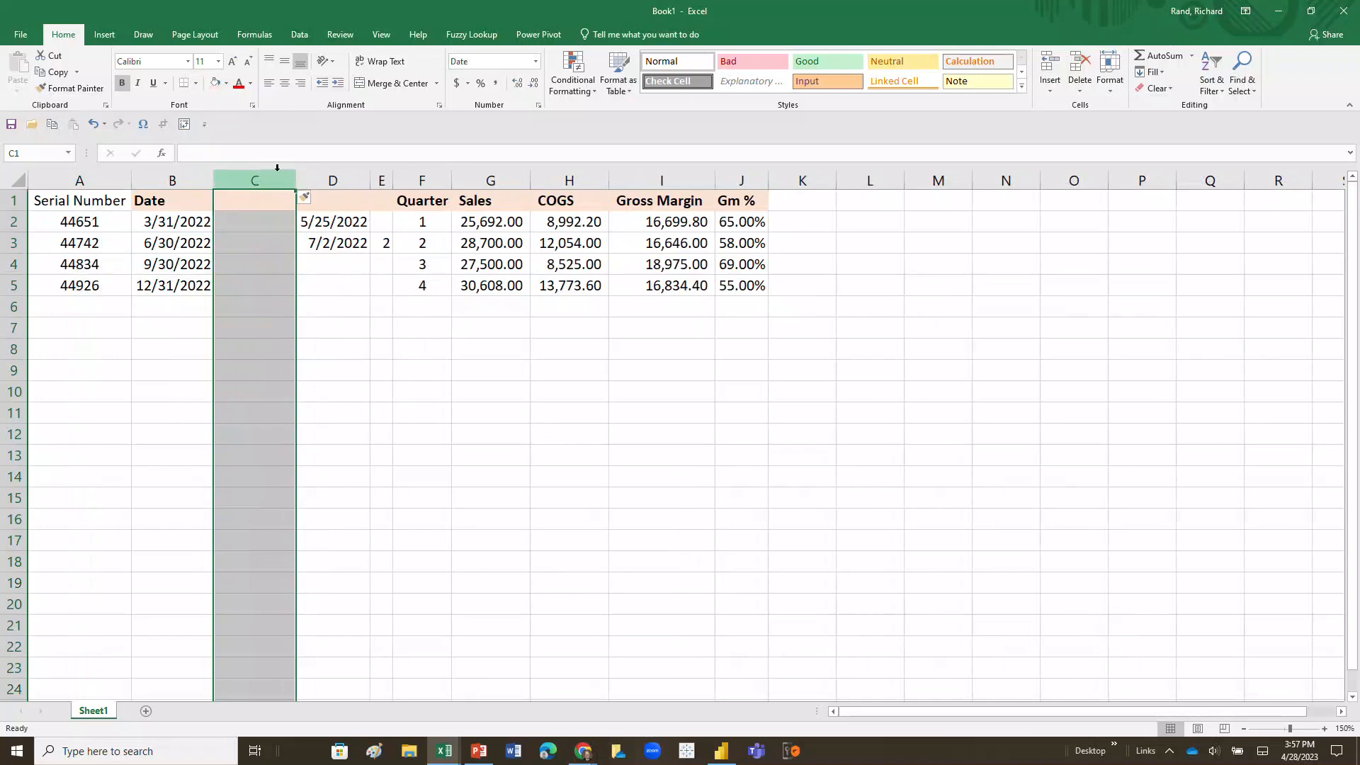
pyautogui.click(537, 62)
pyautogui.click(489, 77)
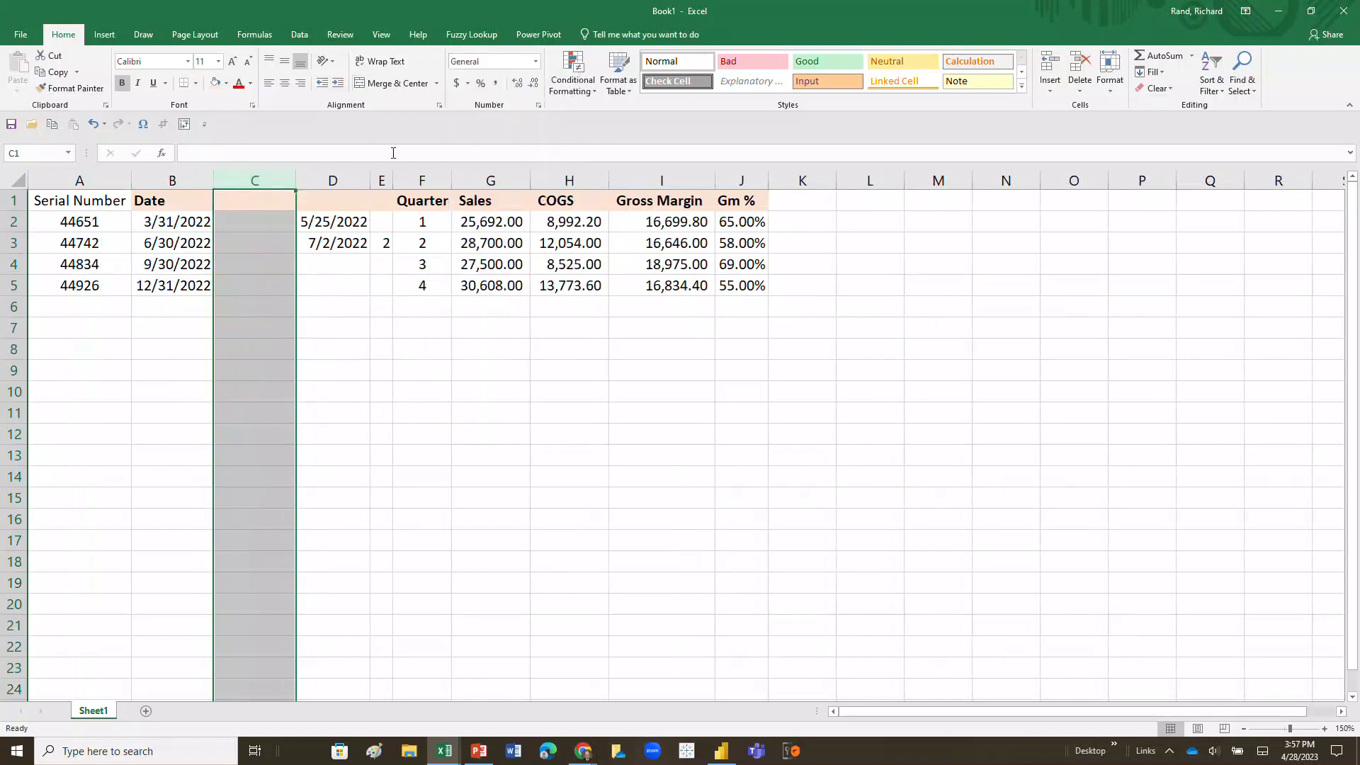
# Step: Link C2 to the 5/25/2022 date beside it with the formula =D2
pyautogui.click(260, 222)
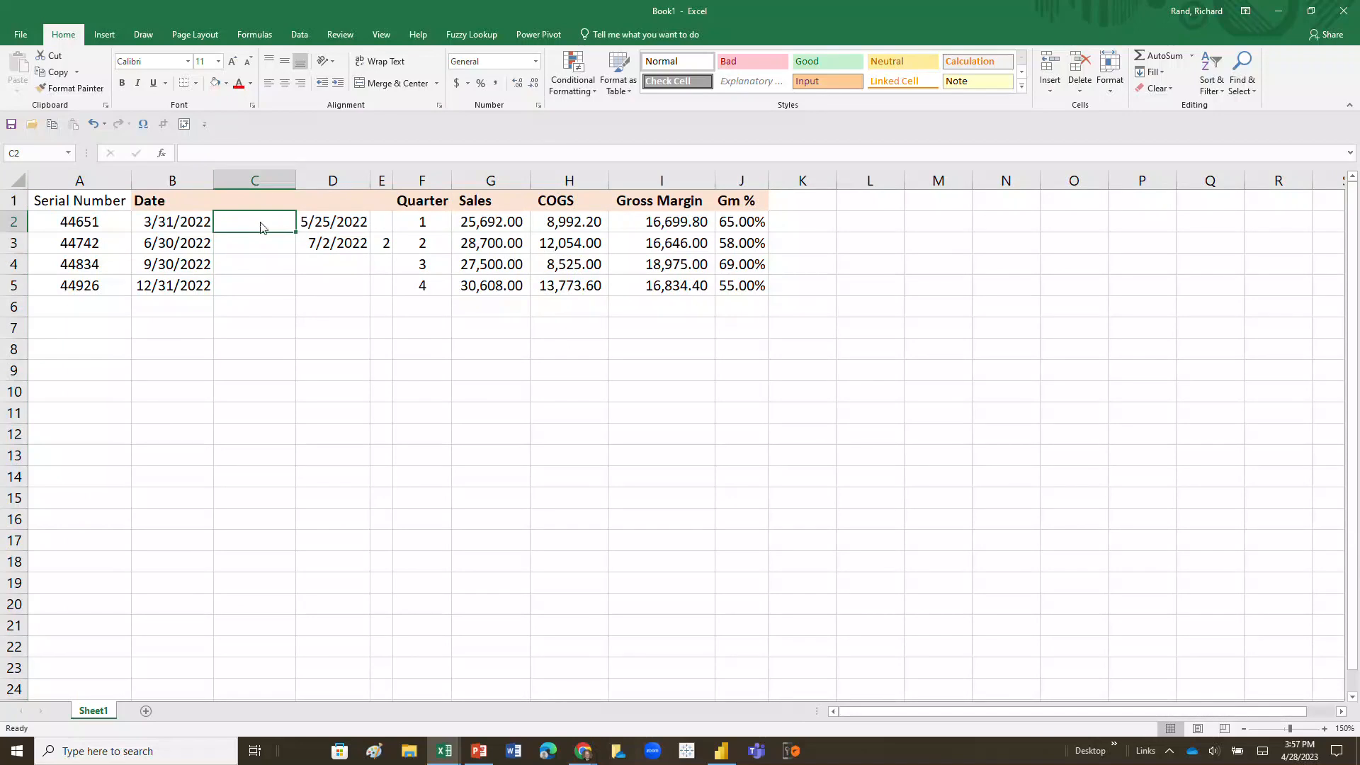
pyautogui.write('=')
pyautogui.press('Right')
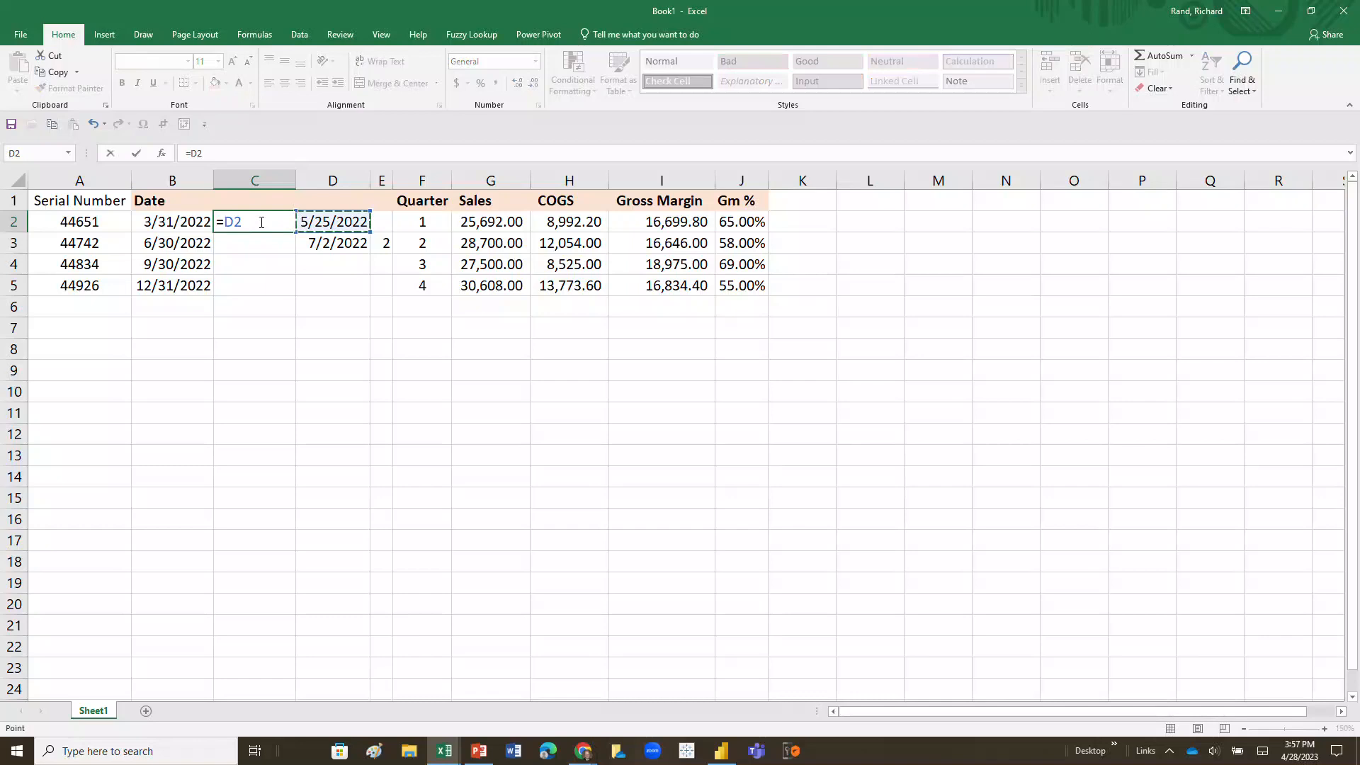
pyautogui.press('Return')
# Step: Apply the Number format to C2 and to the whole of column C
pyautogui.click(260, 222)
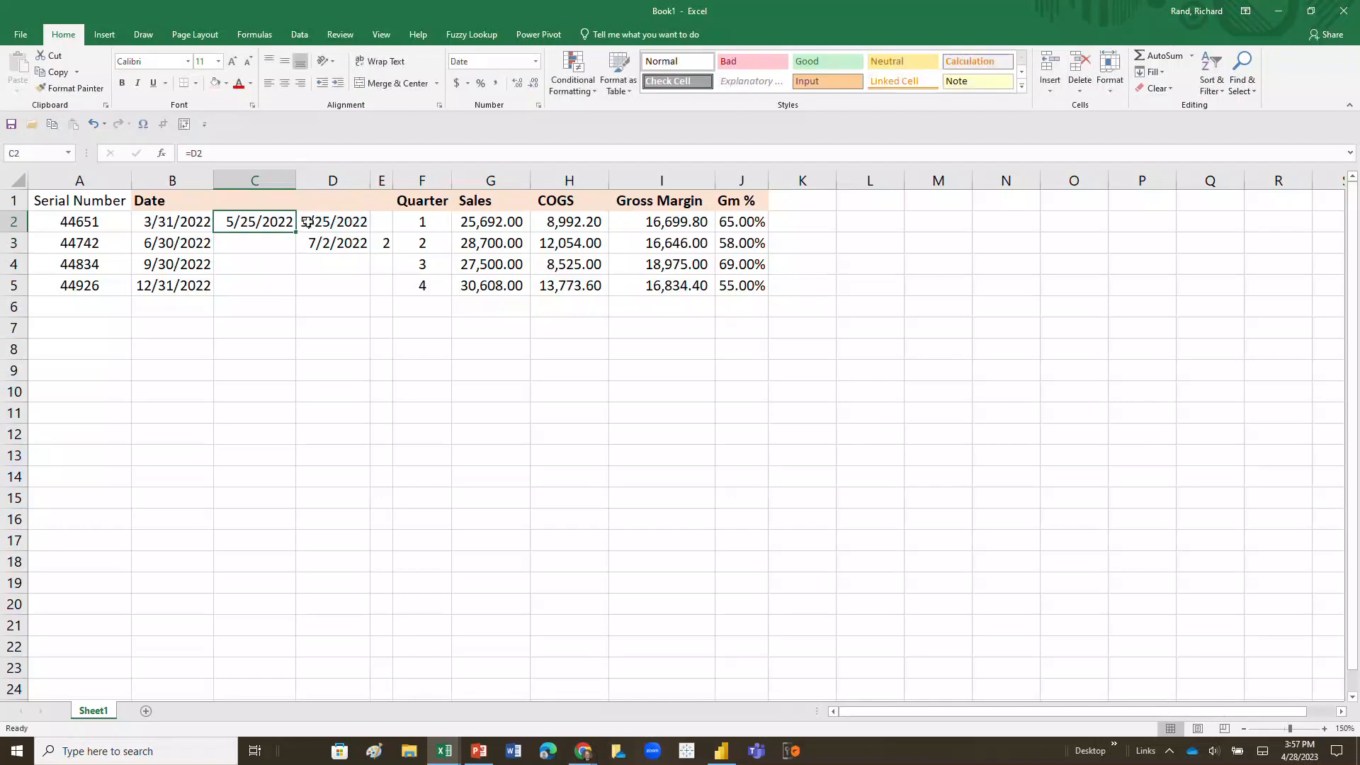
pyautogui.click(535, 67)
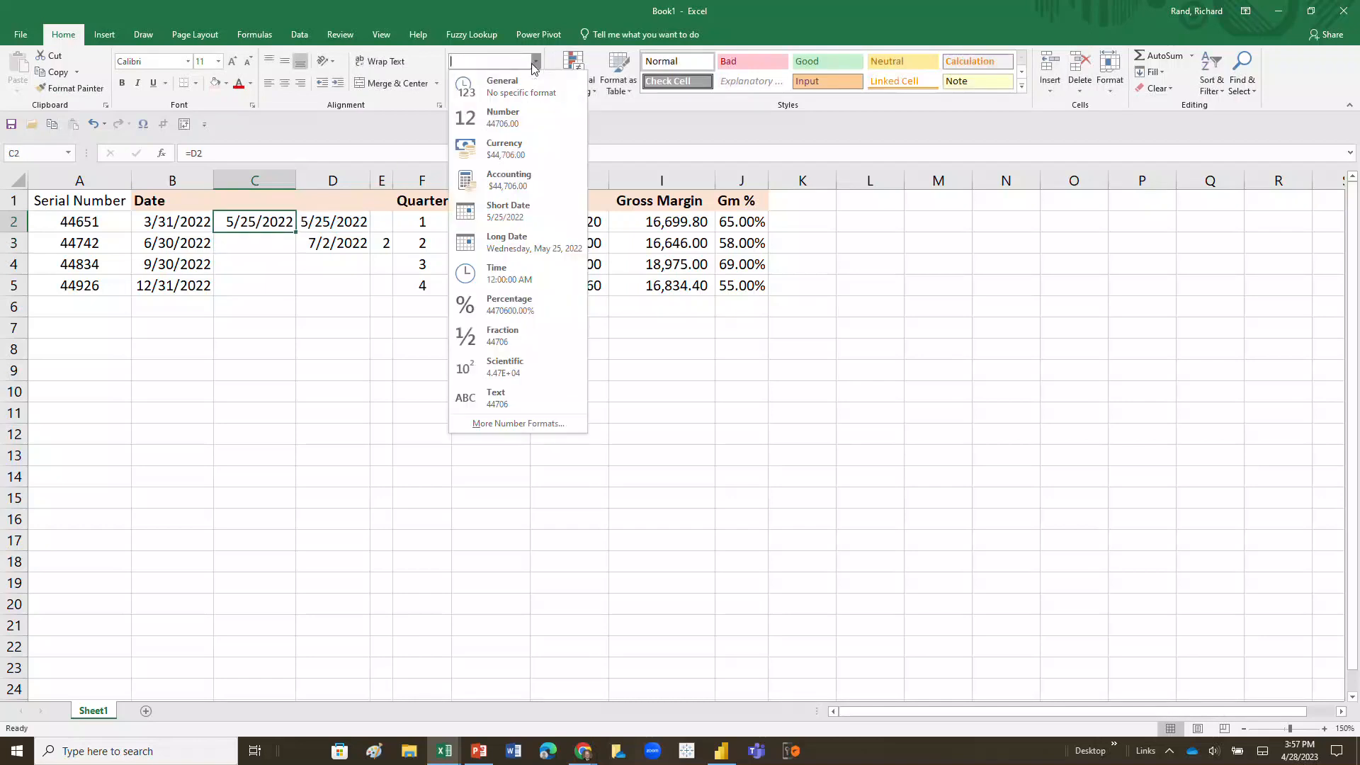
pyautogui.click(501, 110)
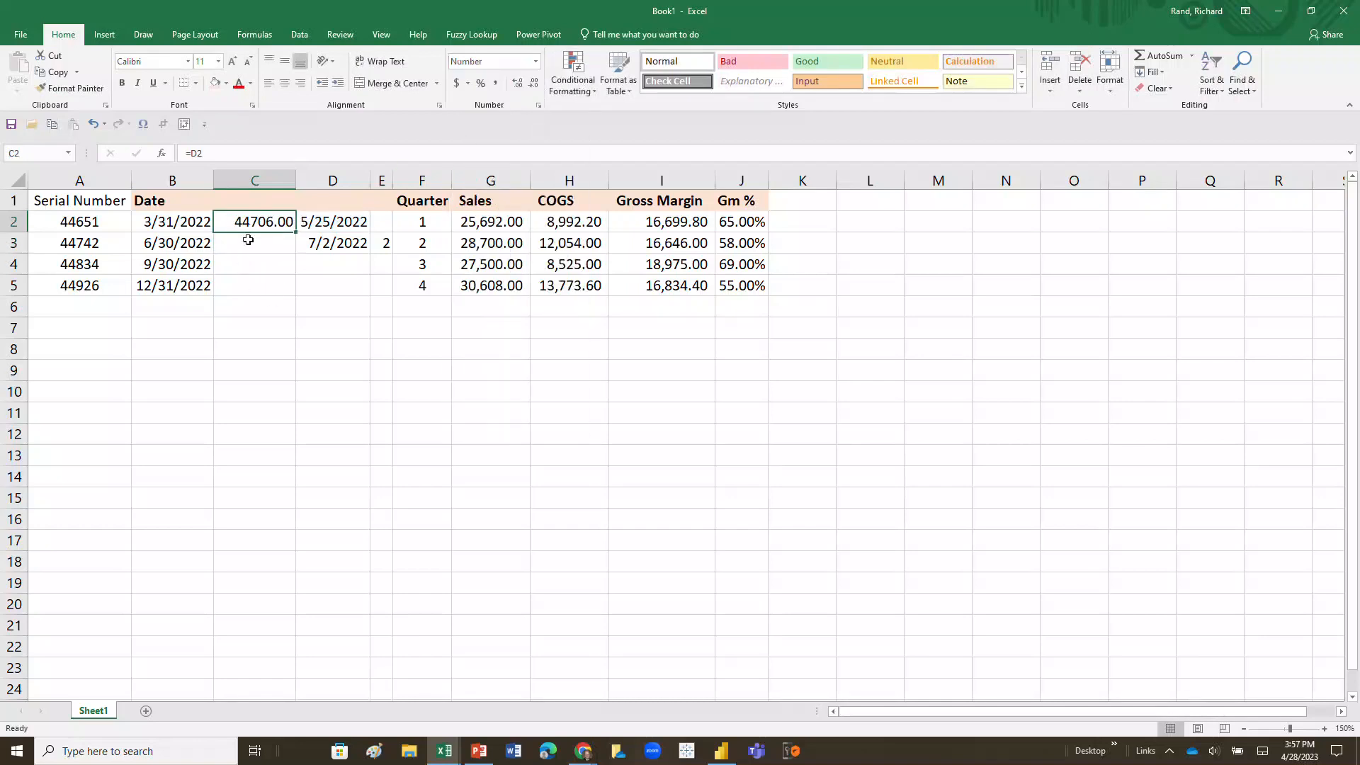
pyautogui.click(254, 181)
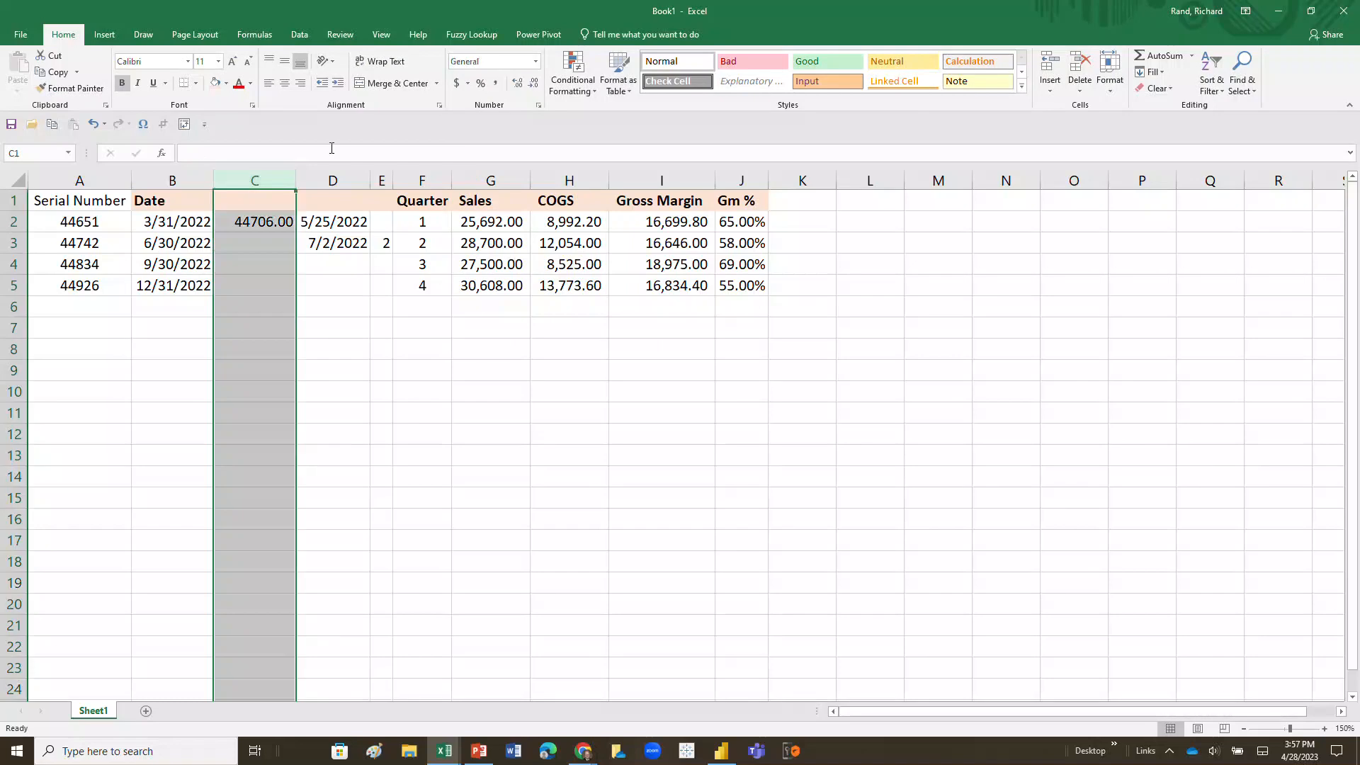
pyautogui.click(535, 63)
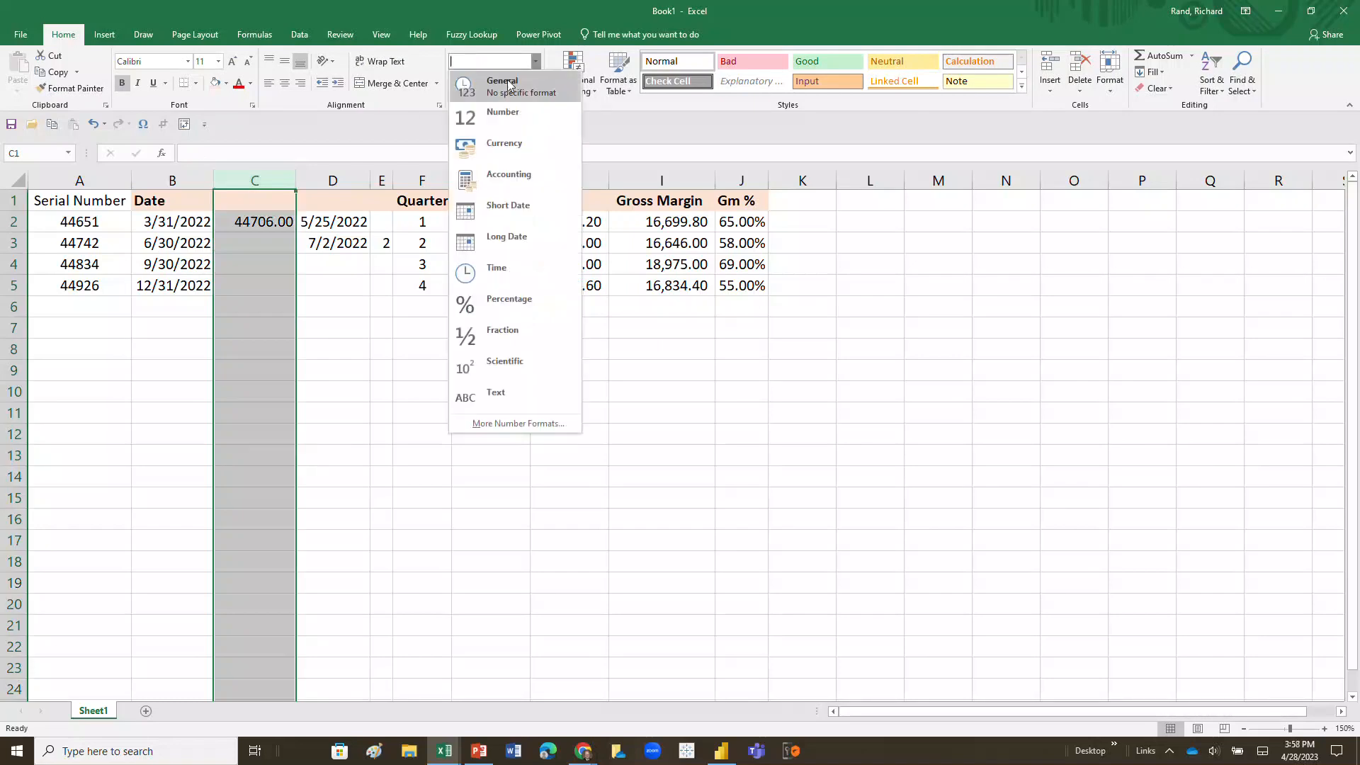
pyautogui.click(496, 109)
pyautogui.click(314, 306)
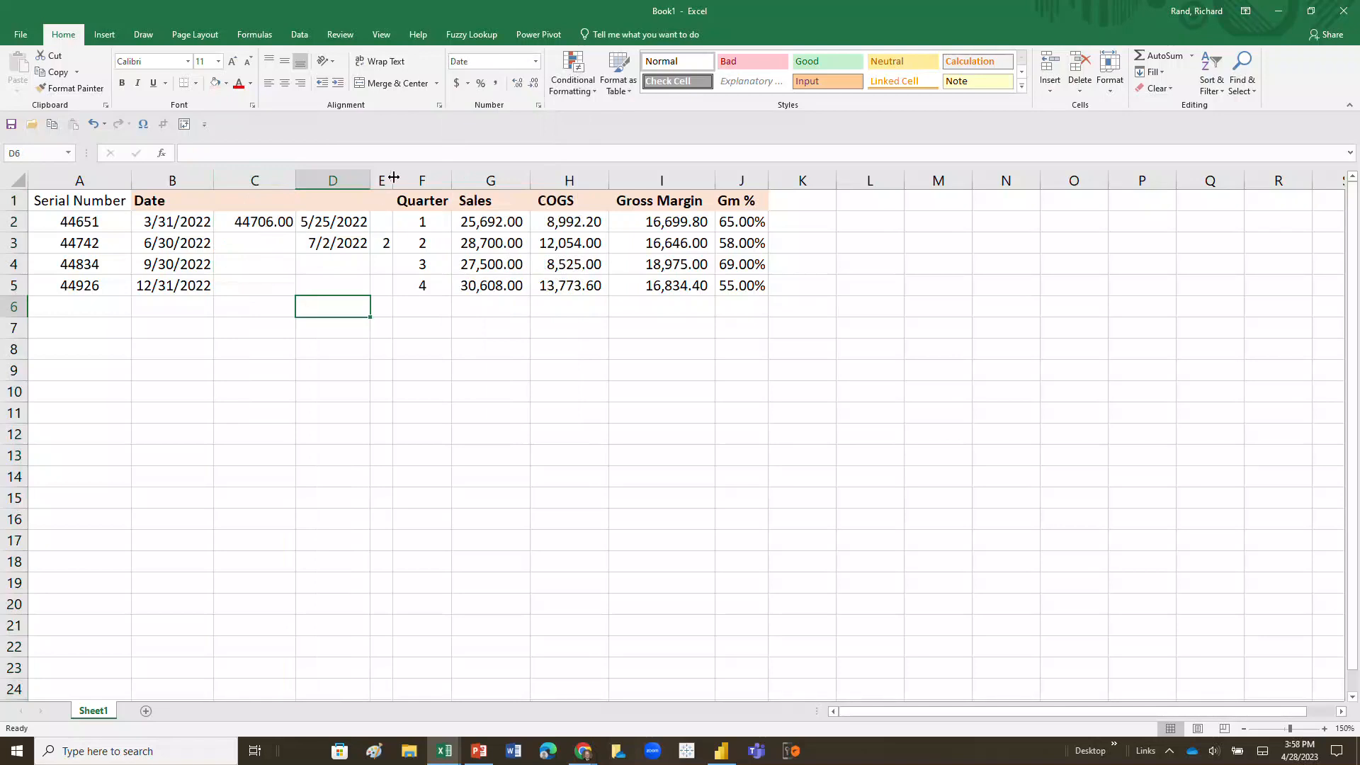
# Step: Widen column E and calculate the first row's day difference in E2 with the formula =C2-A2
pyautogui.moveTo(394, 179); pyautogui.dragTo(425, 180)
pyautogui.click(400, 222)
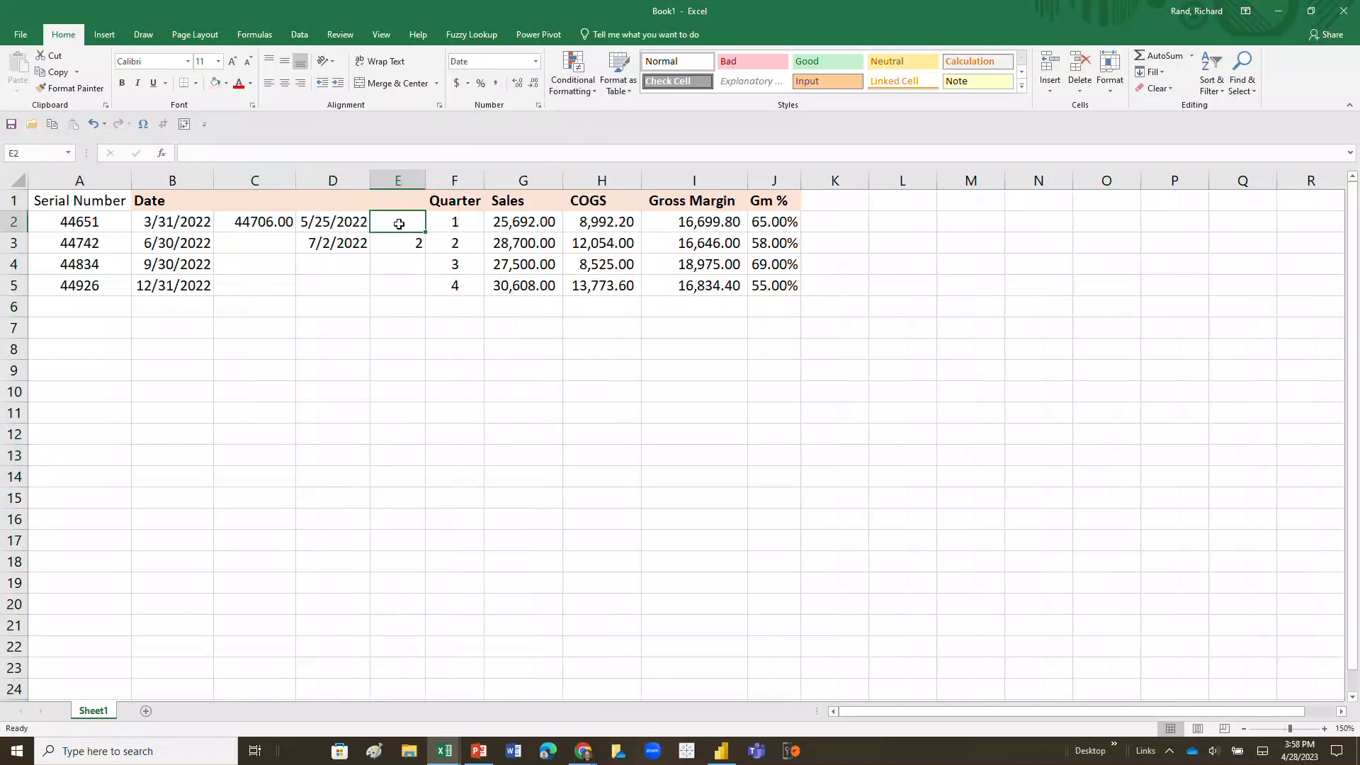
pyautogui.write('=')
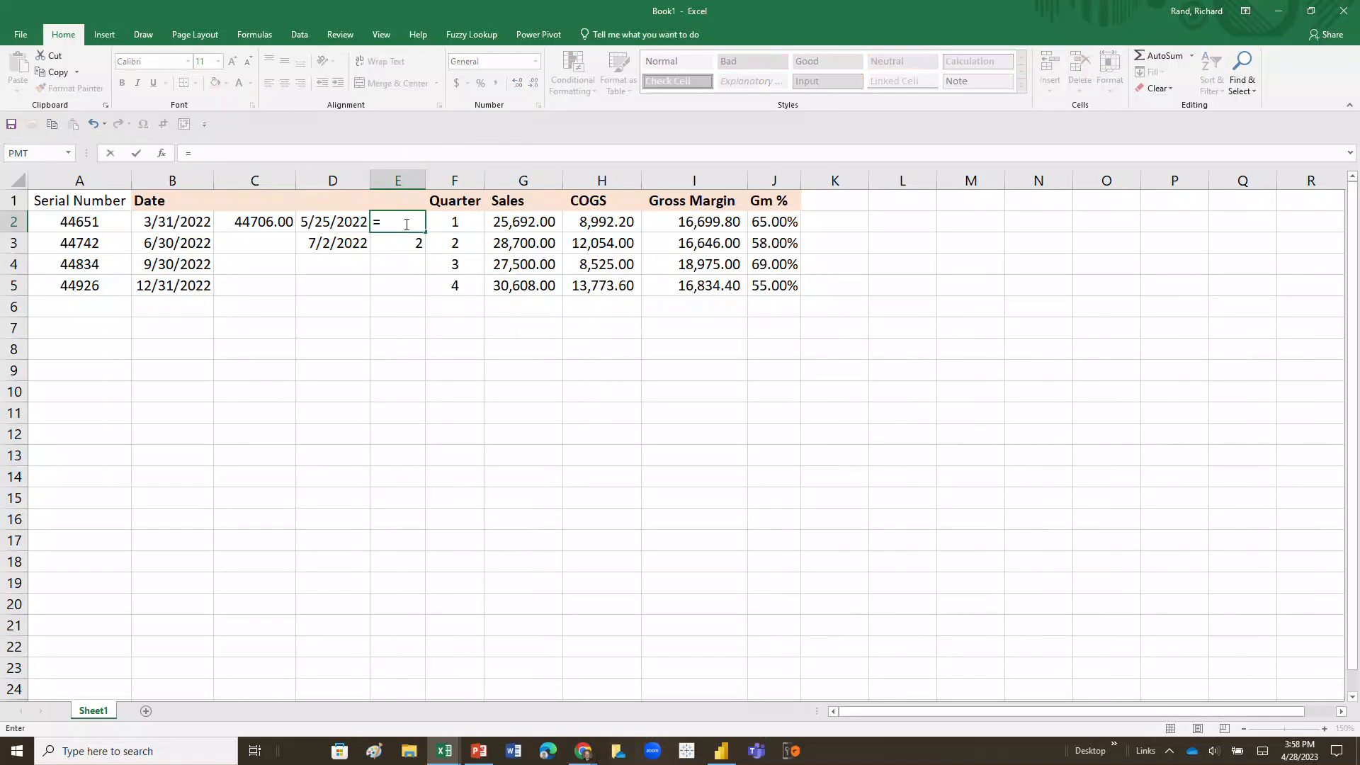
pyautogui.press('Left')
pyautogui.press('Left')
pyautogui.write('-')
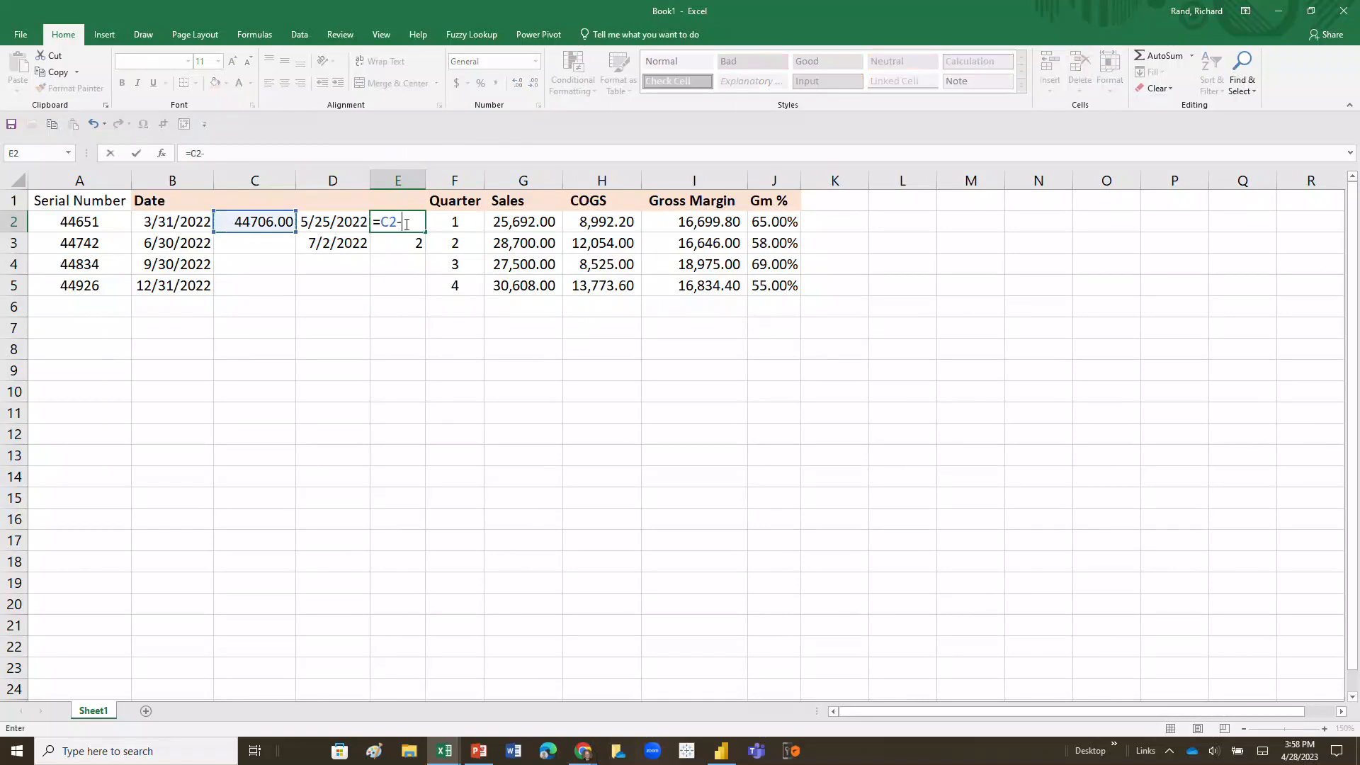
pyautogui.press('Left')
pyautogui.press('Left')
pyautogui.press('Left')
pyautogui.press('Left')
pyautogui.press('Return')
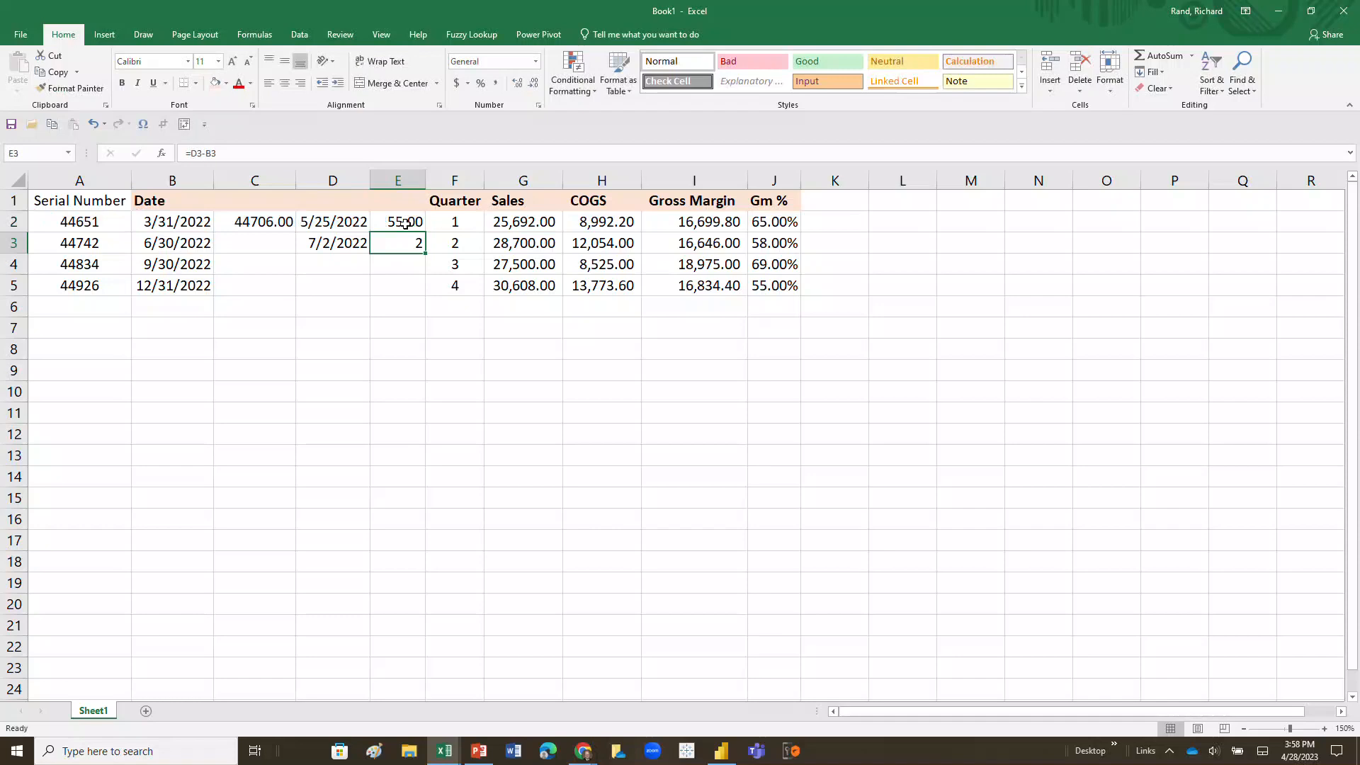
# Step: Link C3 to the 7/2/2022 date beside it with the formula =D3
pyautogui.click(251, 245)
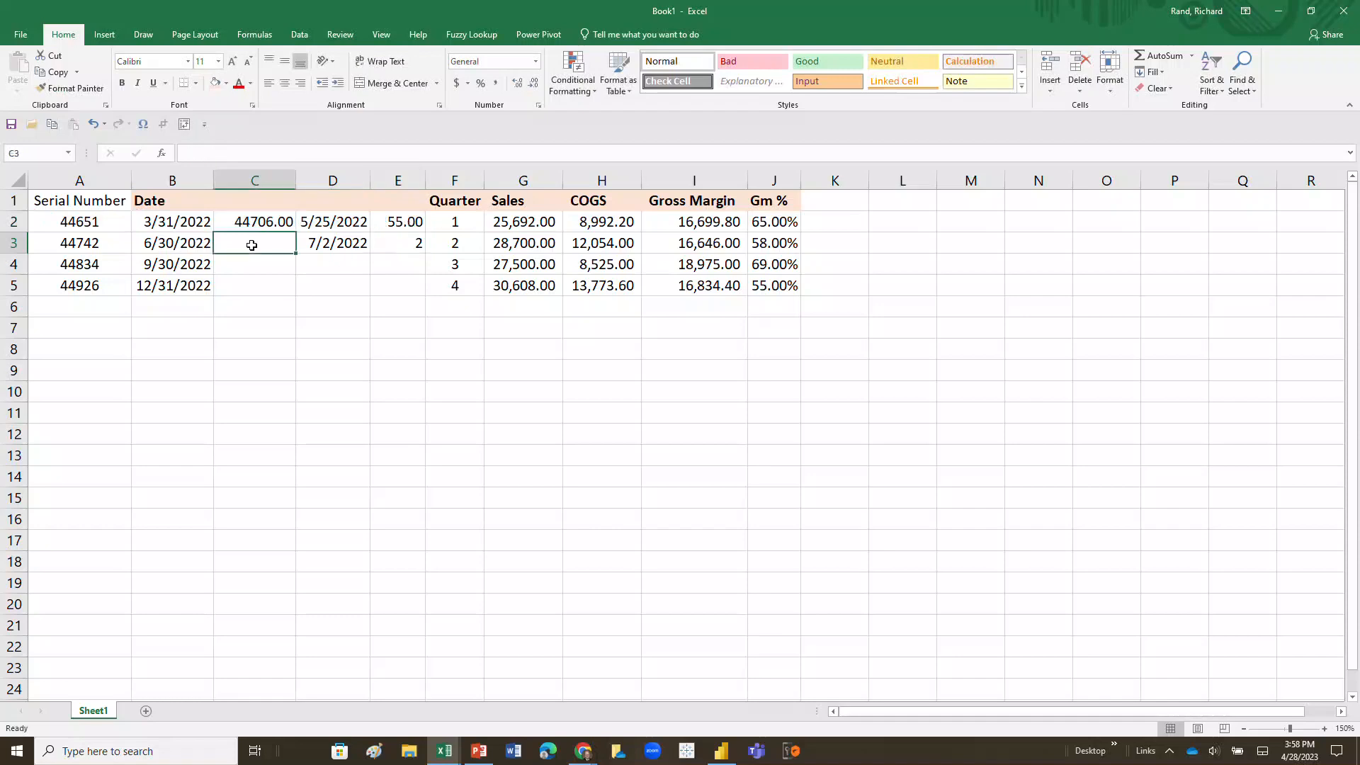
pyautogui.write('=')
pyautogui.press('Right')
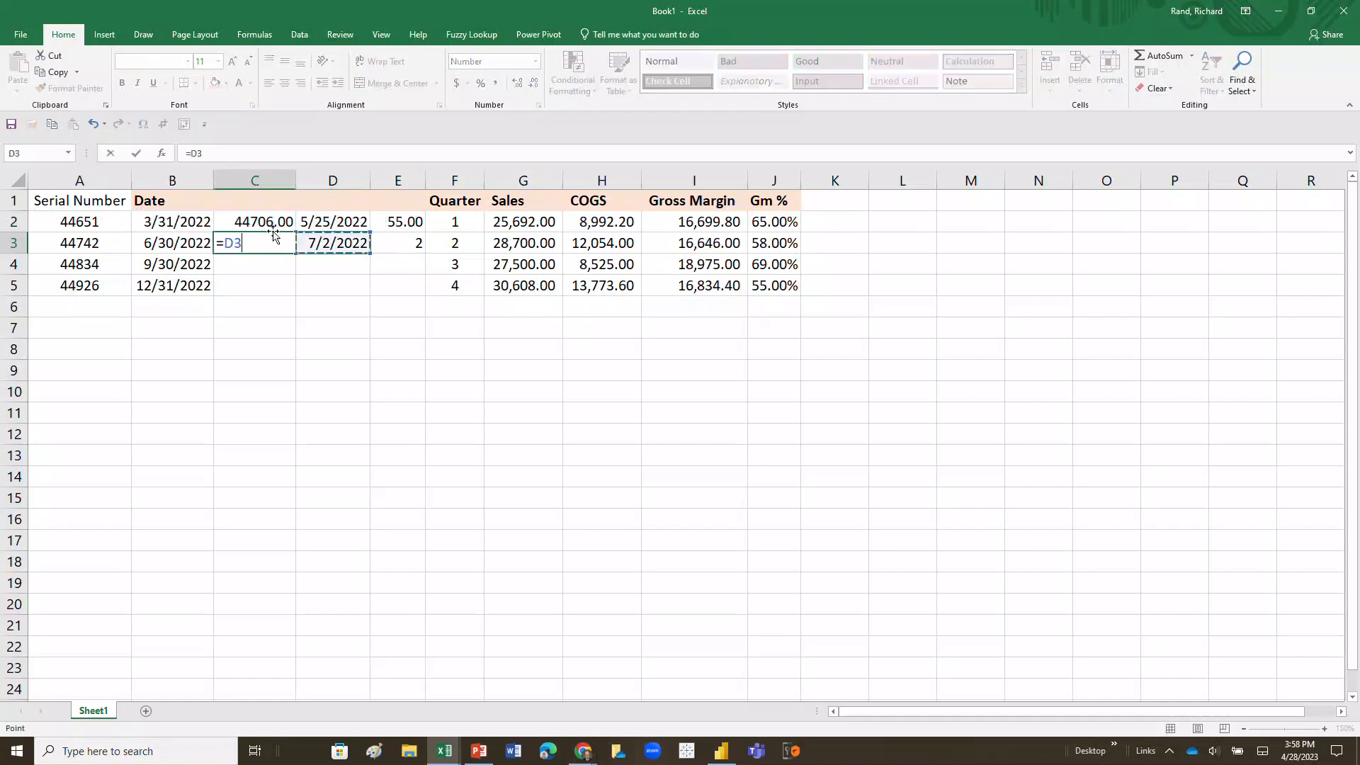
pyautogui.press('Return')
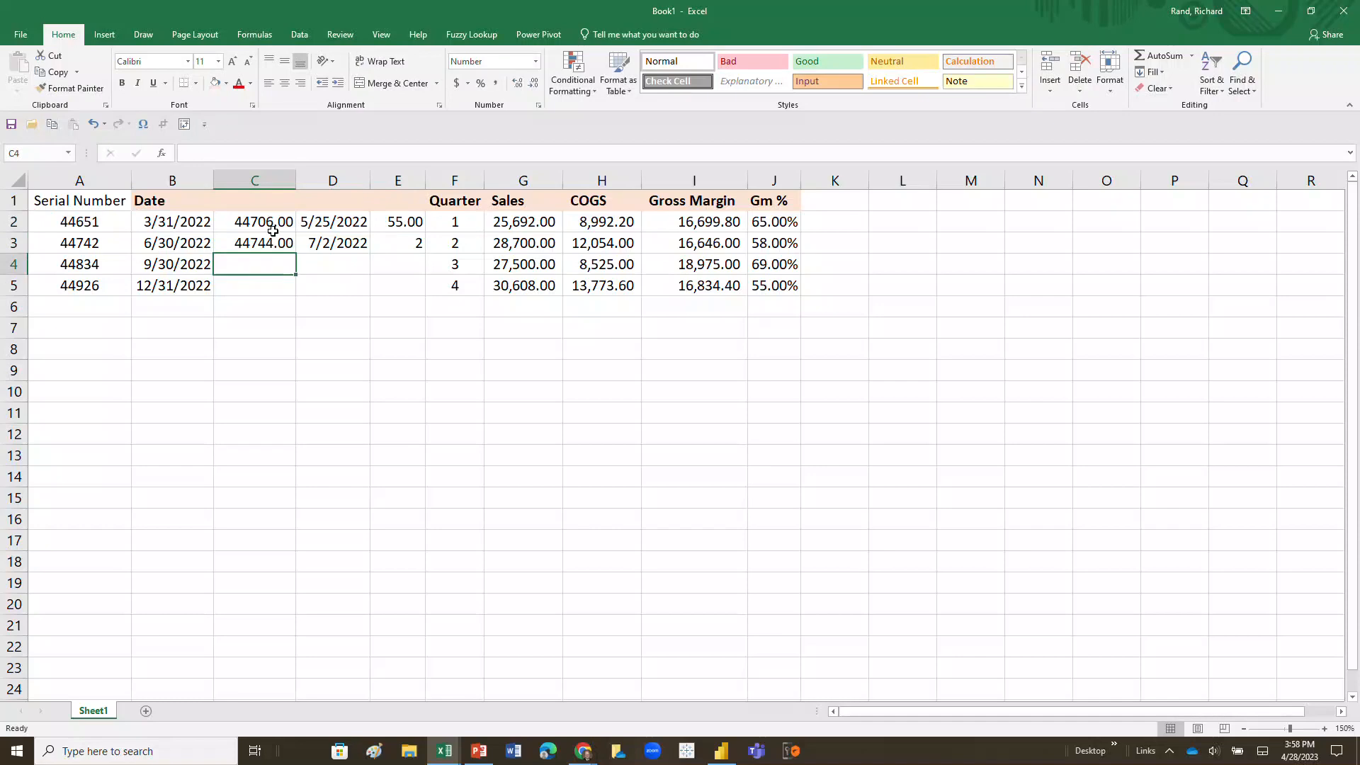
# Step: Replace the formula in E3 with =C3-A3 to subtract the second row's serial numbers
pyautogui.click(378, 242)
pyautogui.write('=')
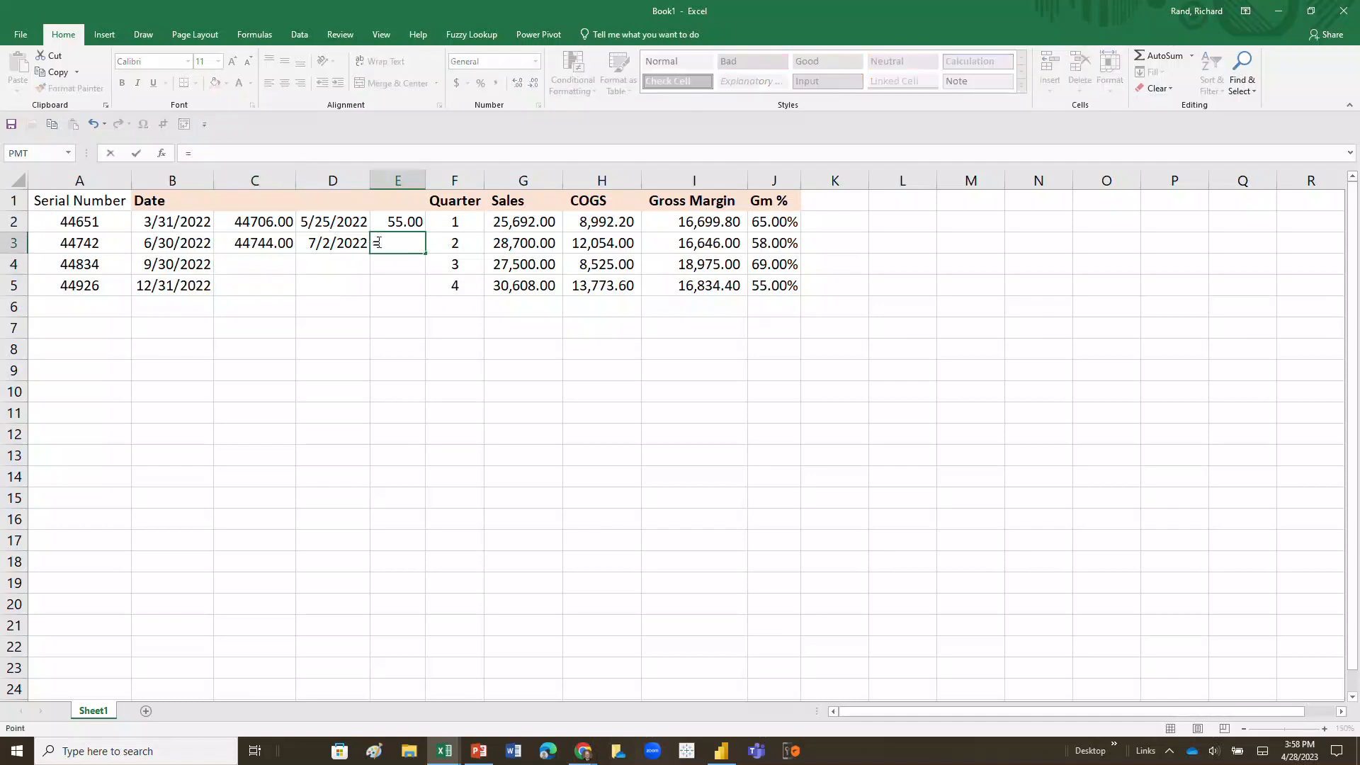
pyautogui.press('Left')
pyautogui.press('Left')
pyautogui.press('Left')
pyautogui.press('Right')
pyautogui.write('-')
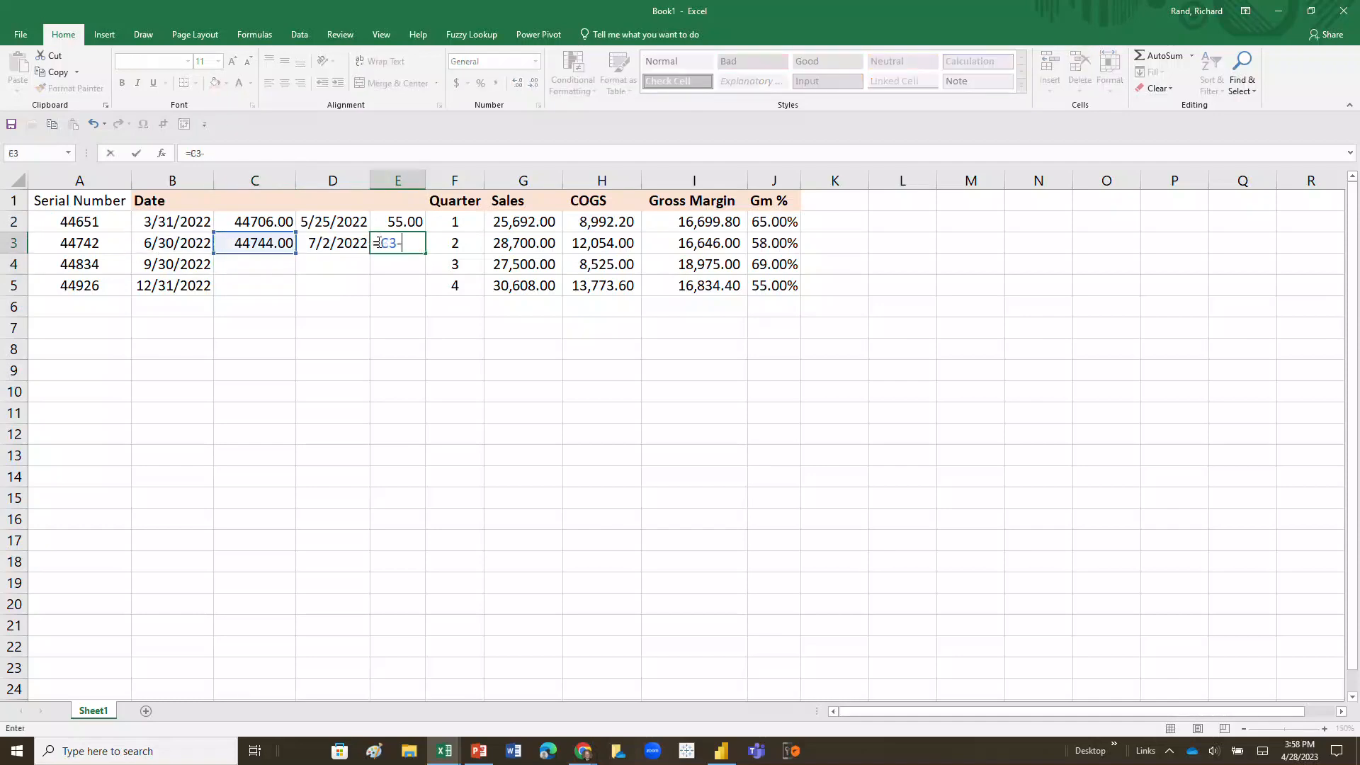
pyautogui.press('Left')
pyautogui.press('Left')
pyautogui.press('Left')
pyautogui.press('Left')
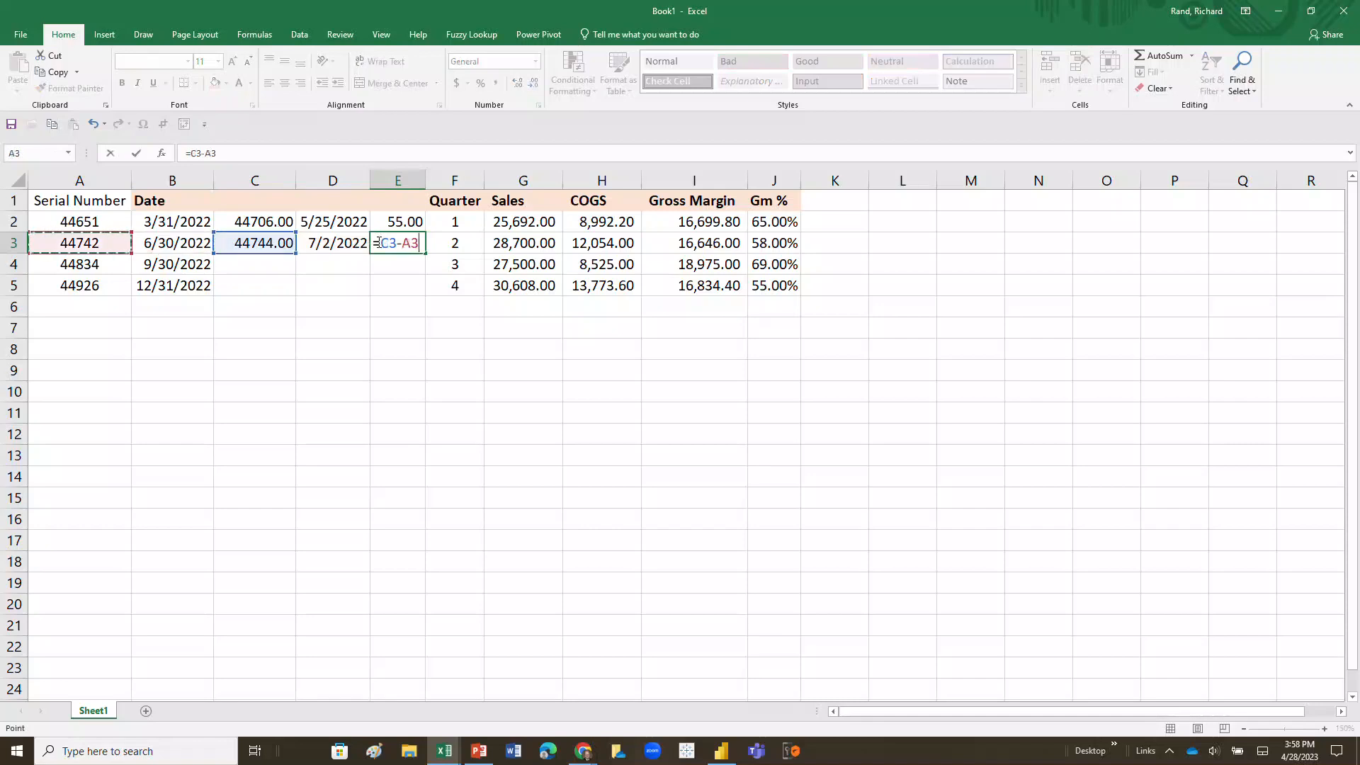
pyautogui.press('Return')
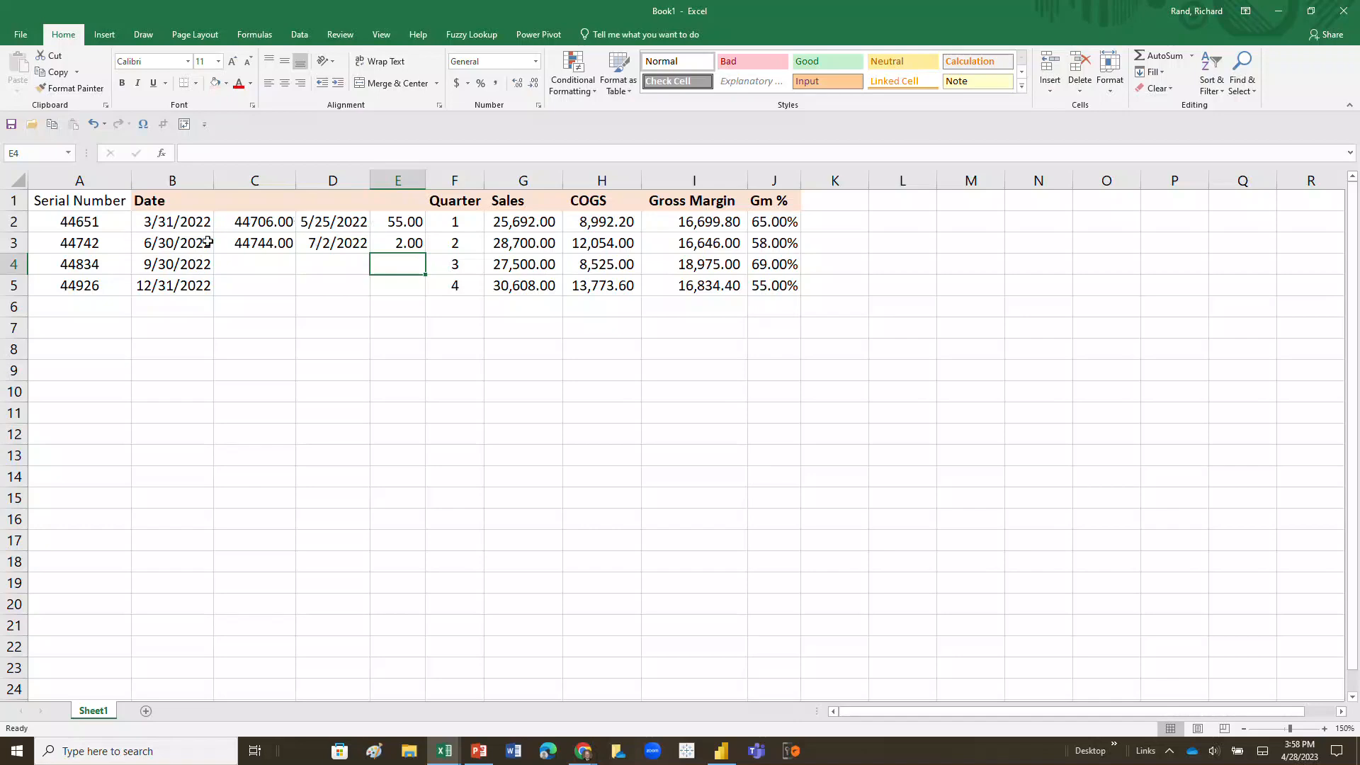
pyautogui.click(390, 245)
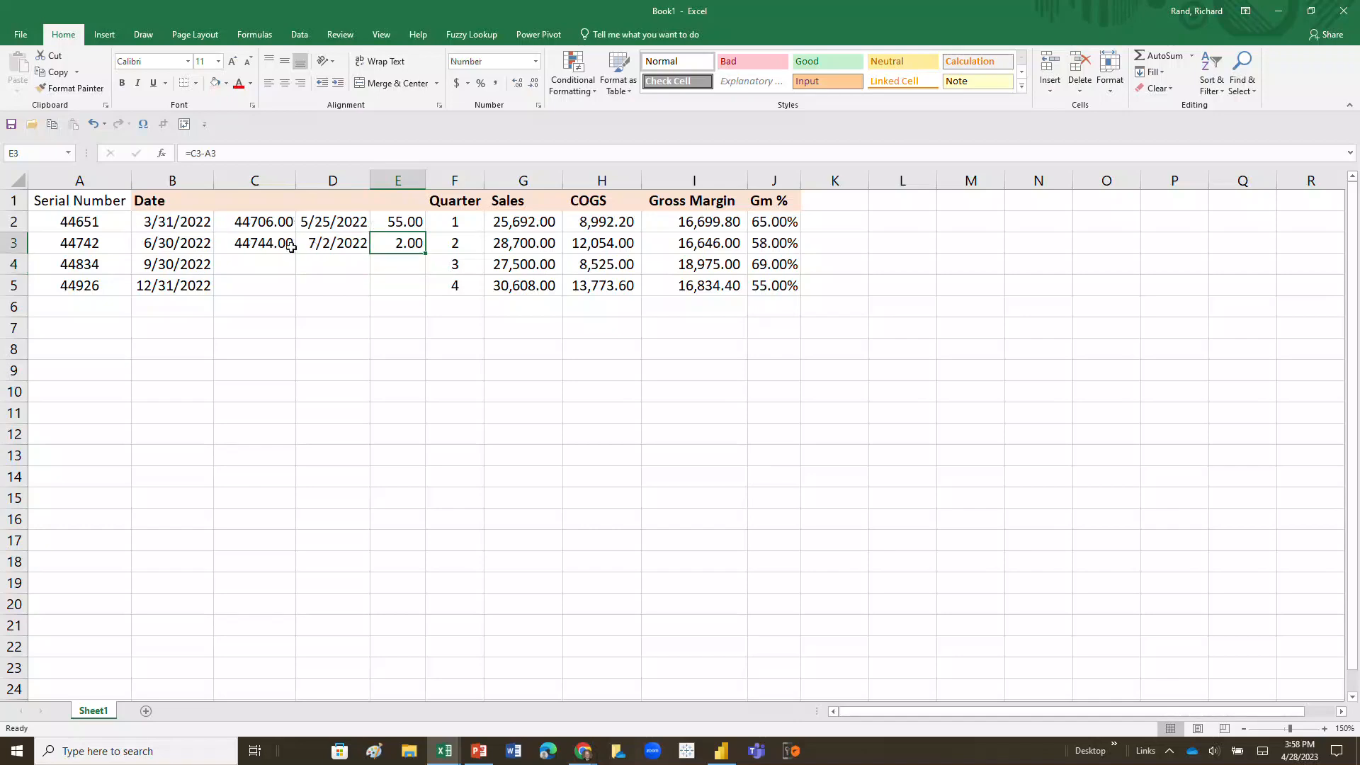
pyautogui.moveTo(108, 222); pyautogui.dragTo(112, 278)
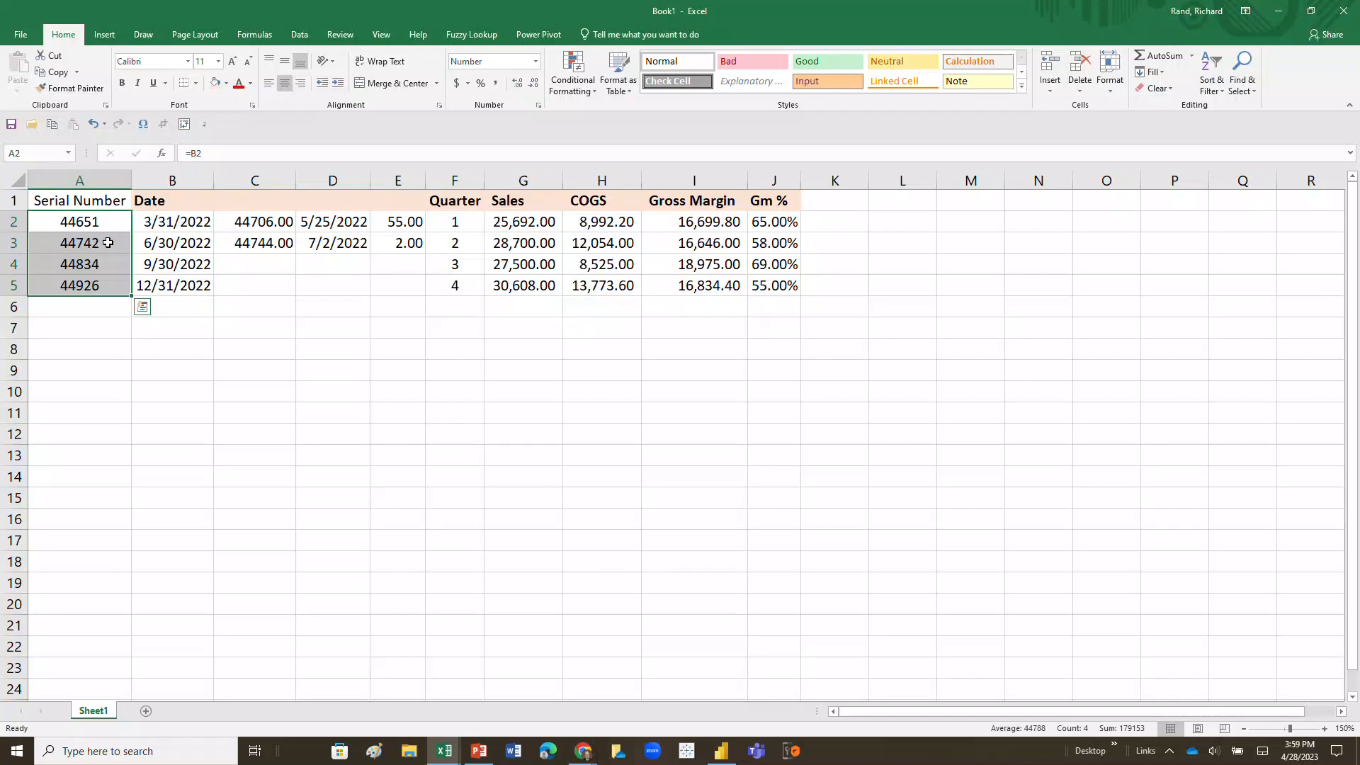
# Step: Replace the first quarter's date in B2 with a date of birth
pyautogui.click(161, 223)
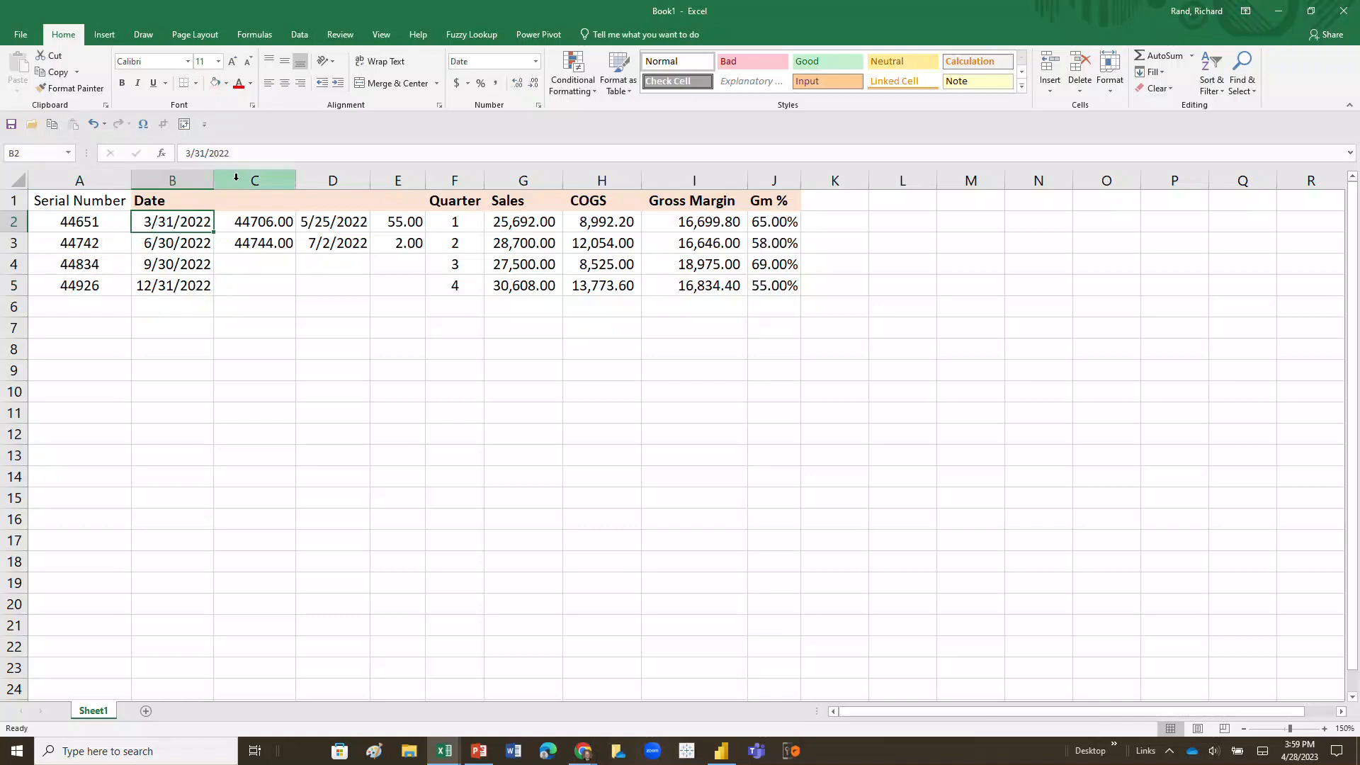
pyautogui.write('10')
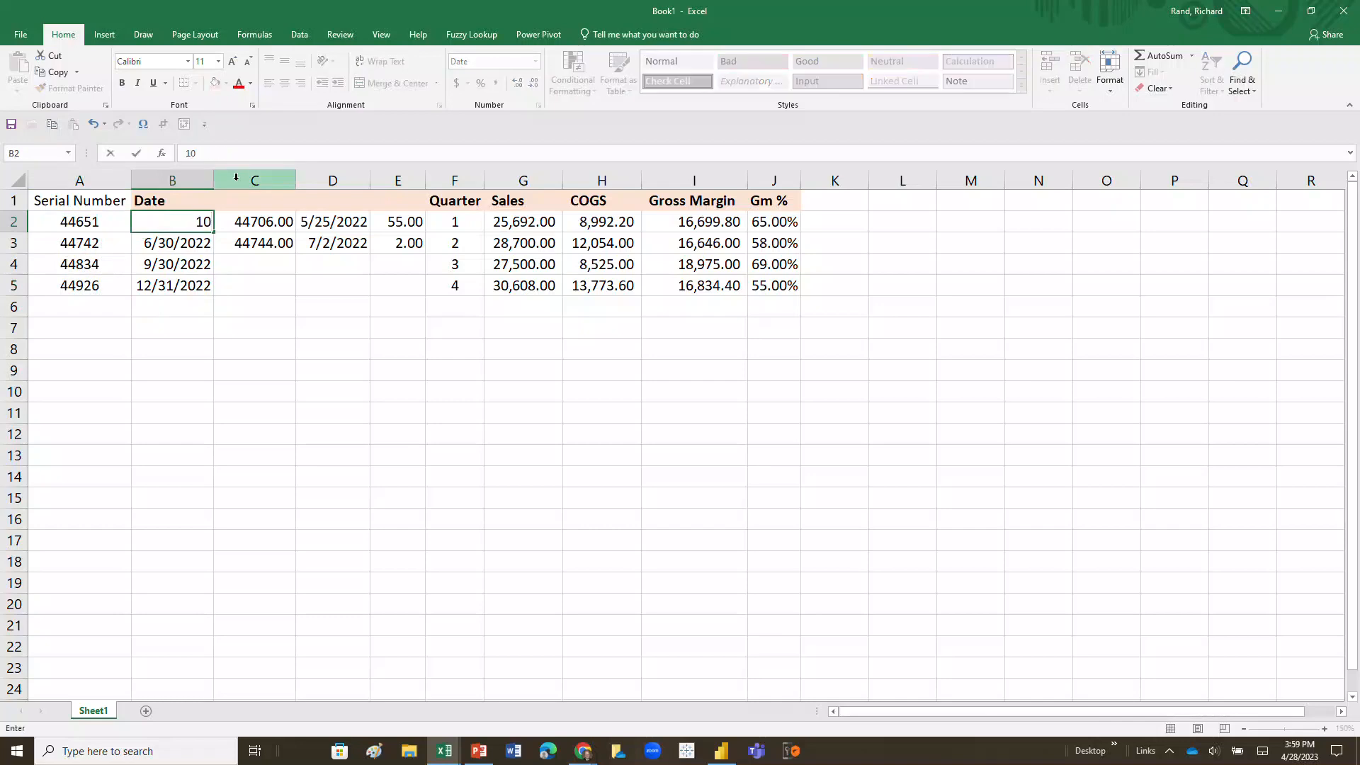
pyautogui.write('/14/1958')
pyautogui.press('Tab')
pyautogui.press('Tab')
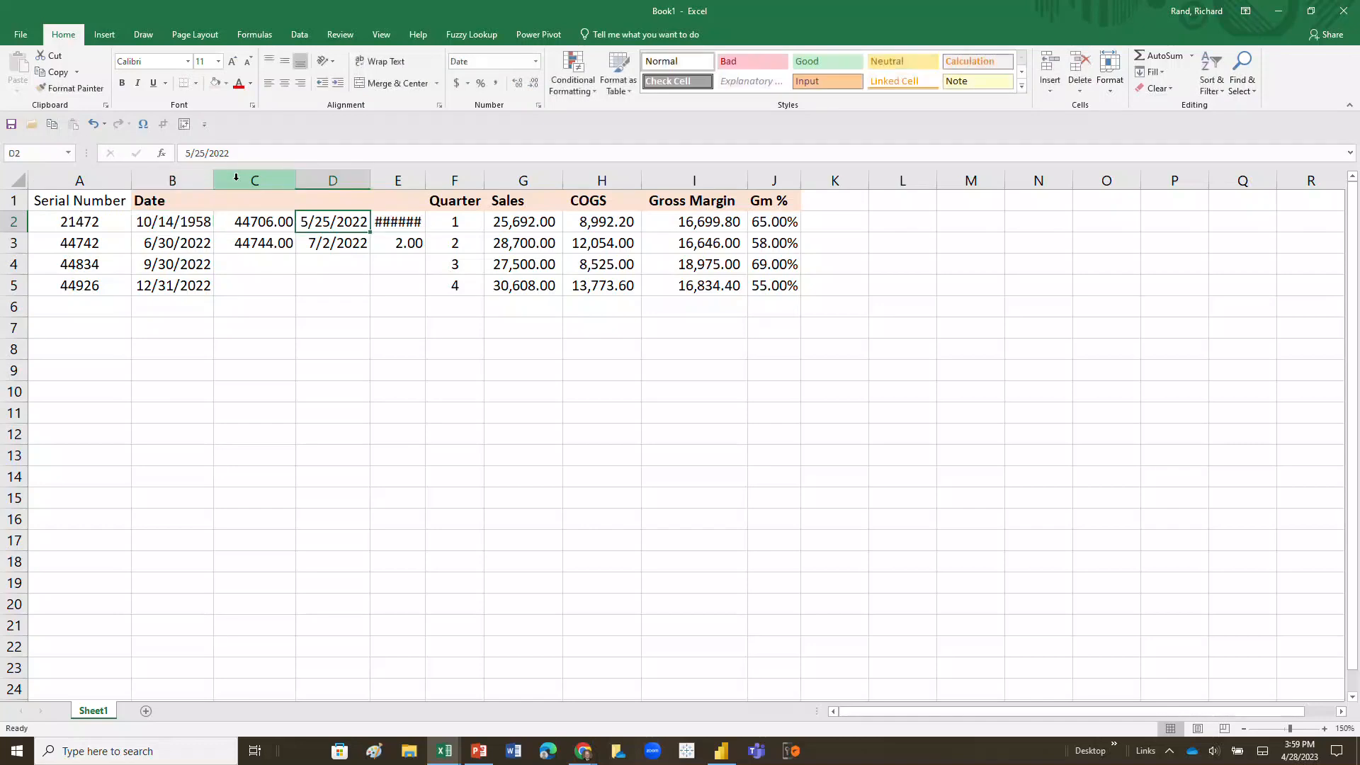
# Step: Set the end date in D2 to 4/28/2023
pyautogui.write('04')
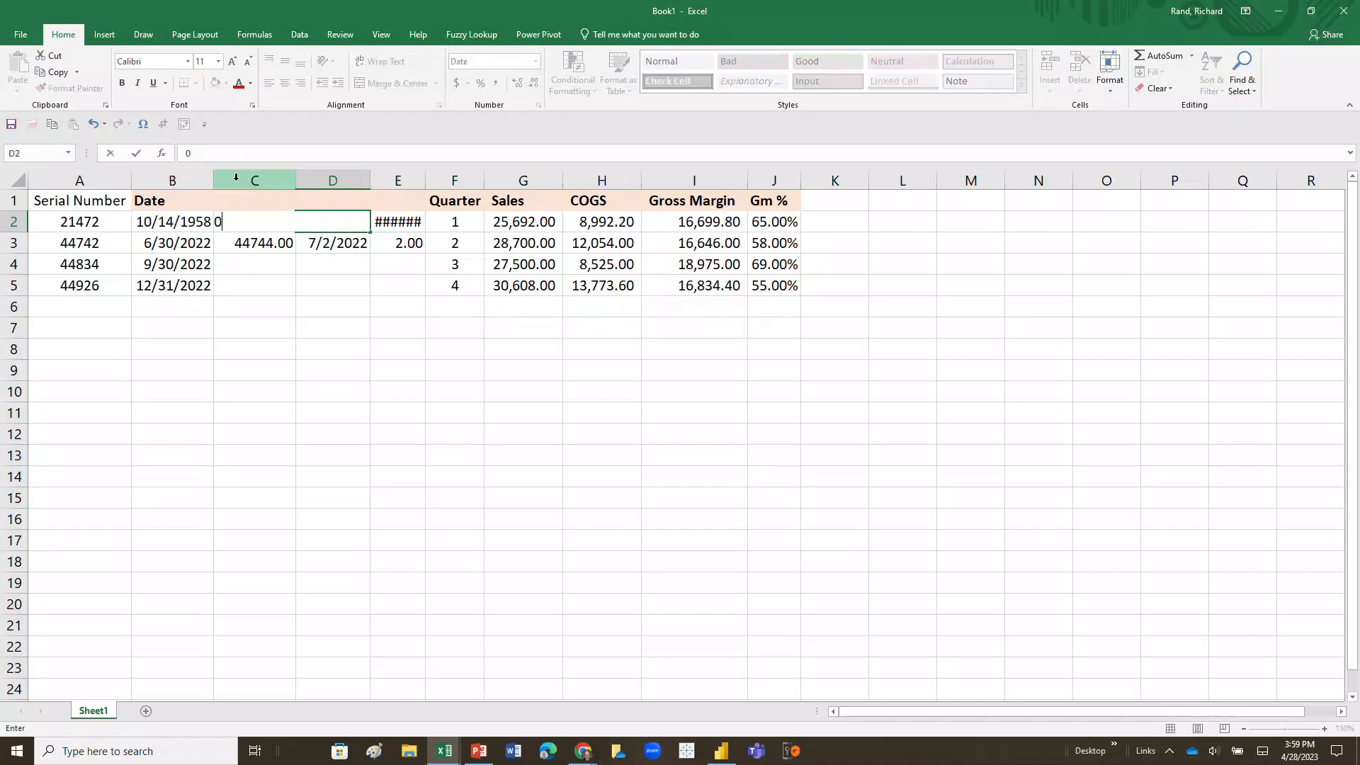
pyautogui.write('4/')
pyautogui.press('BackSpace')
pyautogui.press('BackSpace')
pyautogui.write('4/0')
pyautogui.write('8/2023')
pyautogui.press('Return')
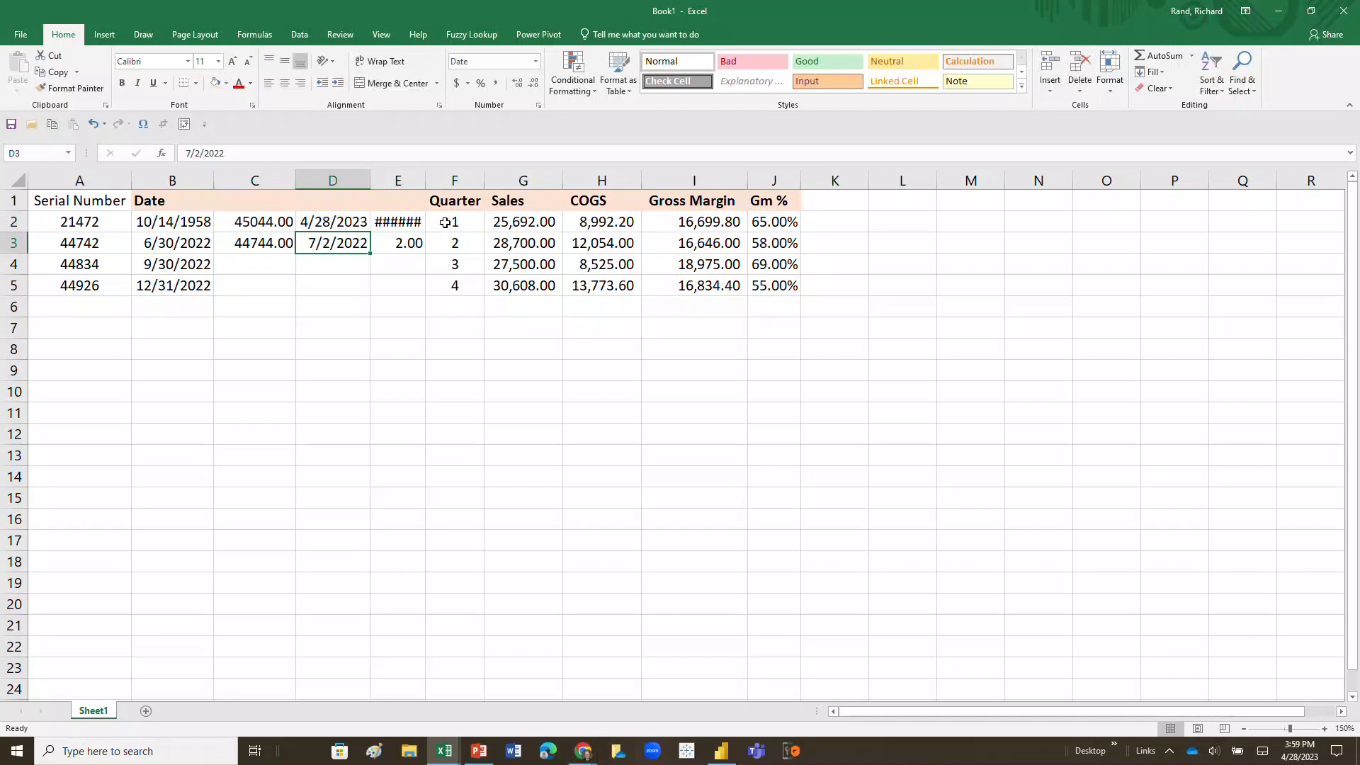
# Step: Subtract the two dates directly in E2 with =D2-B2 and autofit column E to its contents
pyautogui.click(417, 223)
pyautogui.write('=')
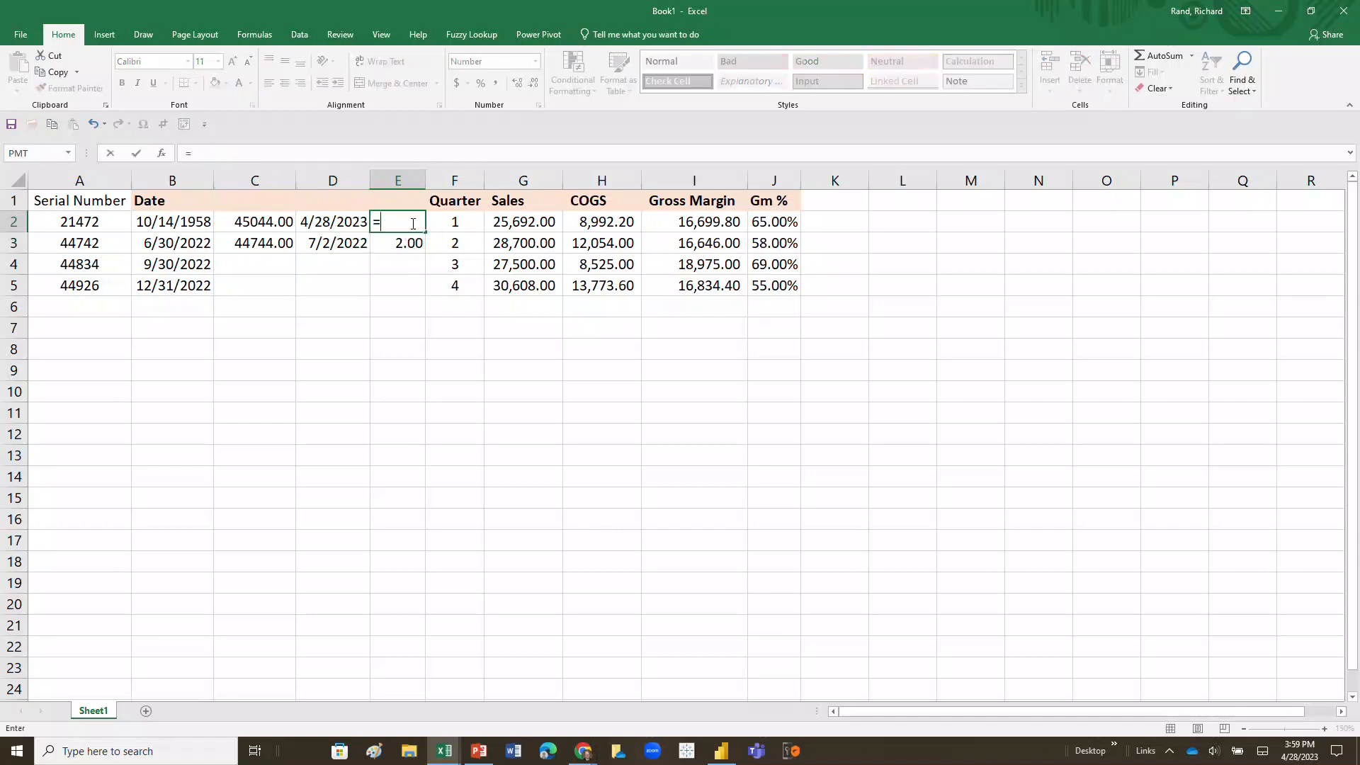
pyautogui.press('Left')
pyautogui.write('-')
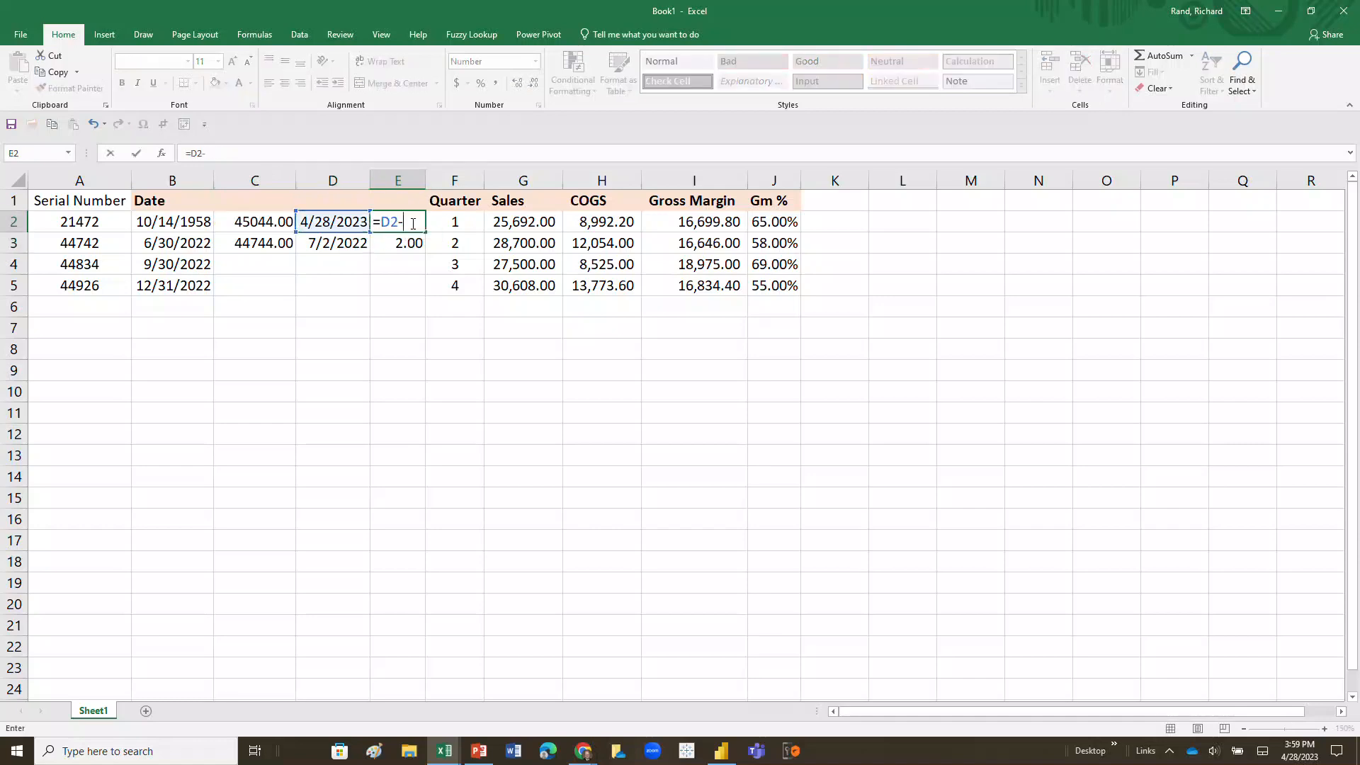
pyautogui.press('Left')
pyautogui.press('Left')
pyautogui.press('Left')
pyautogui.press('Return')
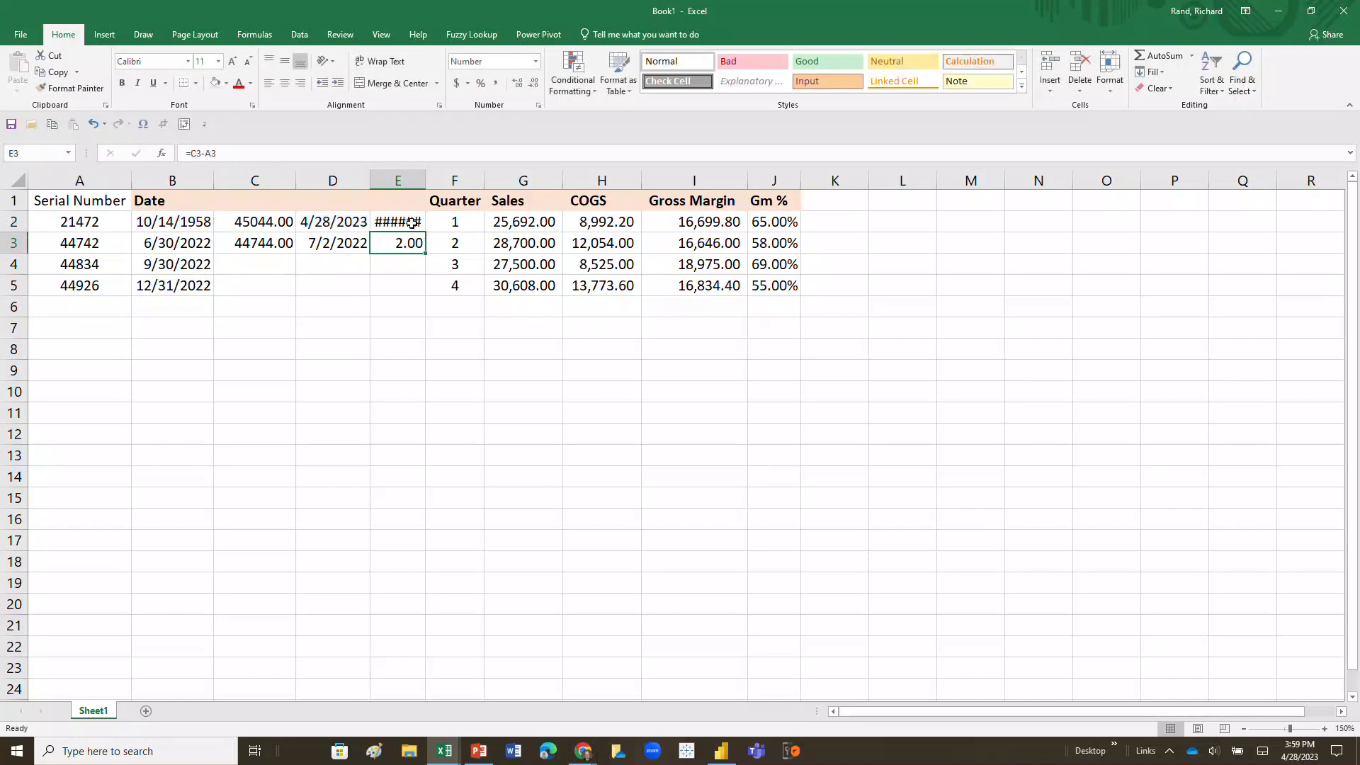
pyautogui.doubleClick(425, 181)
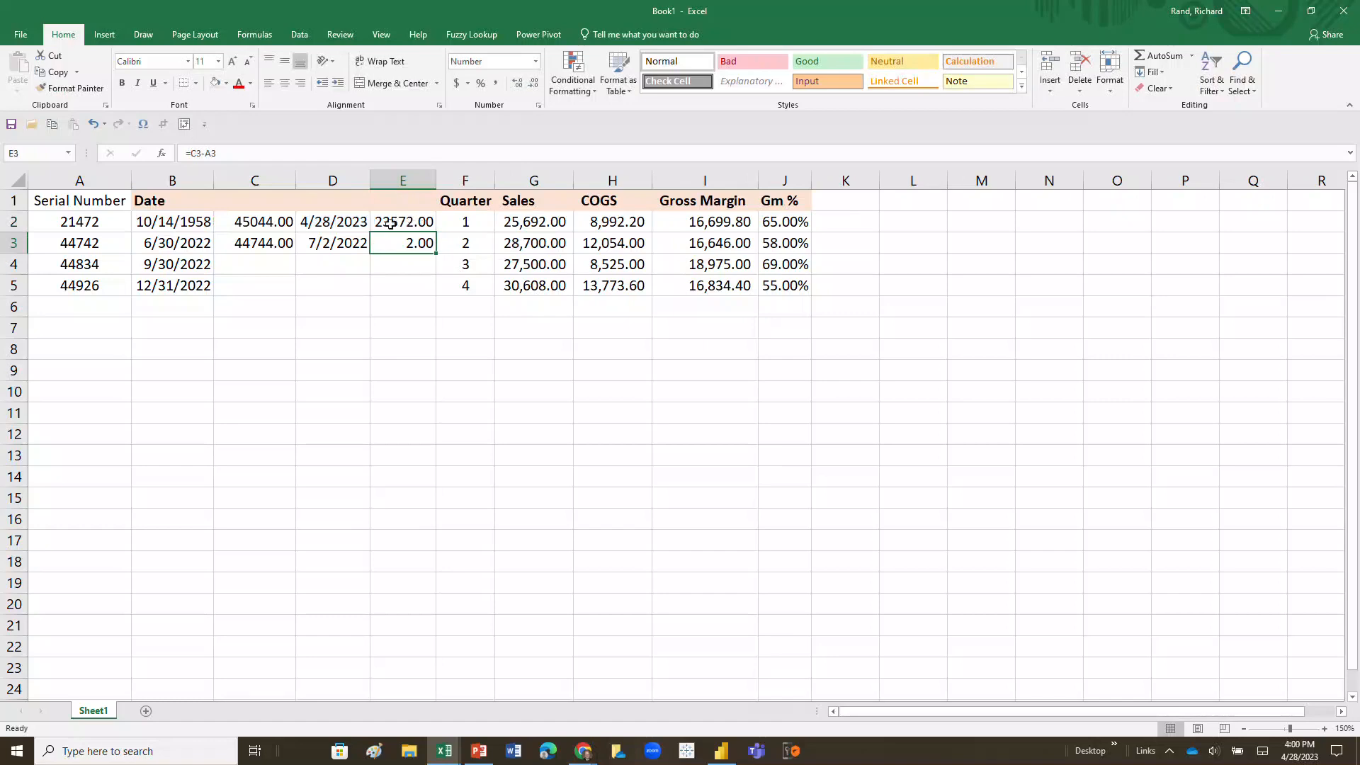
# Step: Change the end date in D2 to 10/14/2023 and the start date in B2 to 4/28/2023
pyautogui.click(160, 224)
pyautogui.click(330, 218)
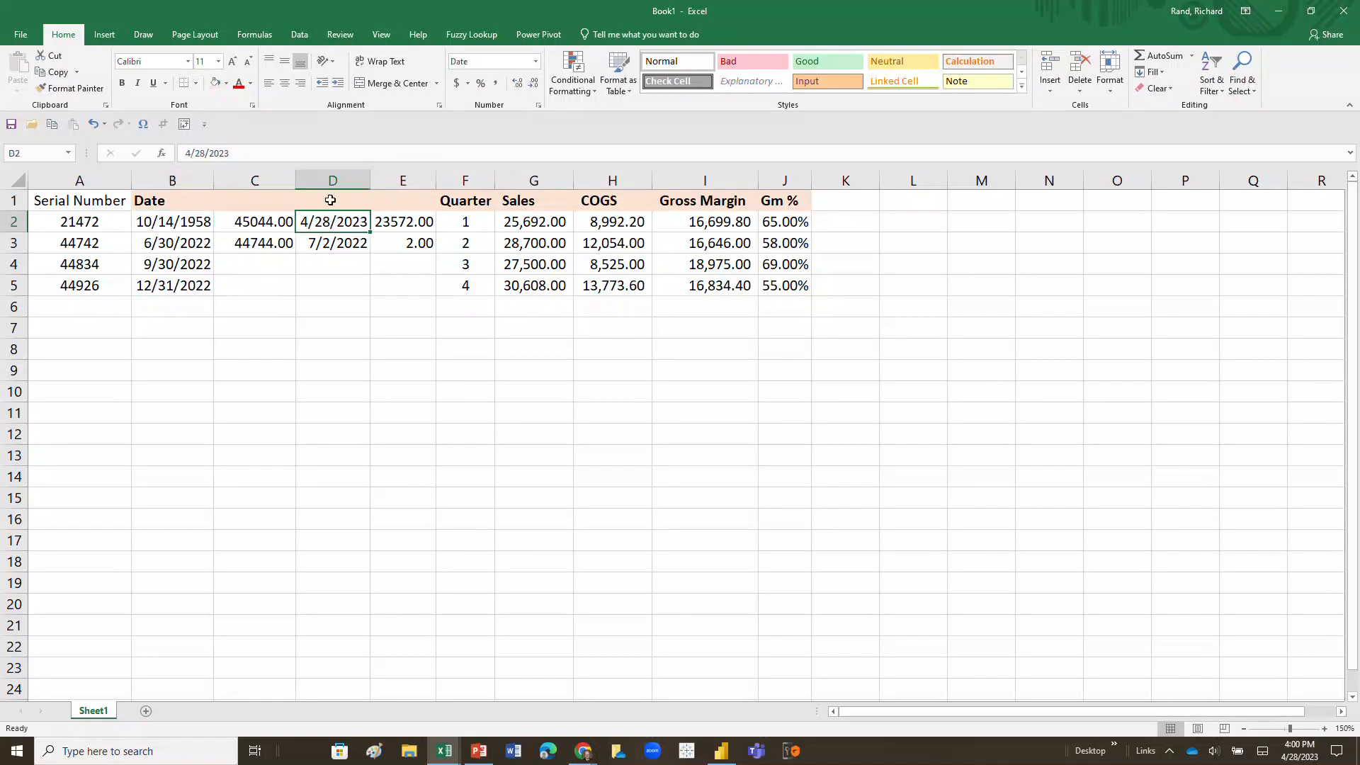
pyautogui.write('10/14')
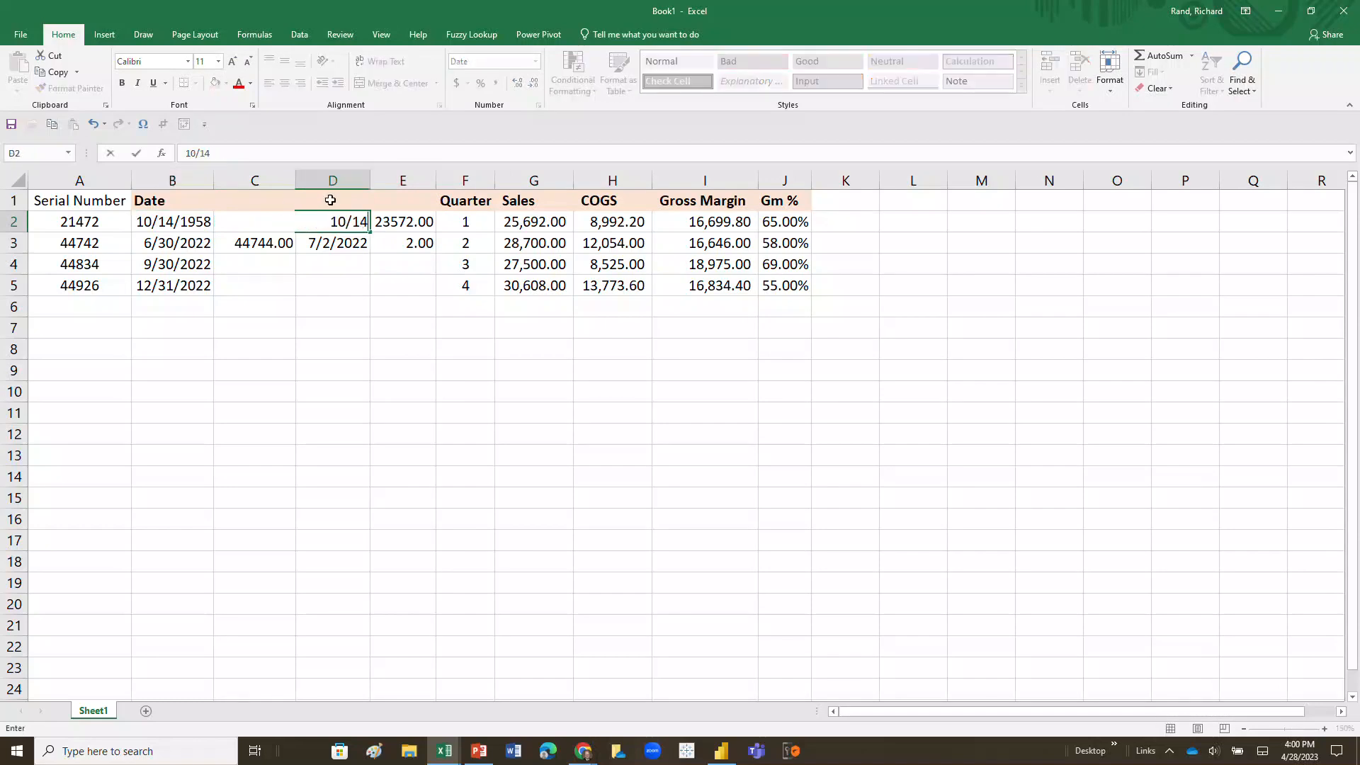
pyautogui.write('/2023')
pyautogui.click(176, 223)
pyautogui.write('4/')
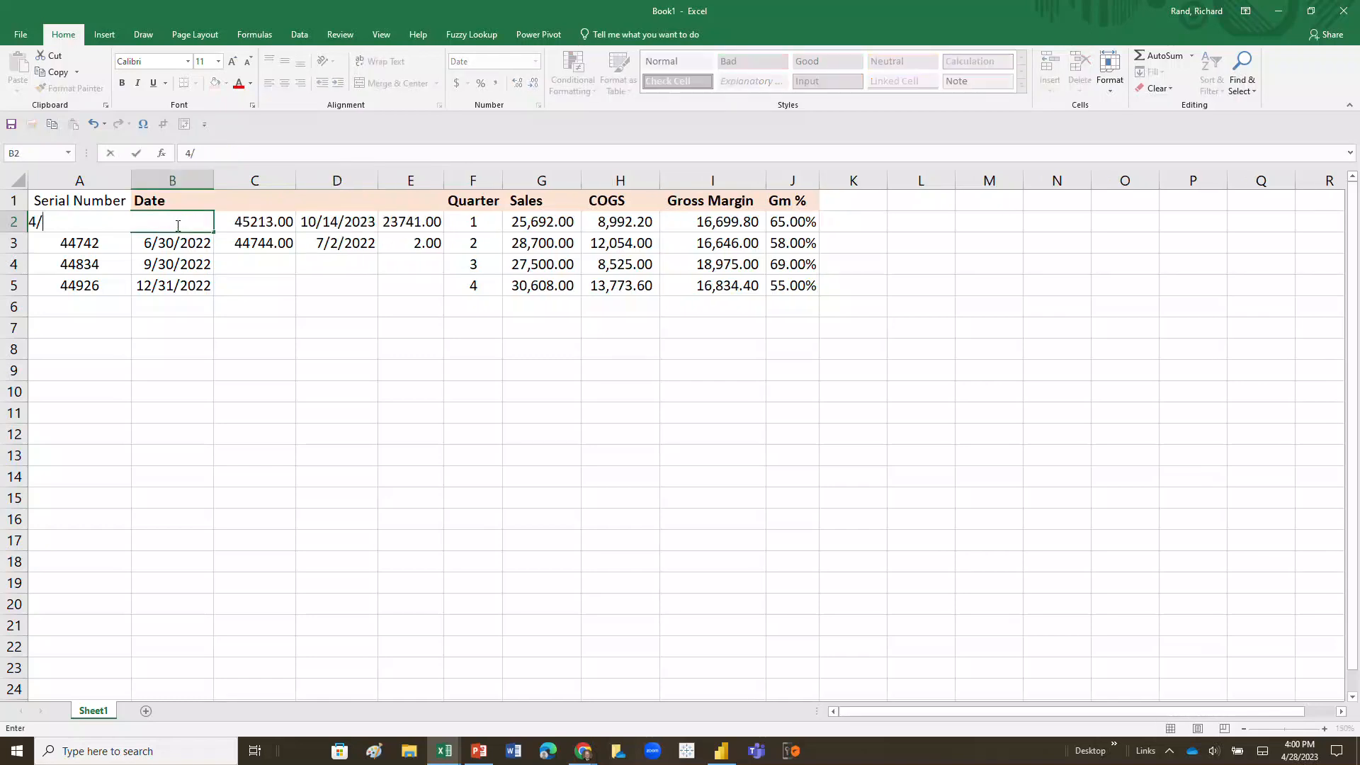
pyautogui.write('28/2023')
pyautogui.press('Return')
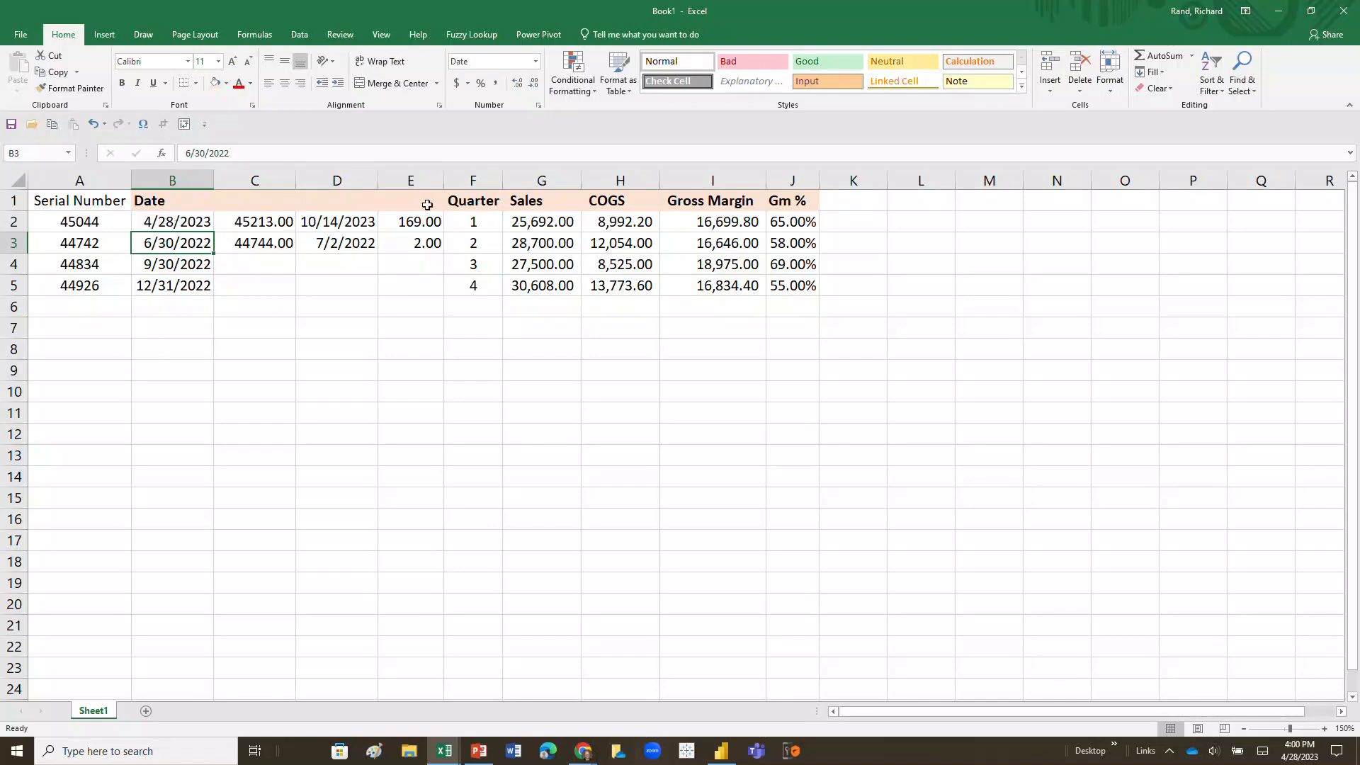